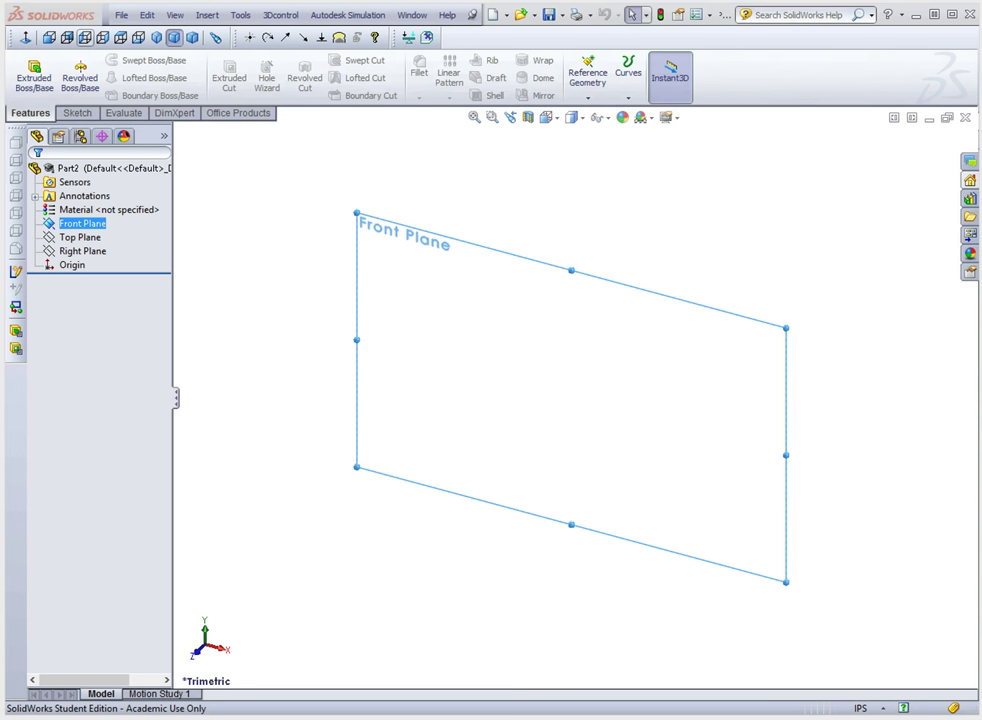
On the Front Plane, sketch a circle centred on the origin with a radius of about 3.86 in.
left_click(49, 37)
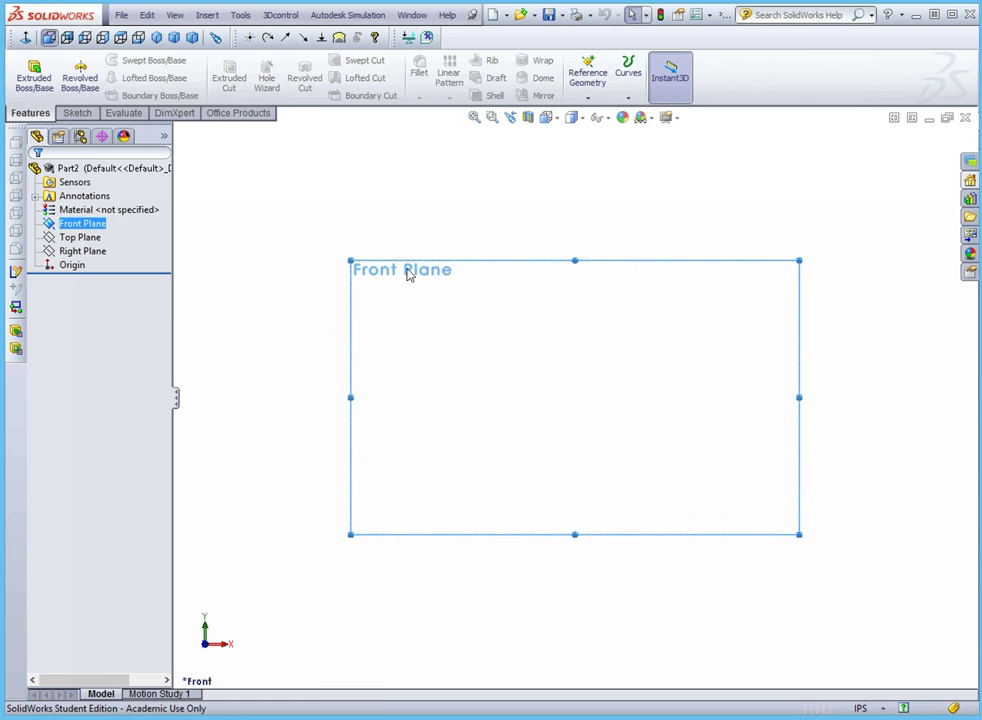
right_click(80, 223)
left_click(91, 206)
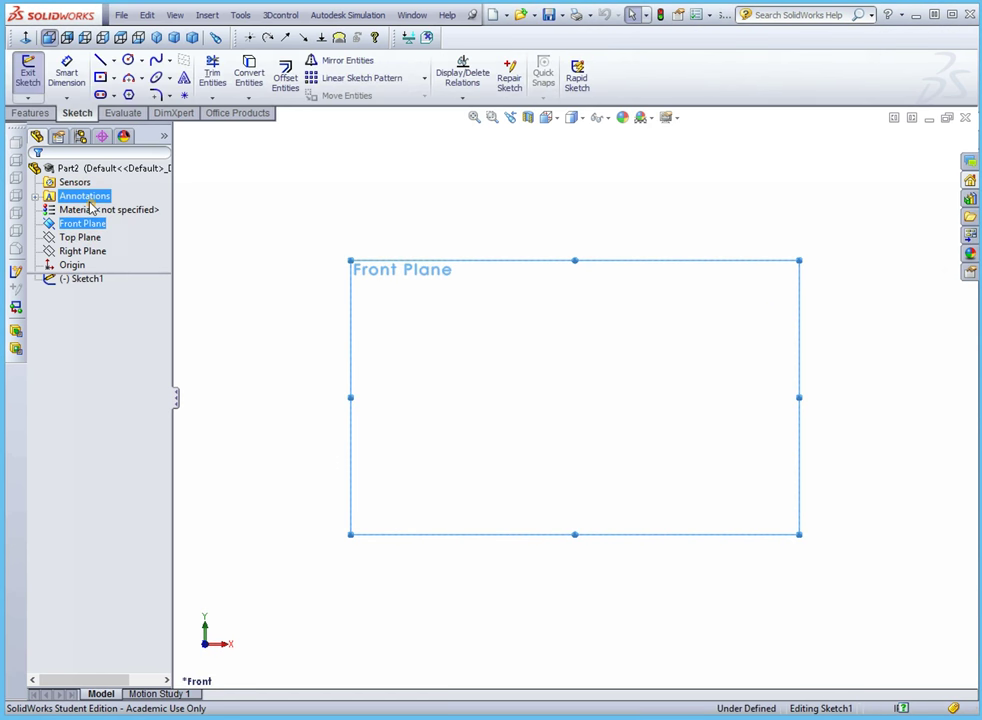
left_click(128, 60)
left_click(576, 396)
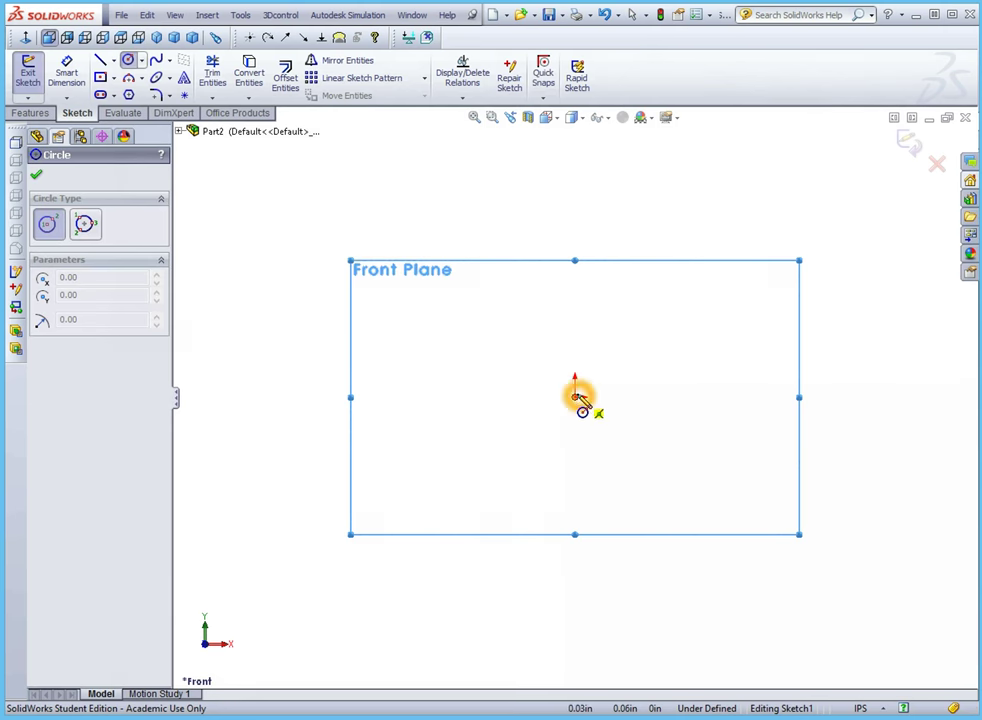
left_click(822, 396)
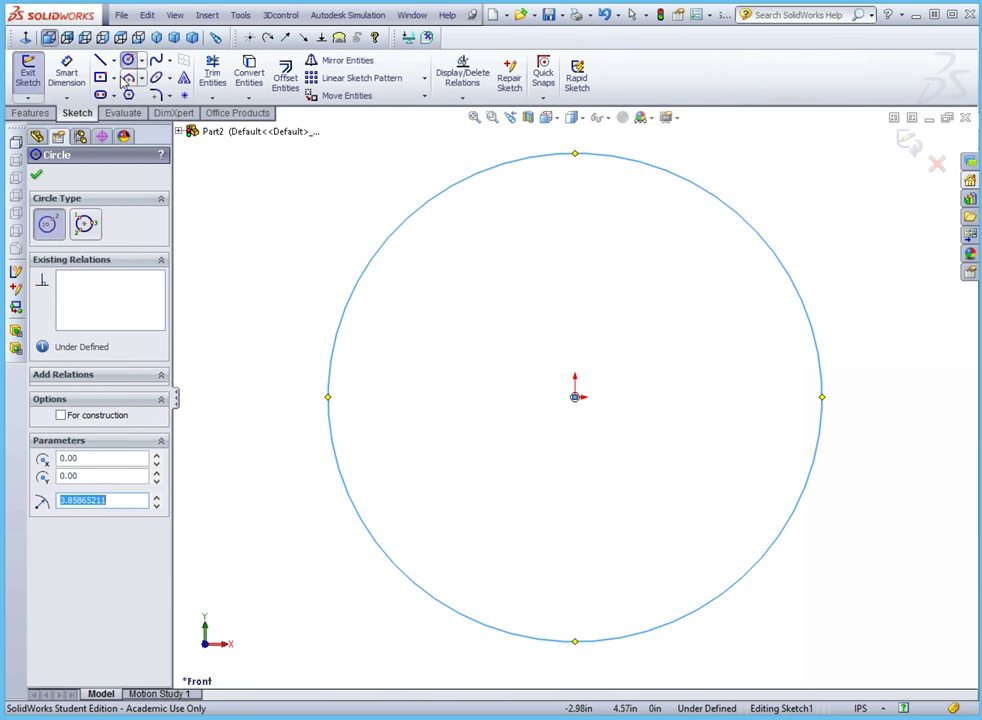
Dimension the circle's diameter and set it to 9 in.
left_click(66, 72)
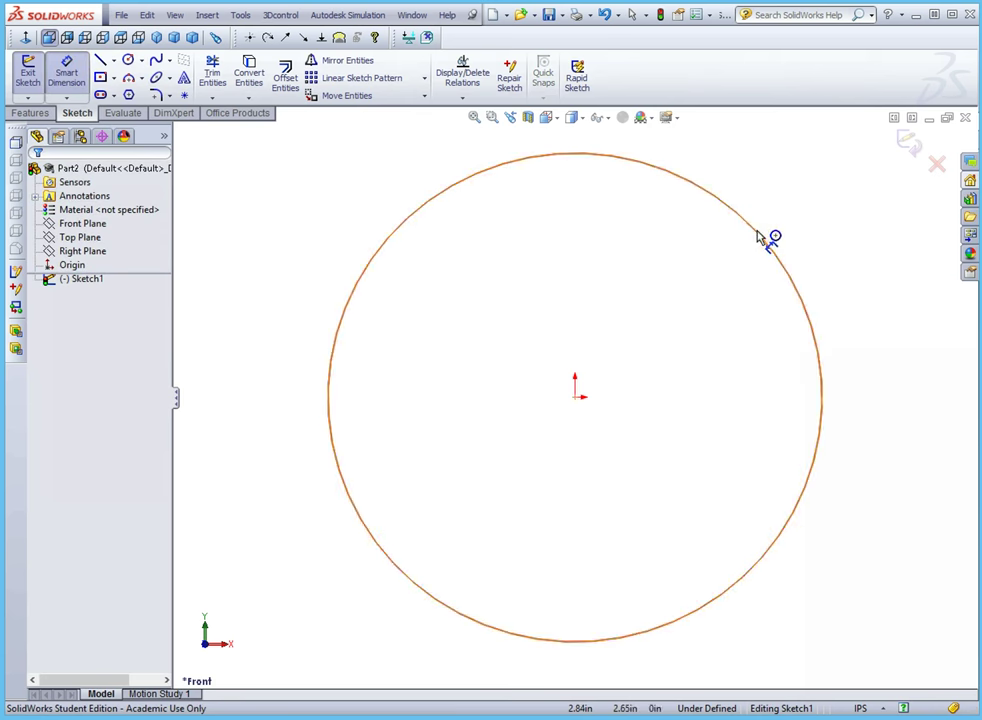
left_click(757, 237)
left_click(893, 398)
left_click(867, 391)
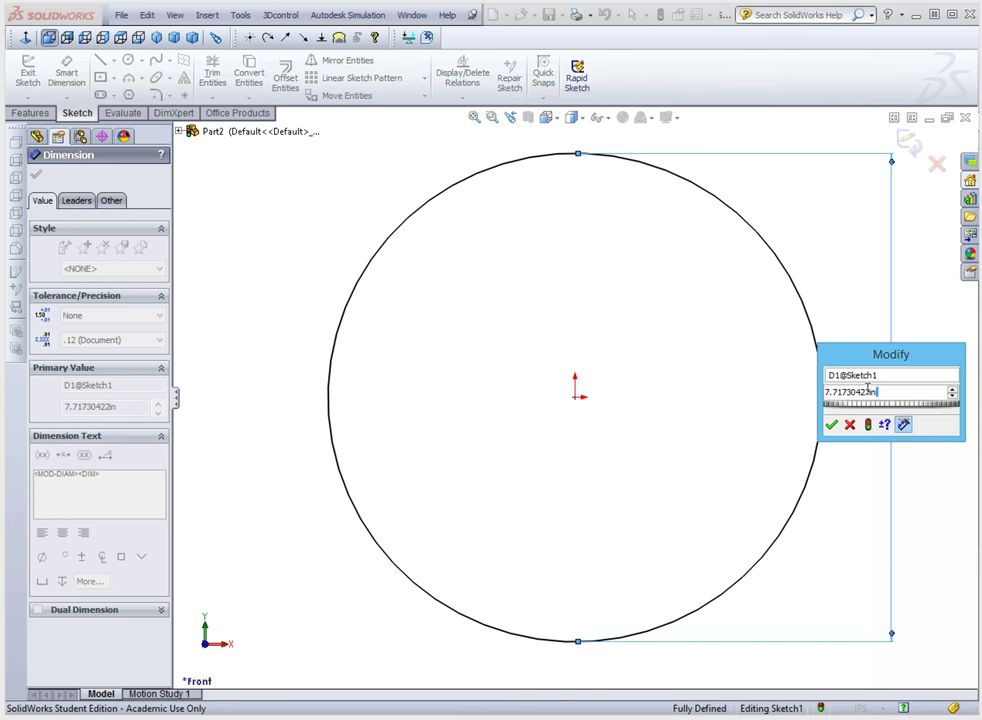
type("9")
key("Return")
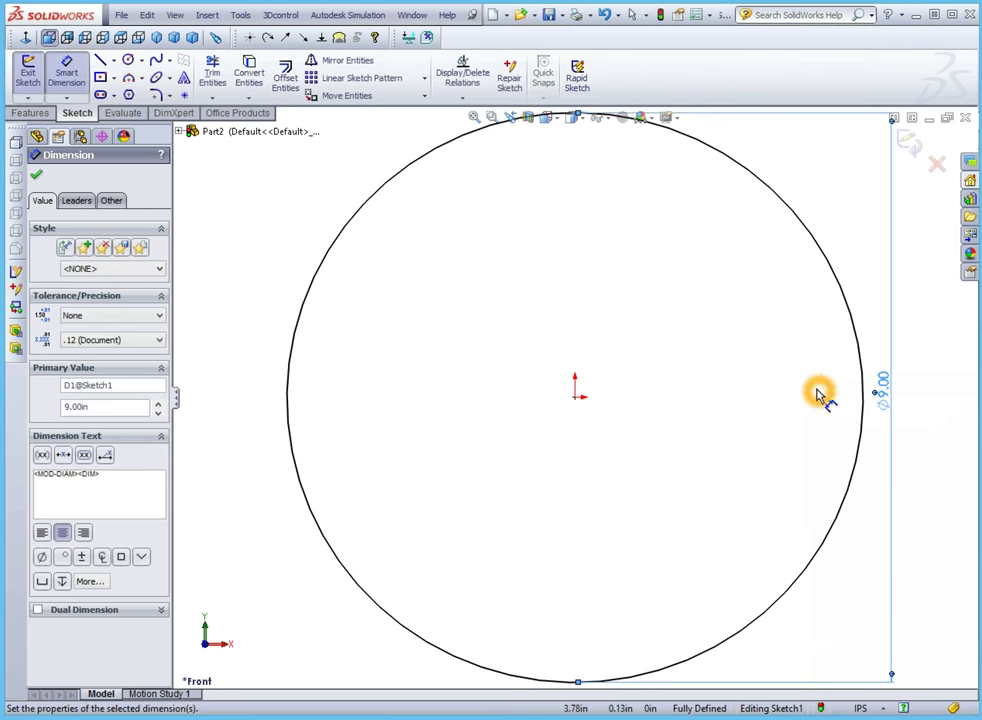
key("f")
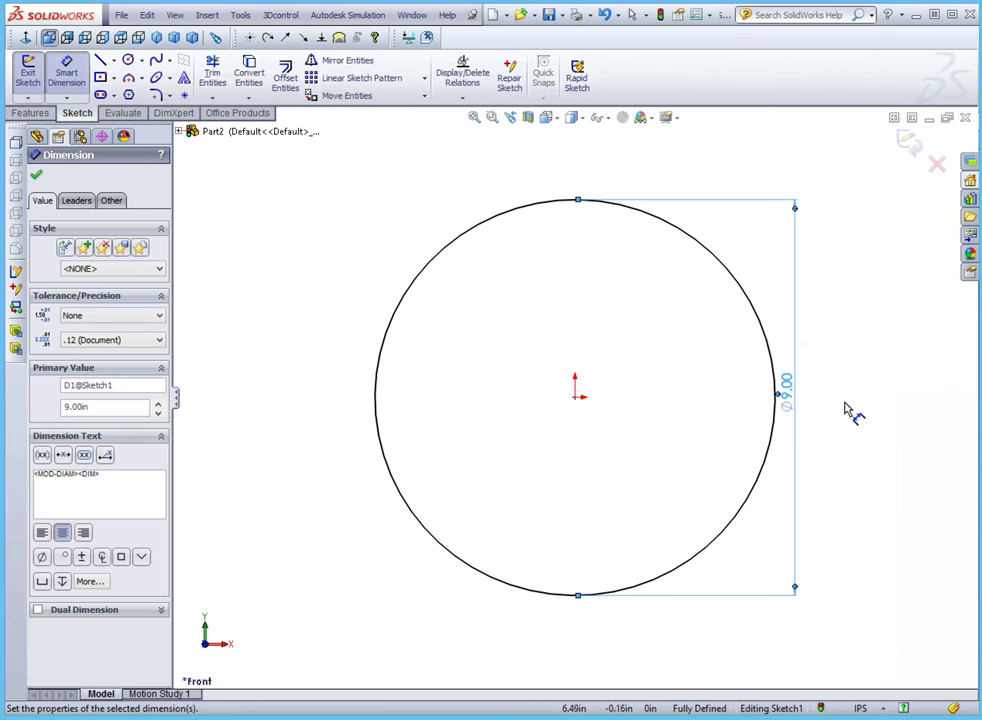
Change the circle's diameter with the expression 9.00in-(0.625)*2.
double_click(791, 390)
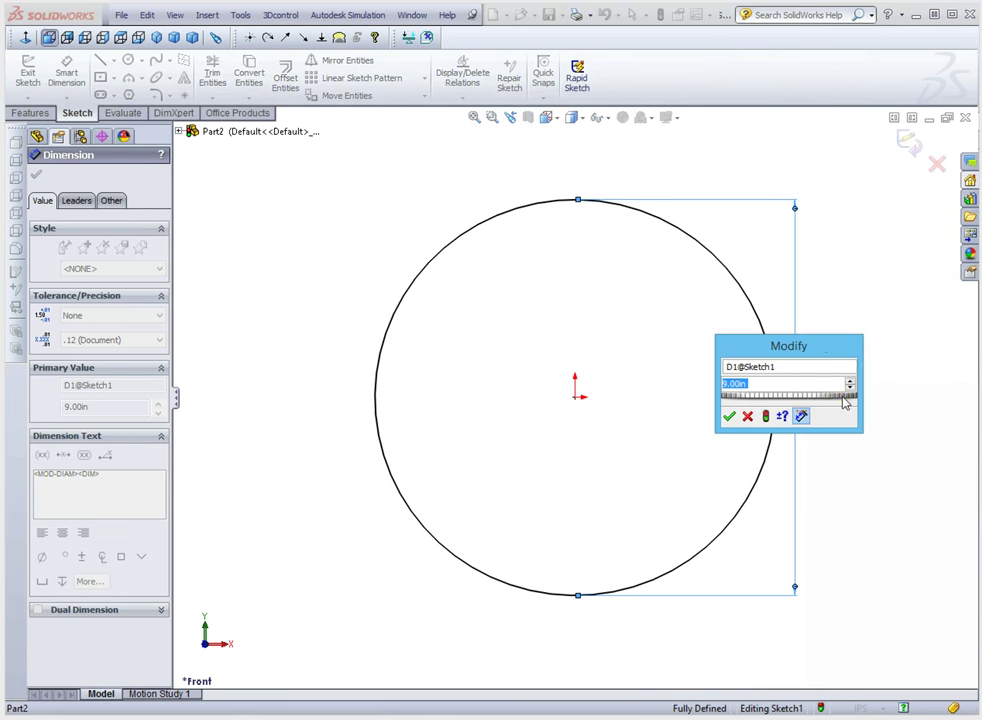
left_click_drag(787, 347, 885, 345)
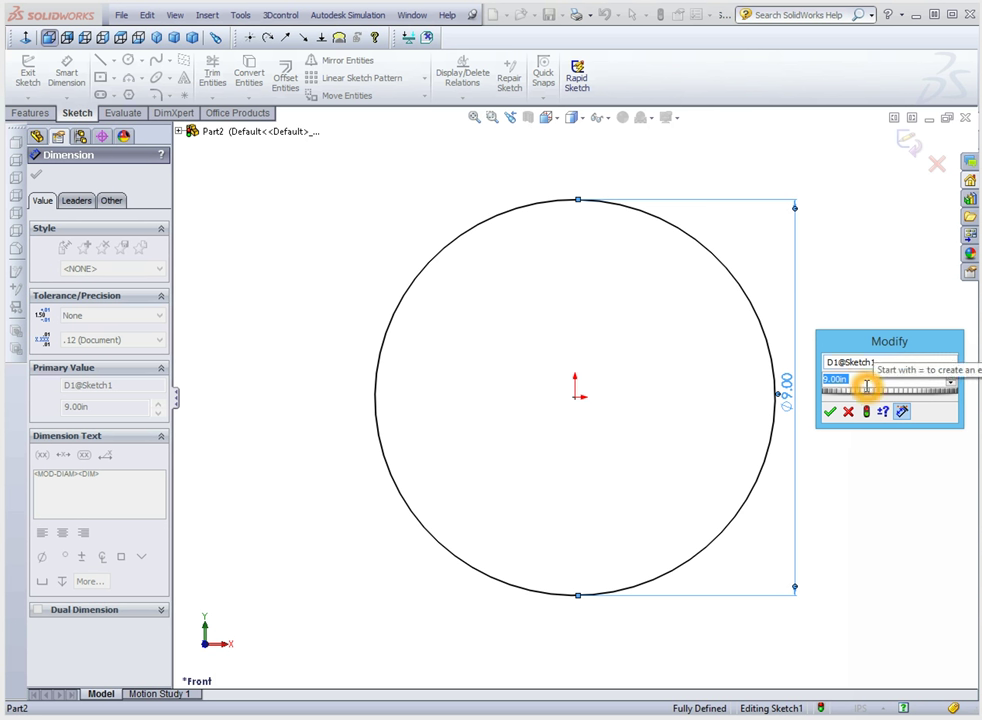
left_click(866, 381)
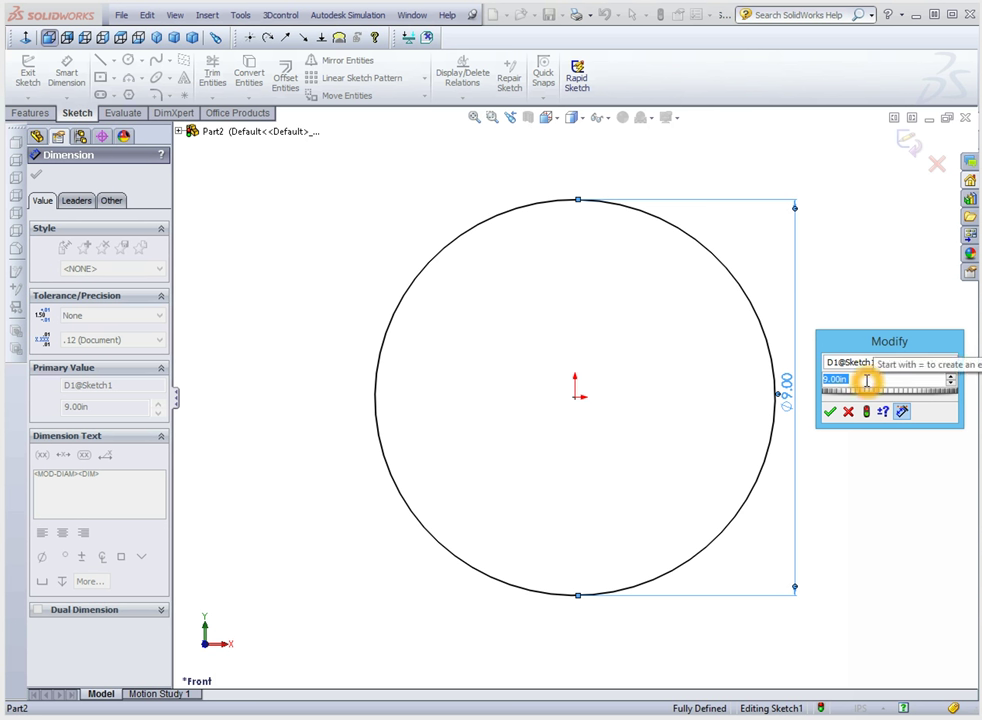
left_click(868, 380)
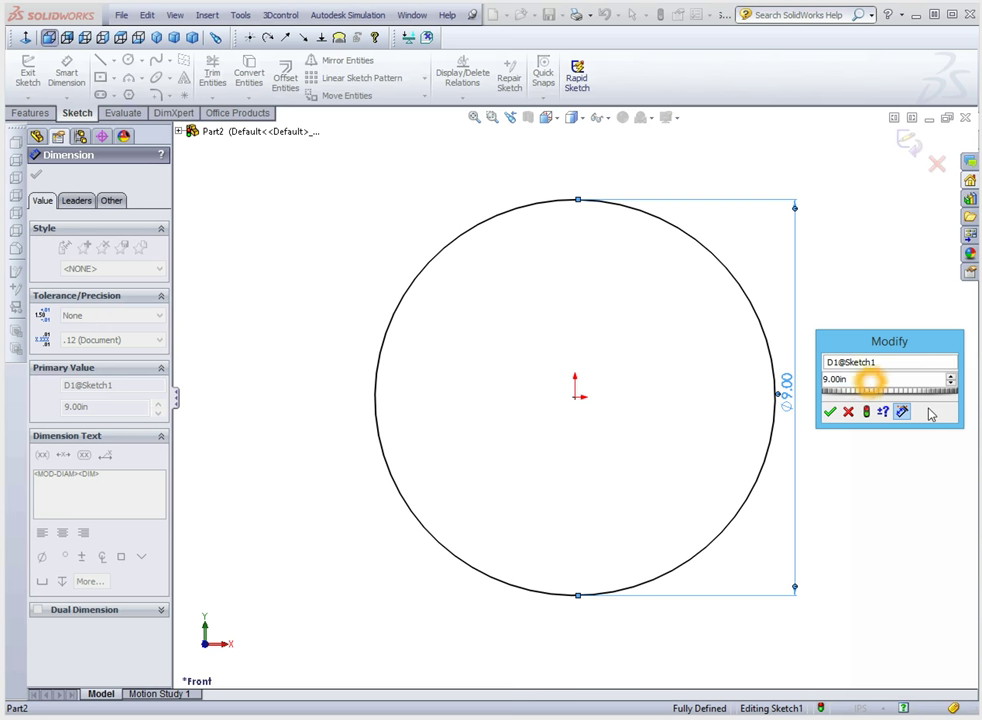
type("-(")
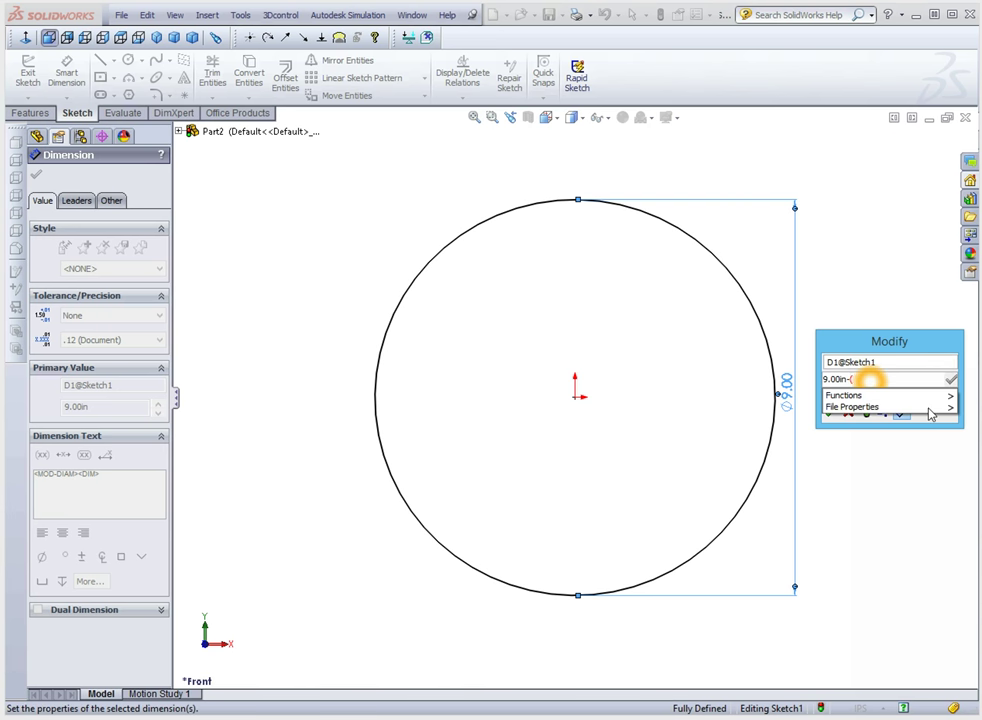
type("0.5")
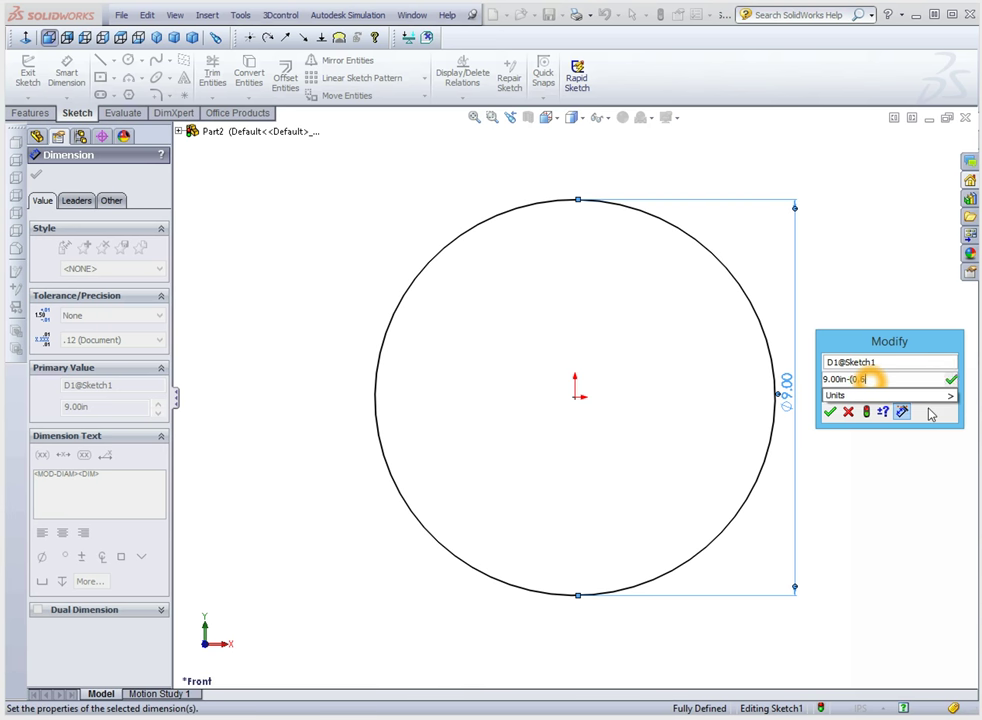
type("*2)")
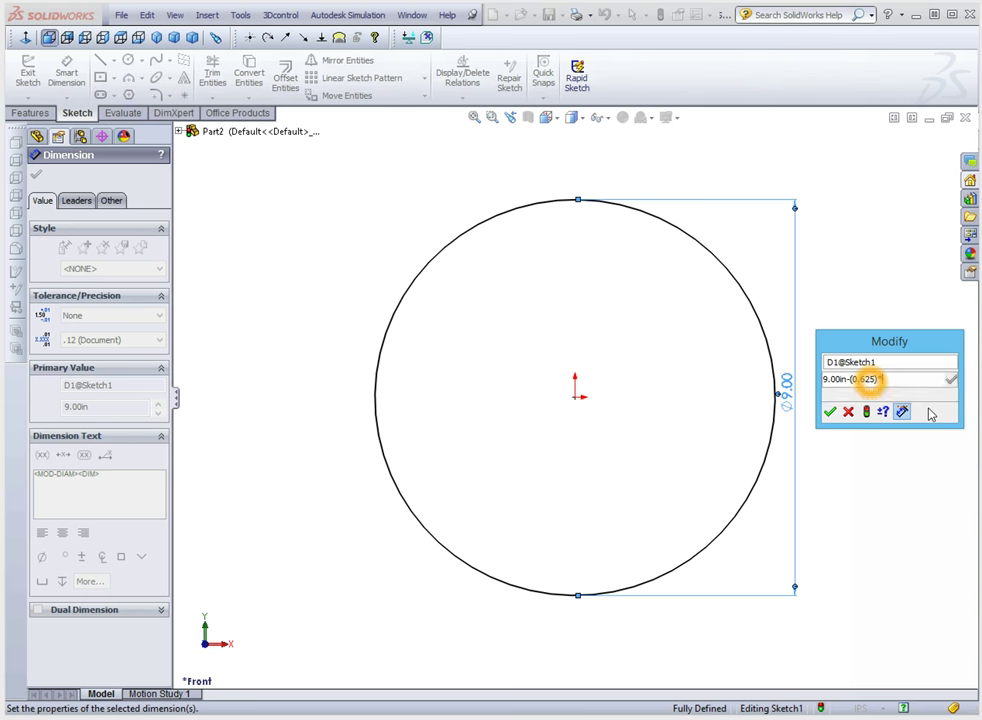
key("Return")
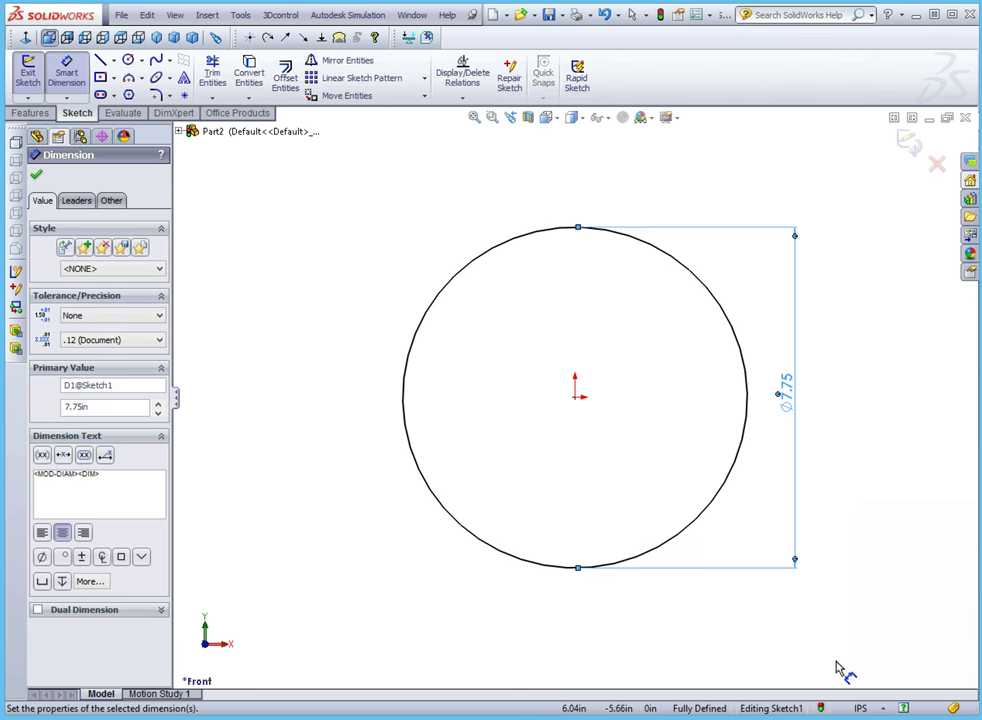
Extrude the circle as a solid boss with a blind depth of 1 in.
left_click(30, 114)
left_click(32, 76)
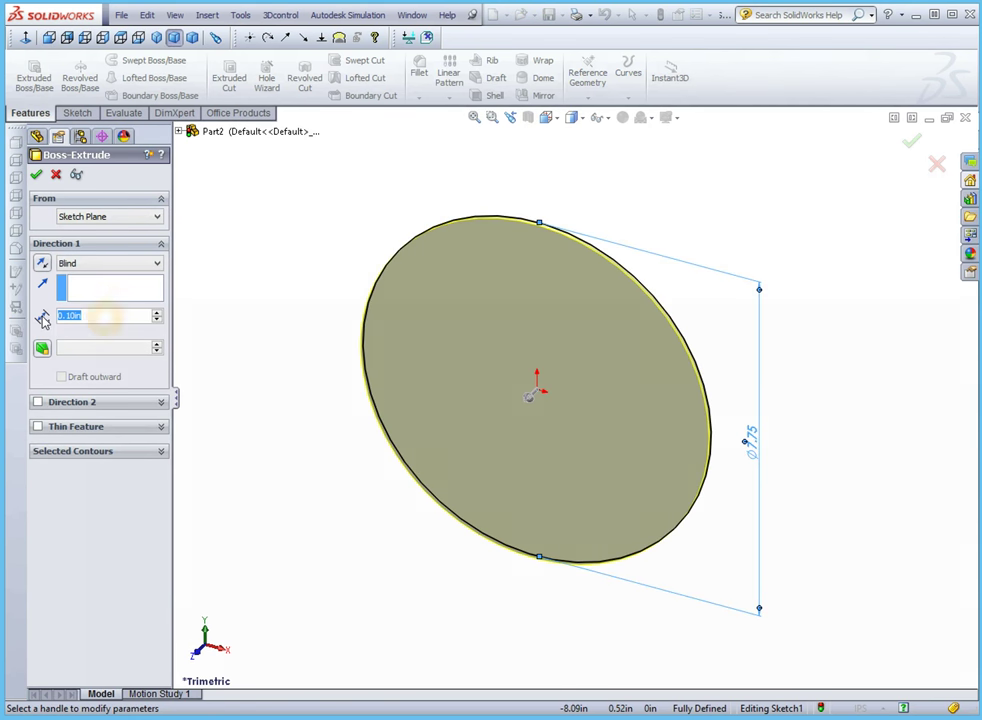
type("1")
key("Return")
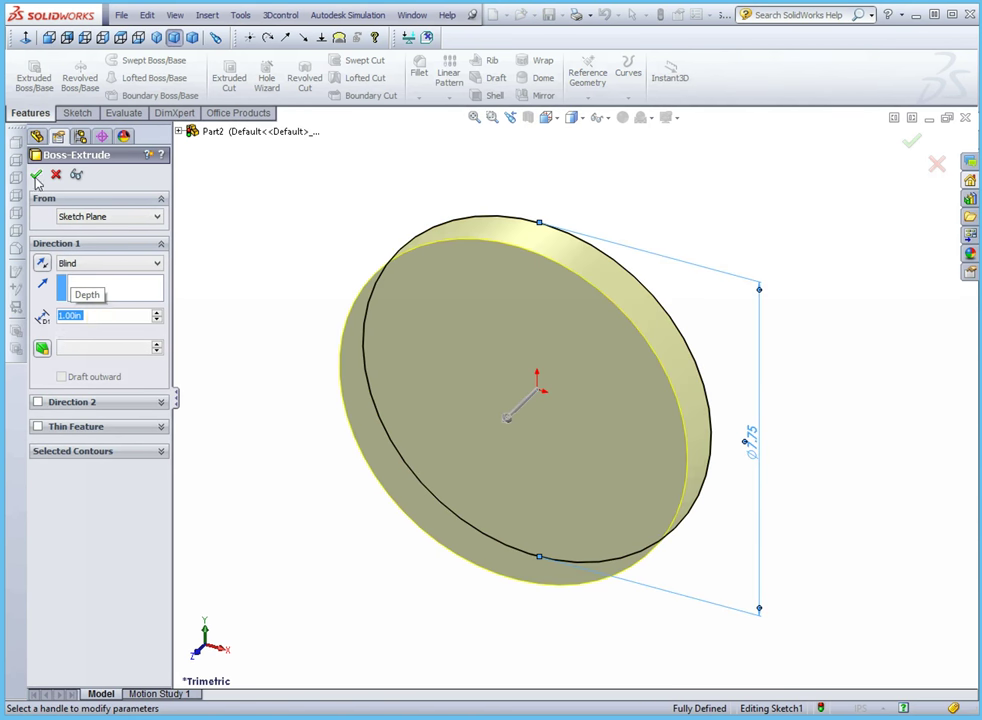
left_click(36, 174)
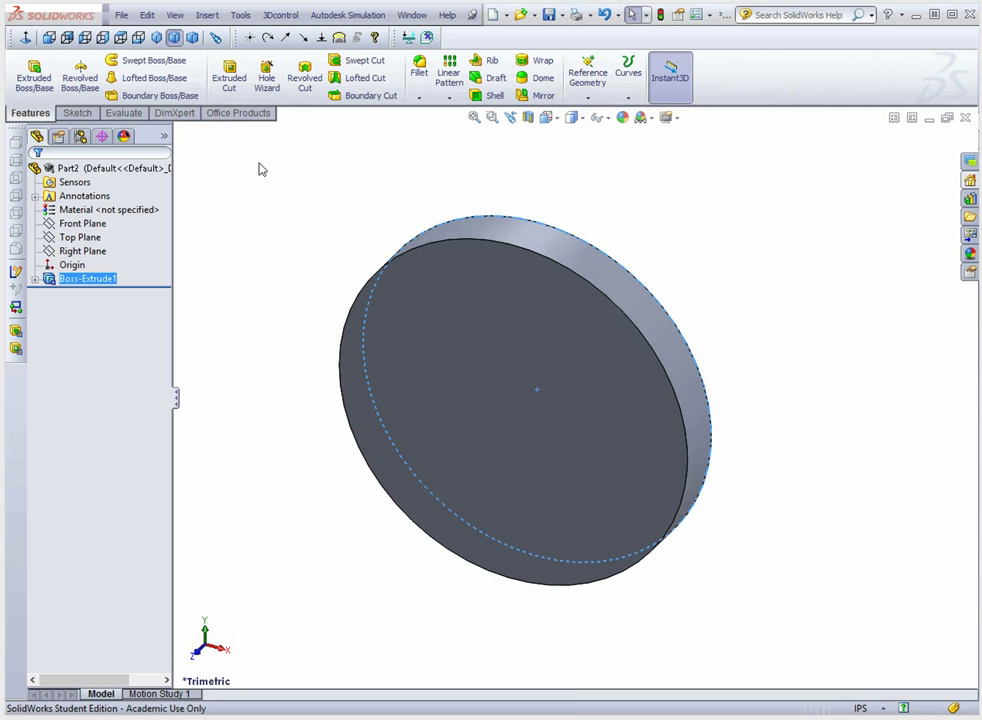
Start a new sketch on the Front Plane, seen from the front with the whole disc in view.
left_click(50, 40)
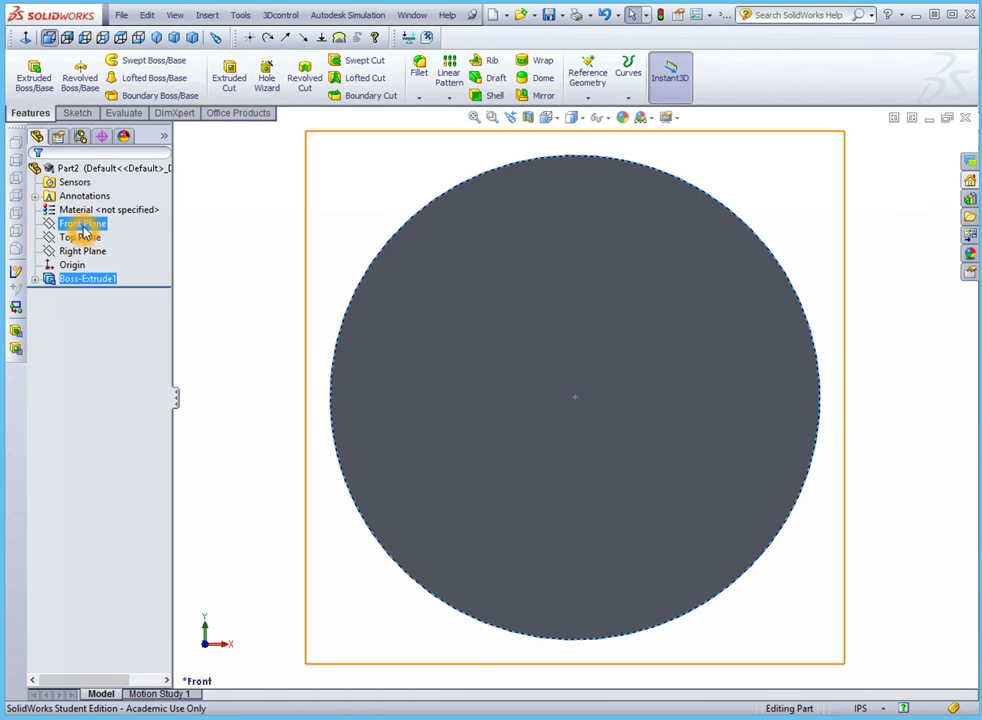
right_click(88, 227)
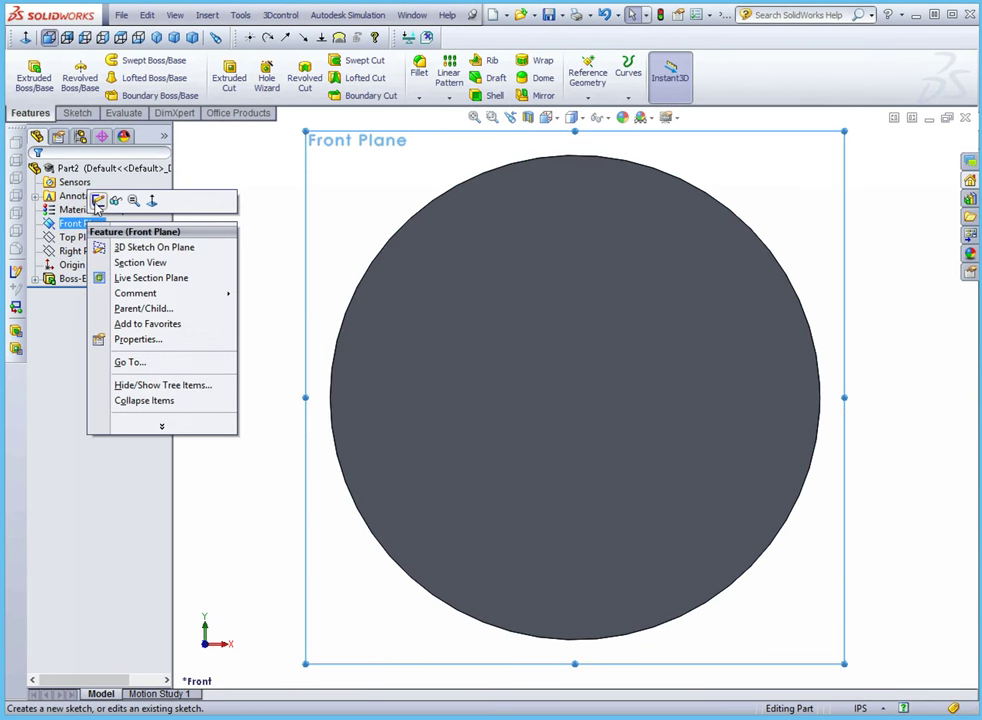
left_click(97, 201)
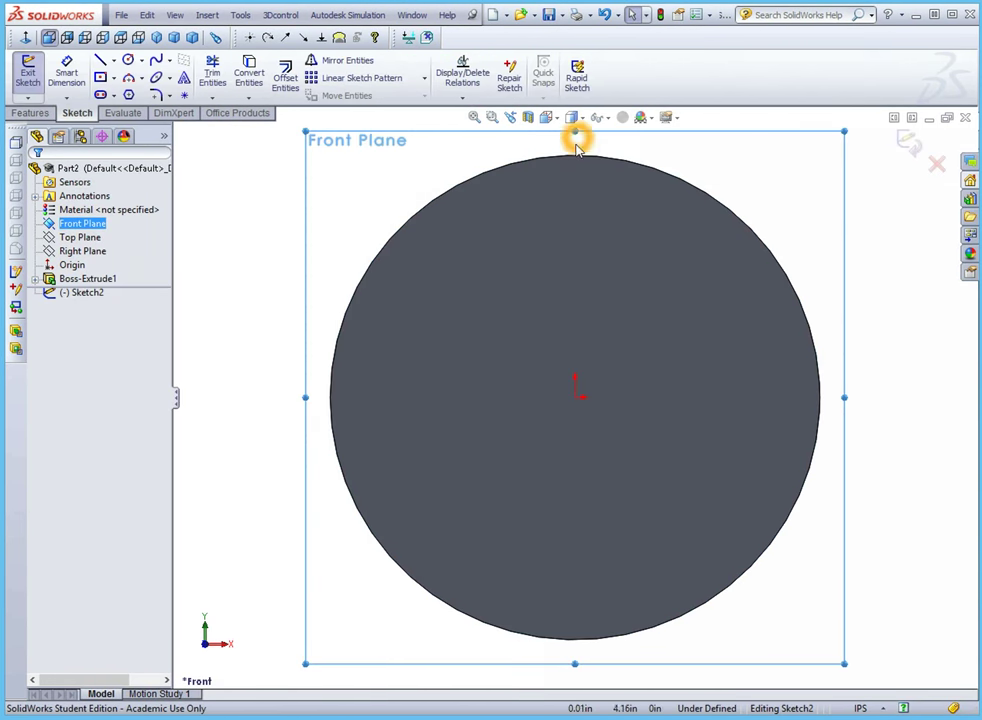
key("f")
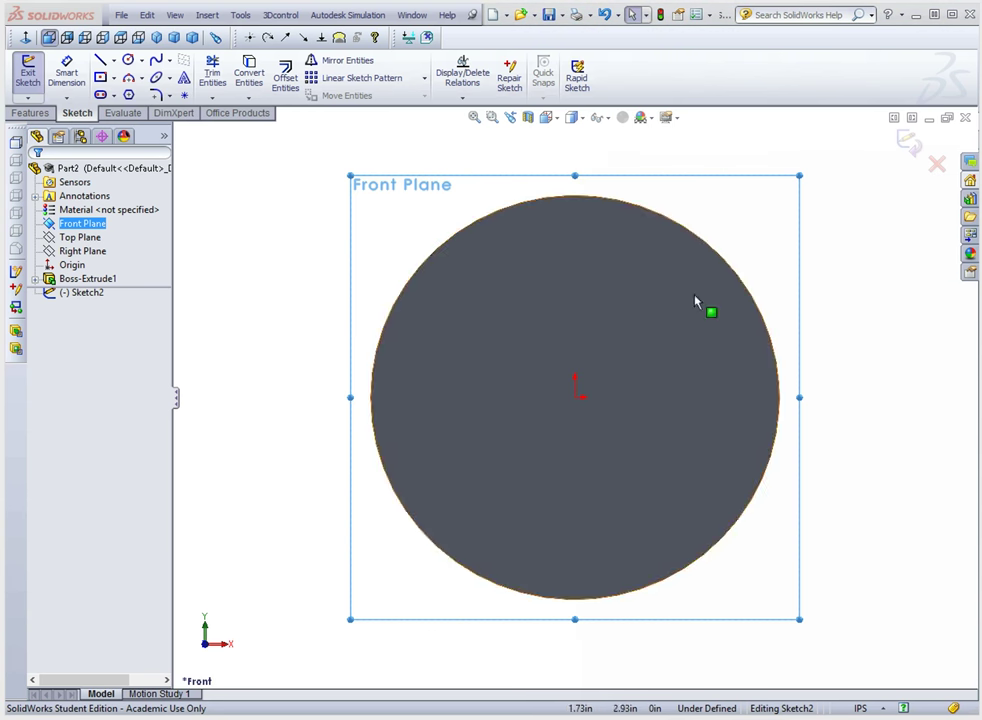
left_click(818, 627)
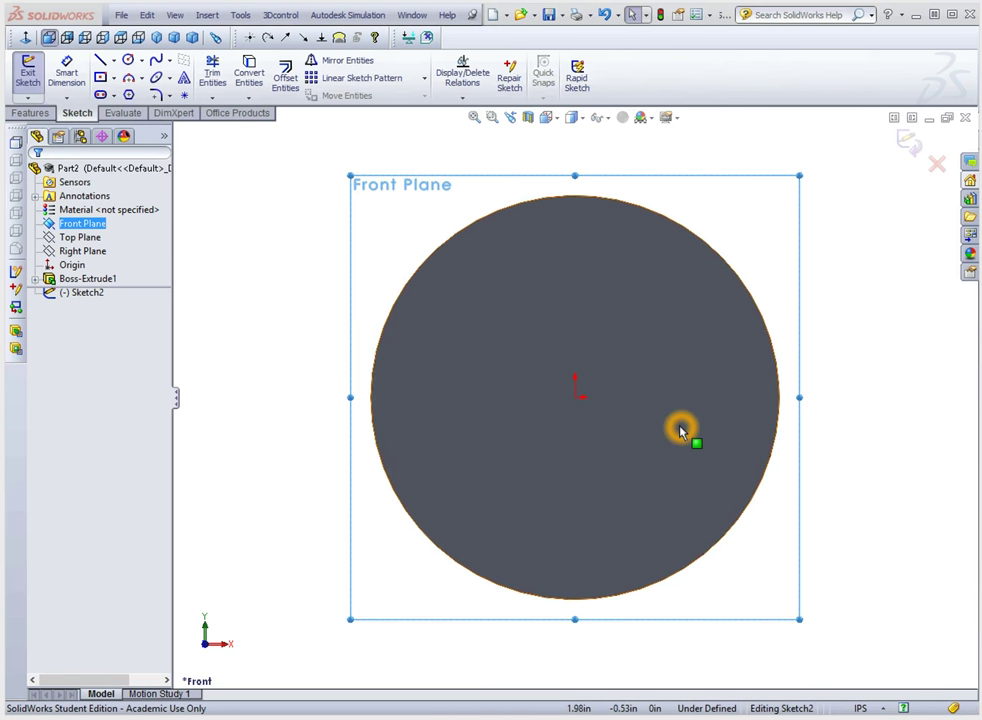
left_click(605, 153)
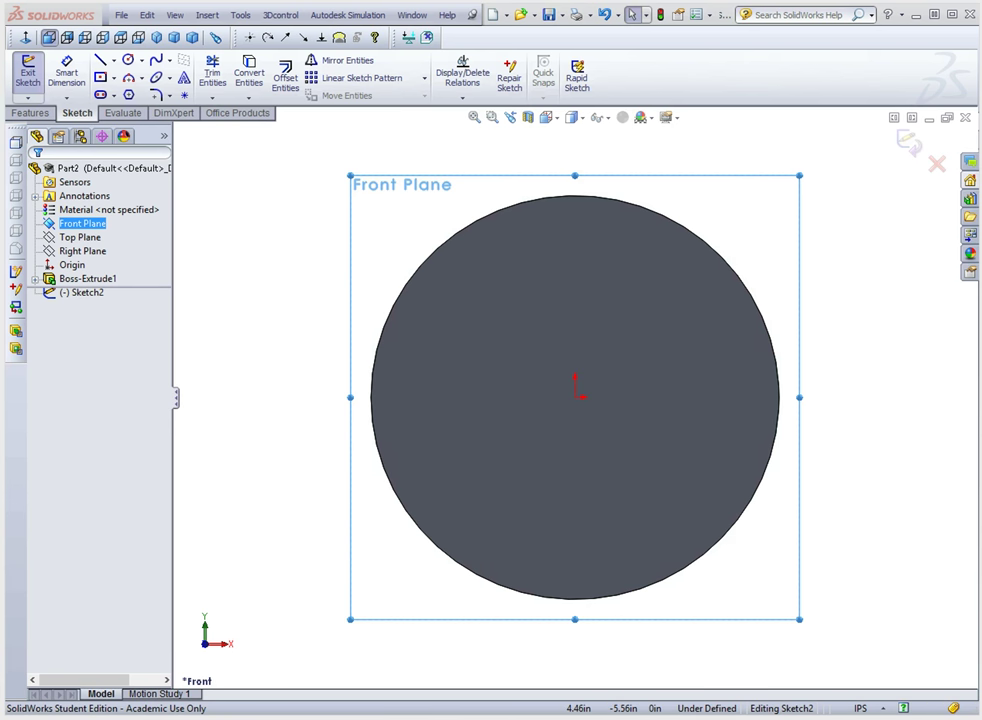
Sketch three circles around the disc, all centred on the origin, with radii of about 4.36, 4.94 and 5.67 in.
left_click(129, 59)
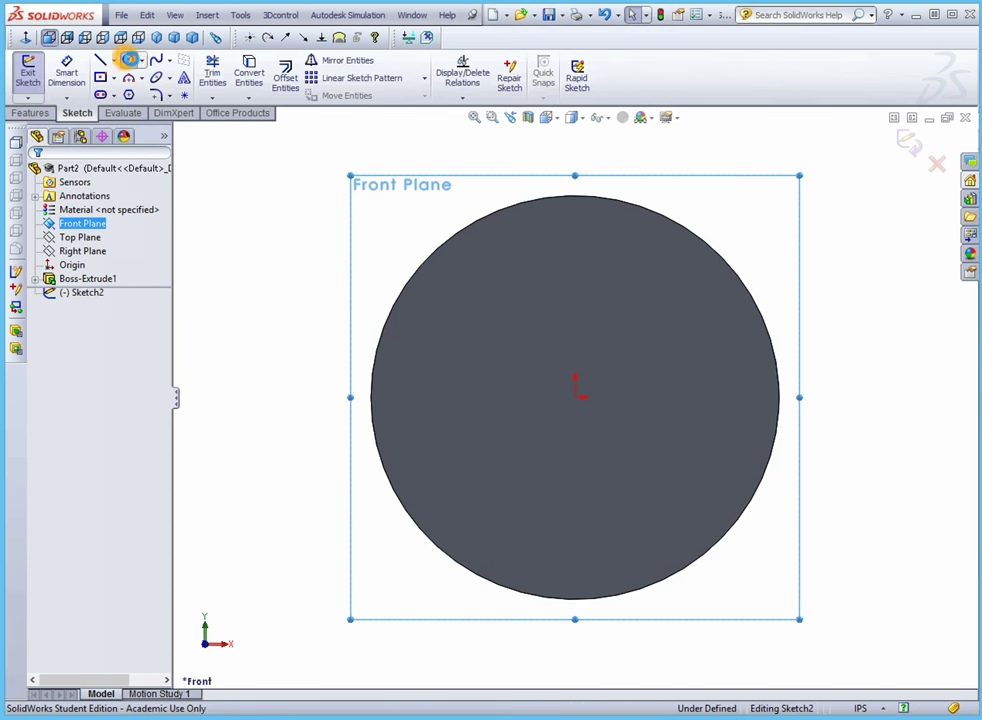
left_click(575, 396)
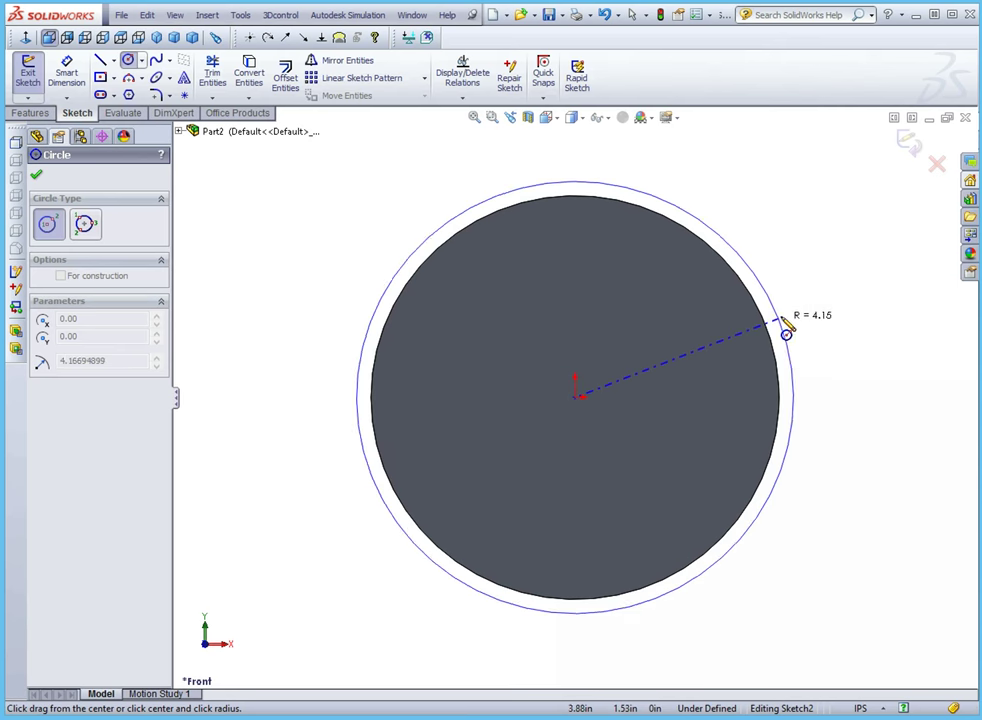
left_click(792, 316)
left_click(575, 398)
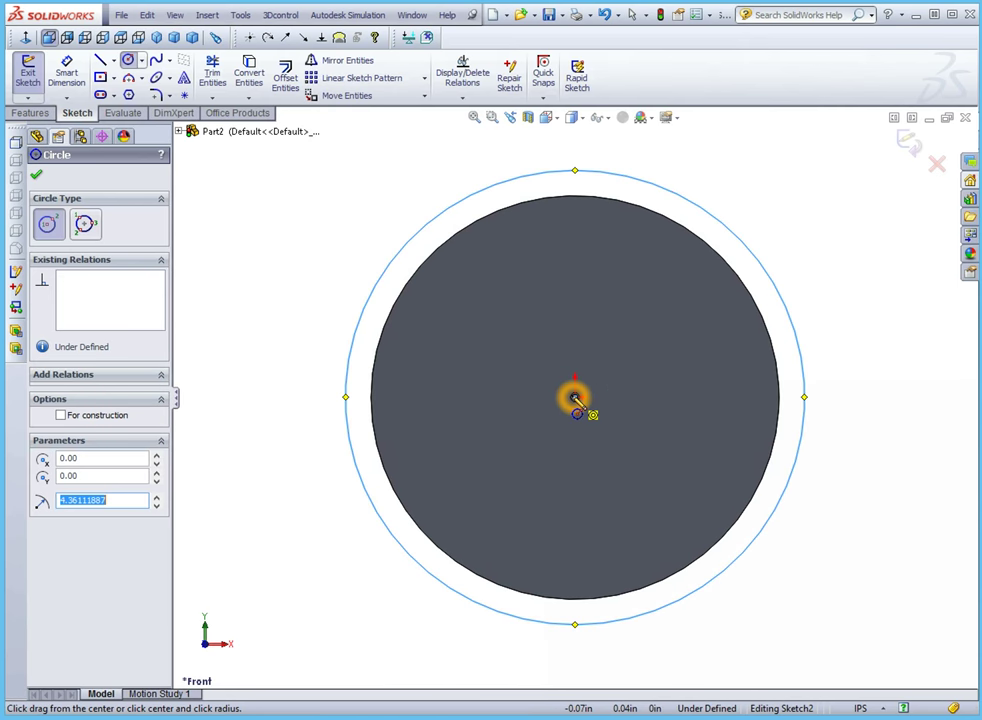
left_click(829, 355)
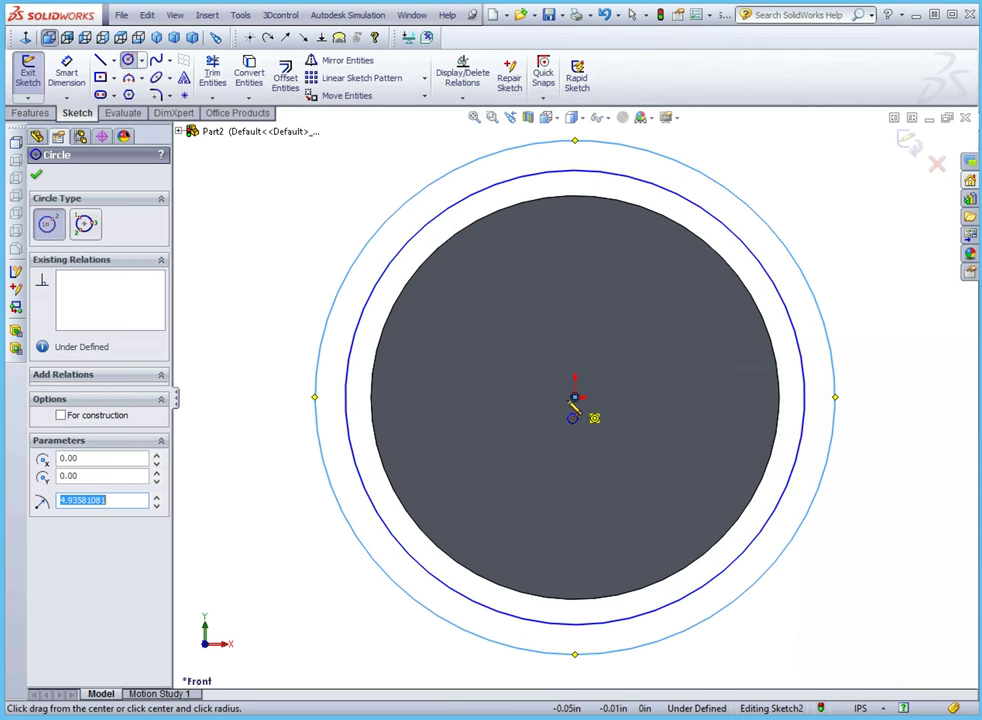
left_click(575, 397)
left_click(872, 362)
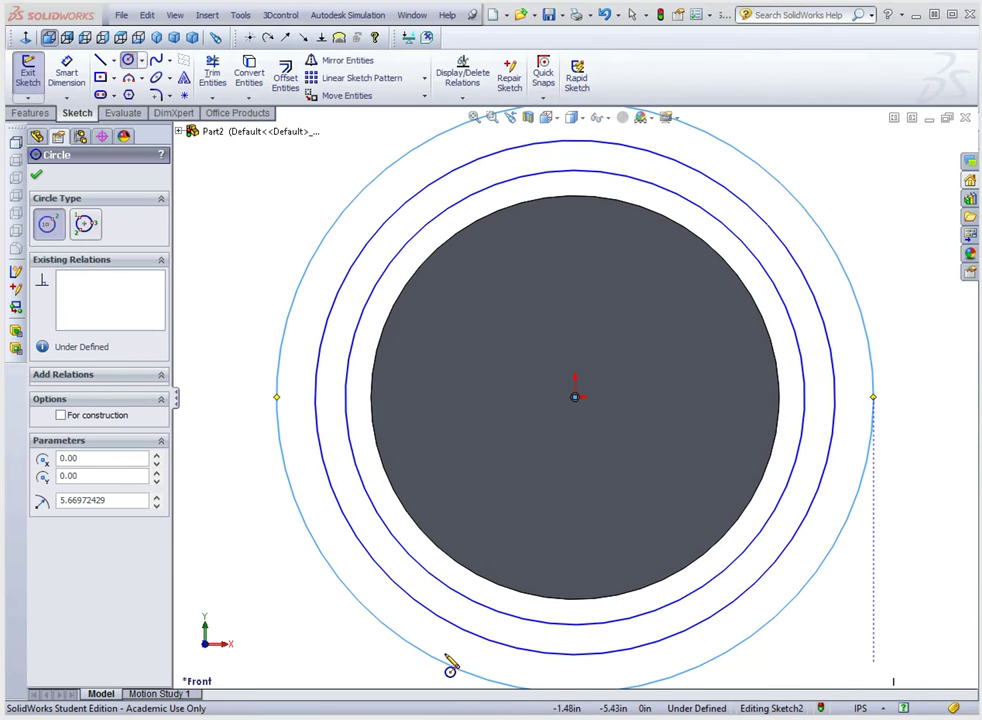
left_click(781, 556)
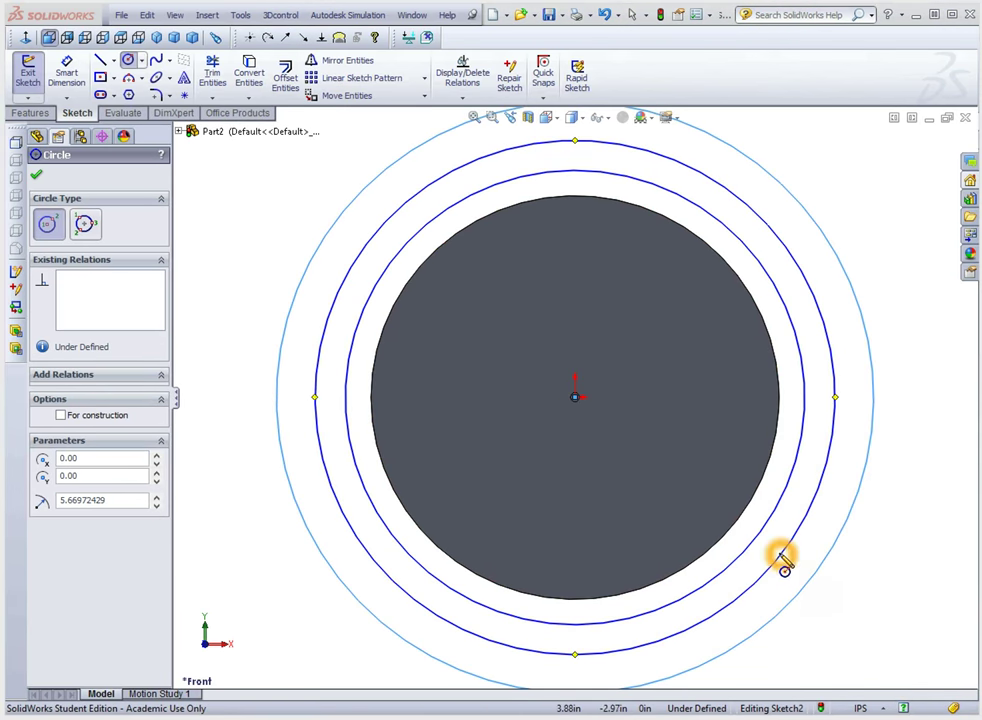
left_click_drag(793, 548, 763, 545)
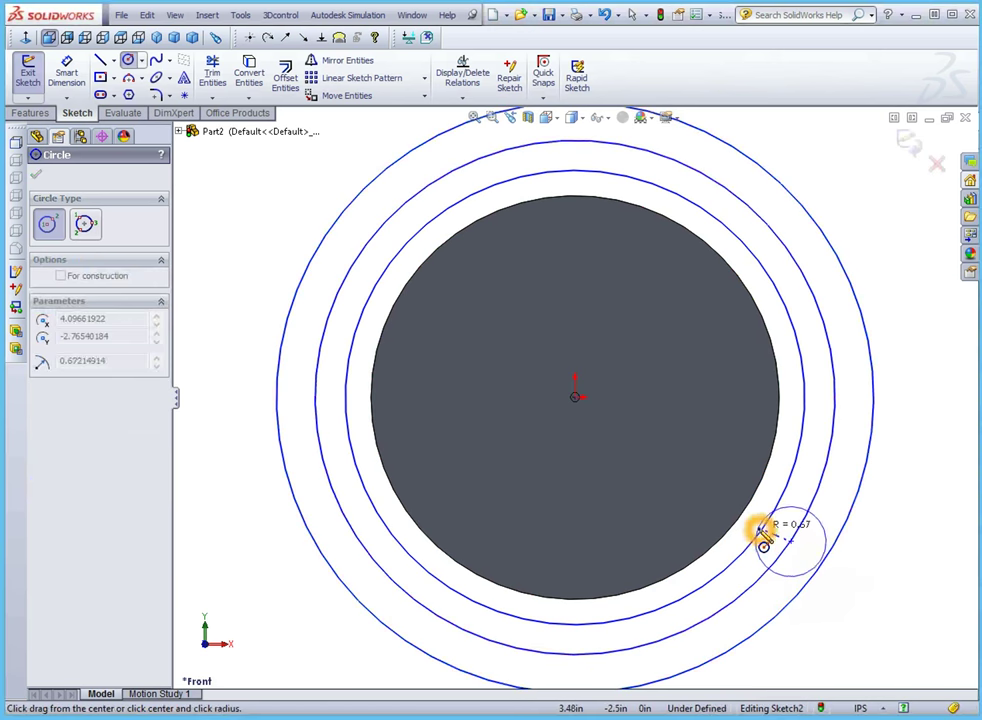
key("Escape")
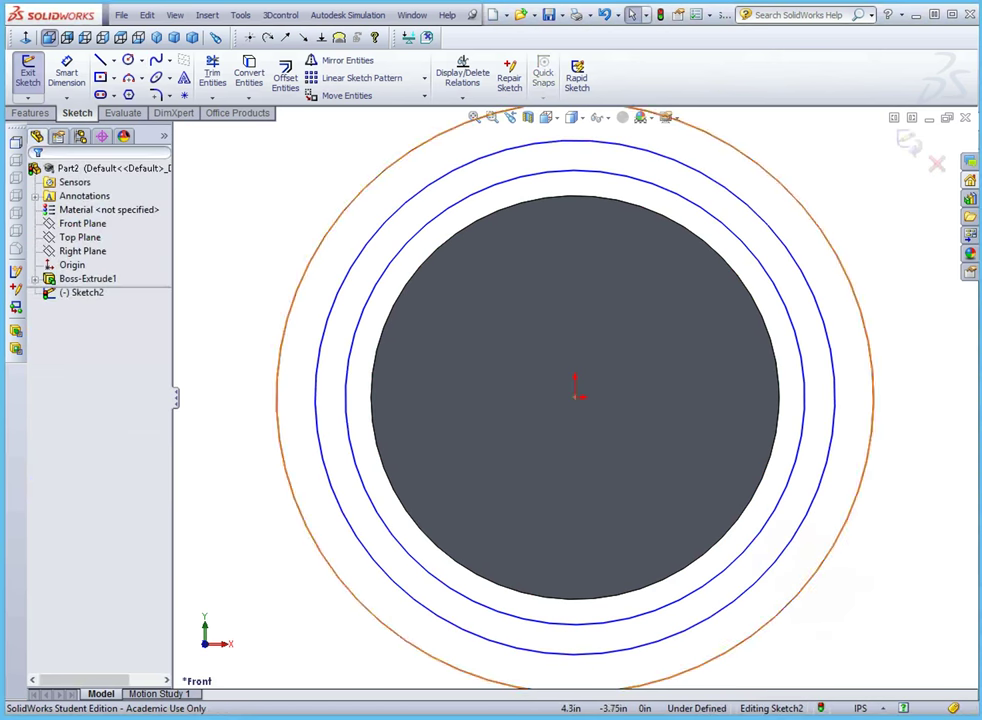
Convert all three concentric circles around the disc to construction geometry.
left_click(835, 541)
left_click(808, 519, "ctrl")
left_click(780, 504, "ctrl")
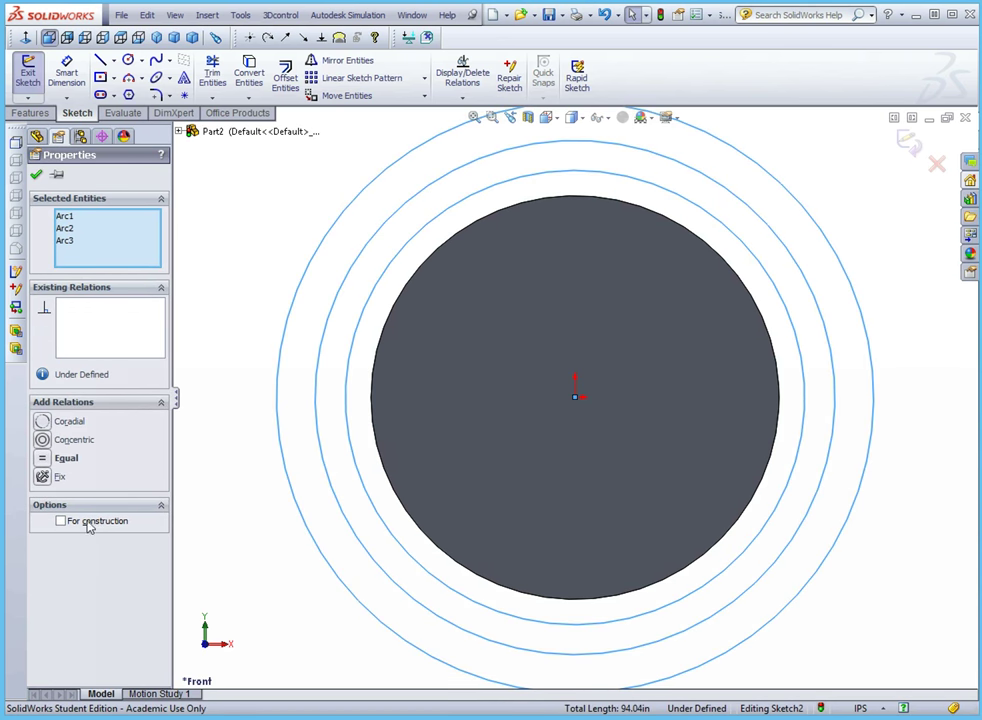
left_click(61, 521)
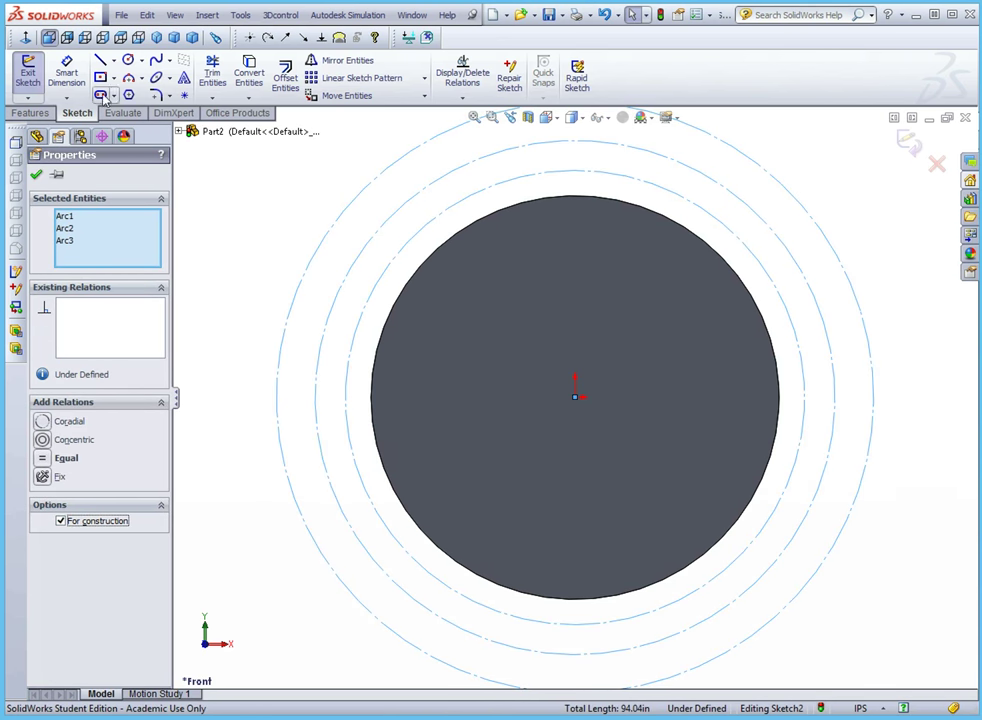
Dimension the diameter of the innermost construction circle, placing the dimension beside the disc and keeping the drawn size.
left_click(66, 72)
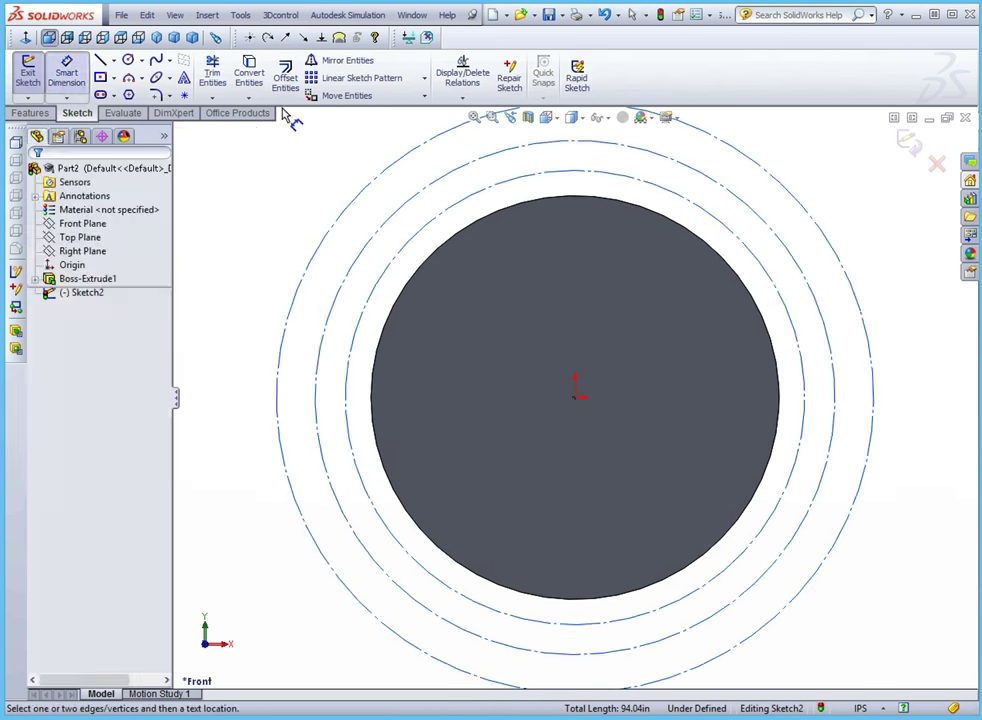
left_click(807, 364)
left_click(912, 403)
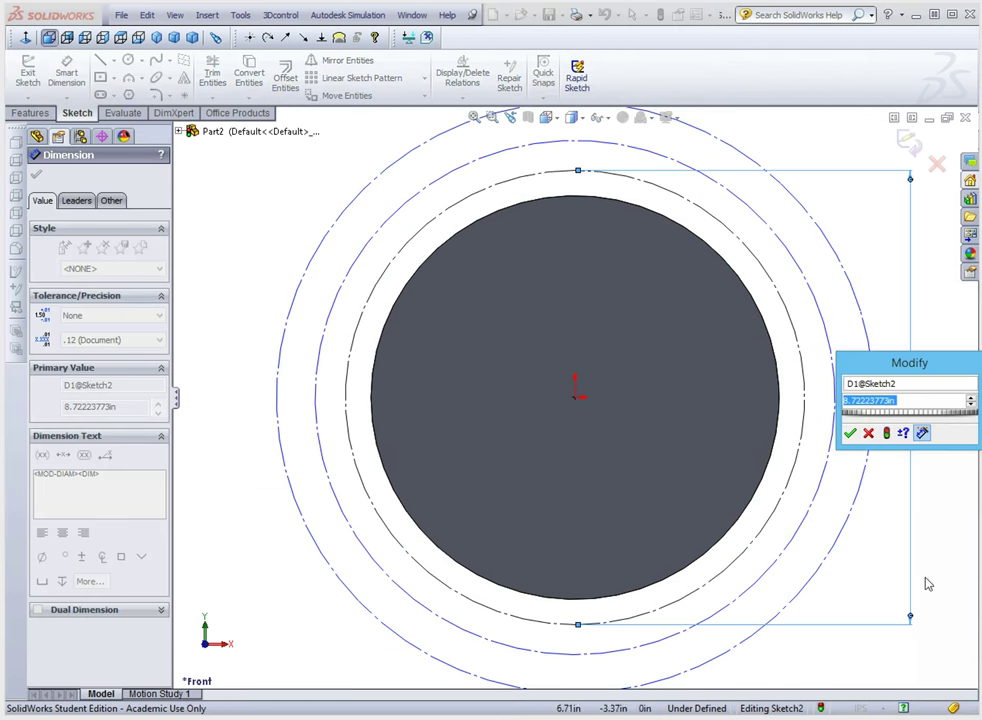
left_click(836, 358)
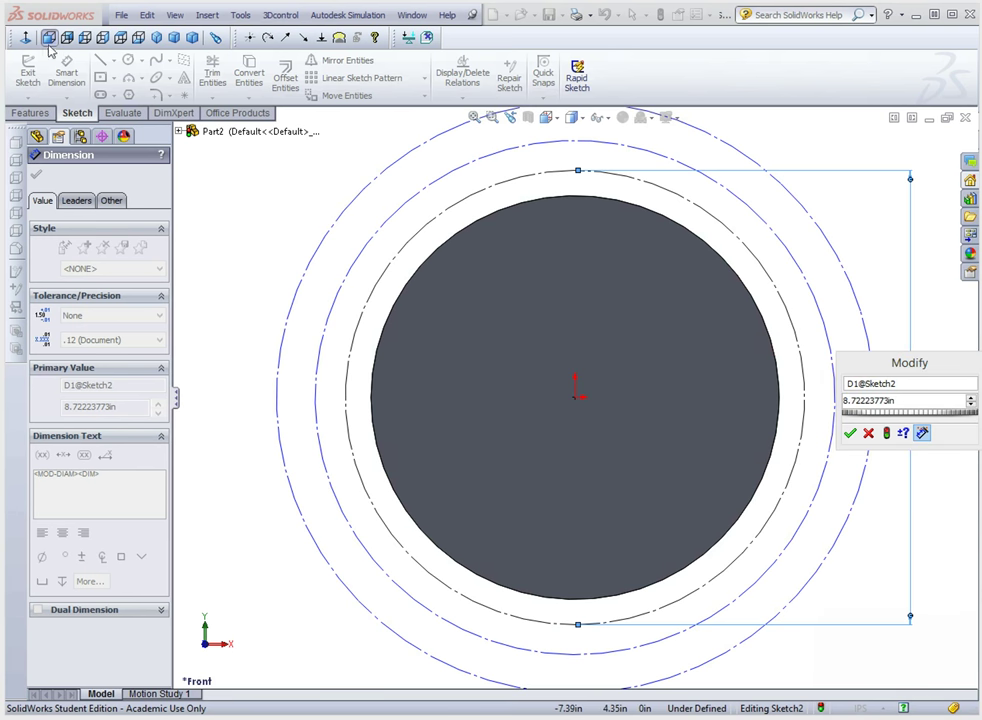
left_click(848, 432)
Dimension the diameters of the middle and outermost construction circles at their drawn sizes, placing both dimensions farther out.
left_click(830, 373)
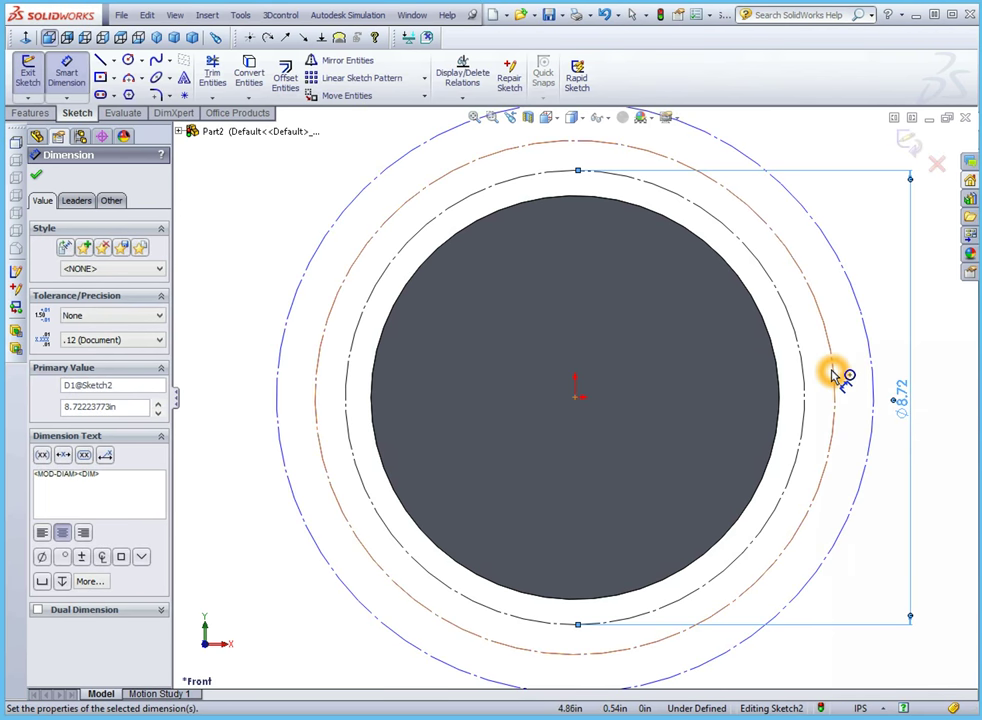
left_click(922, 403)
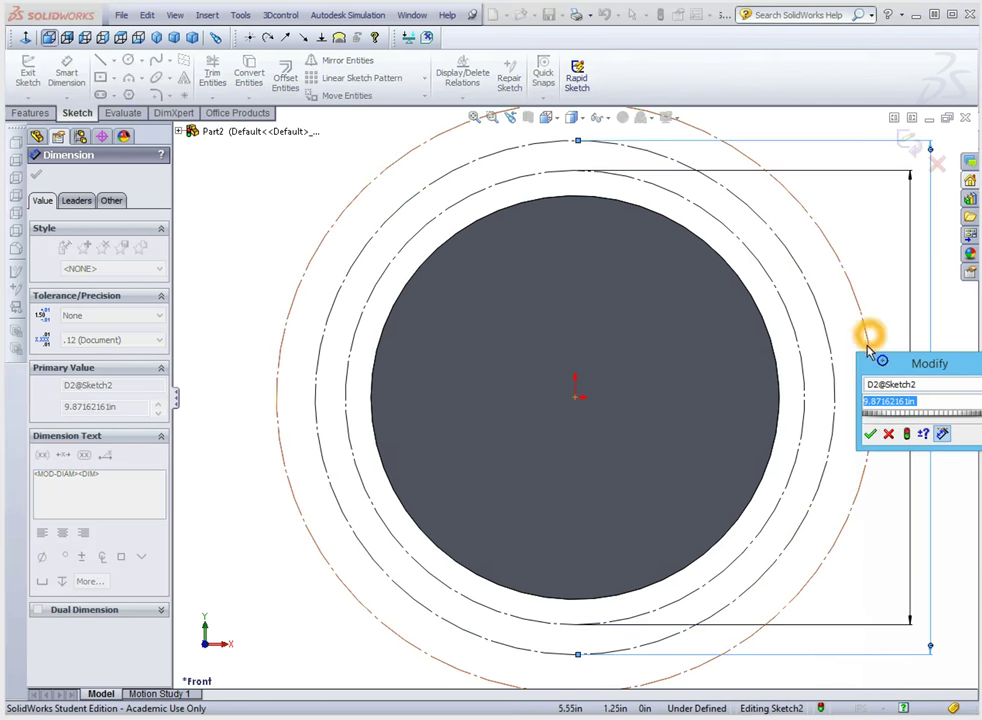
left_click(869, 433)
left_click(861, 334)
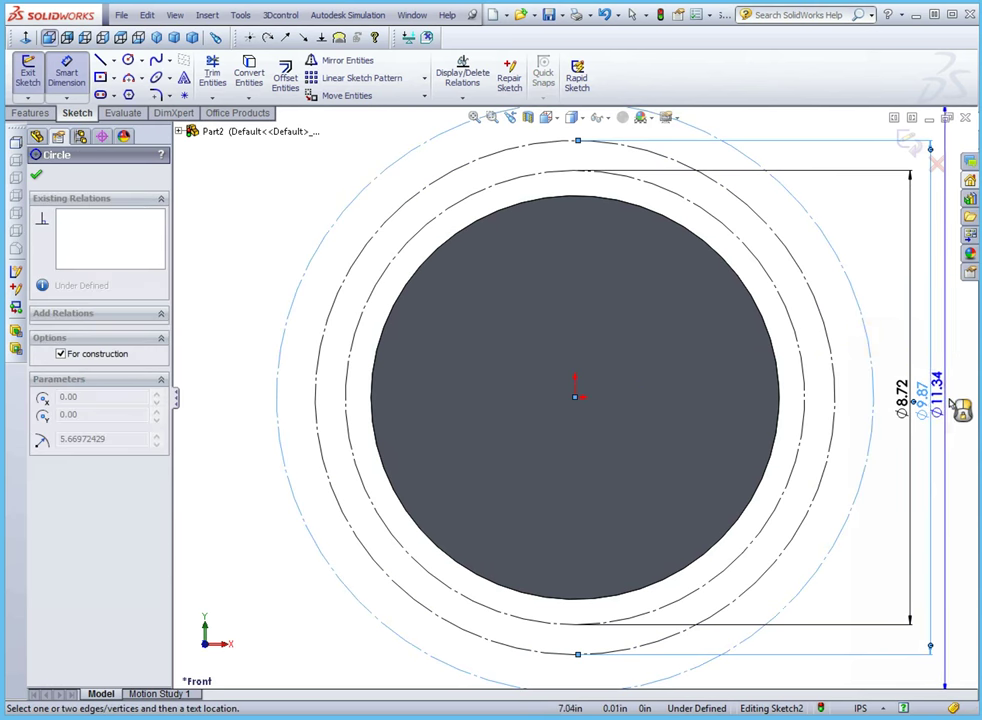
left_click(948, 402)
left_click(894, 435)
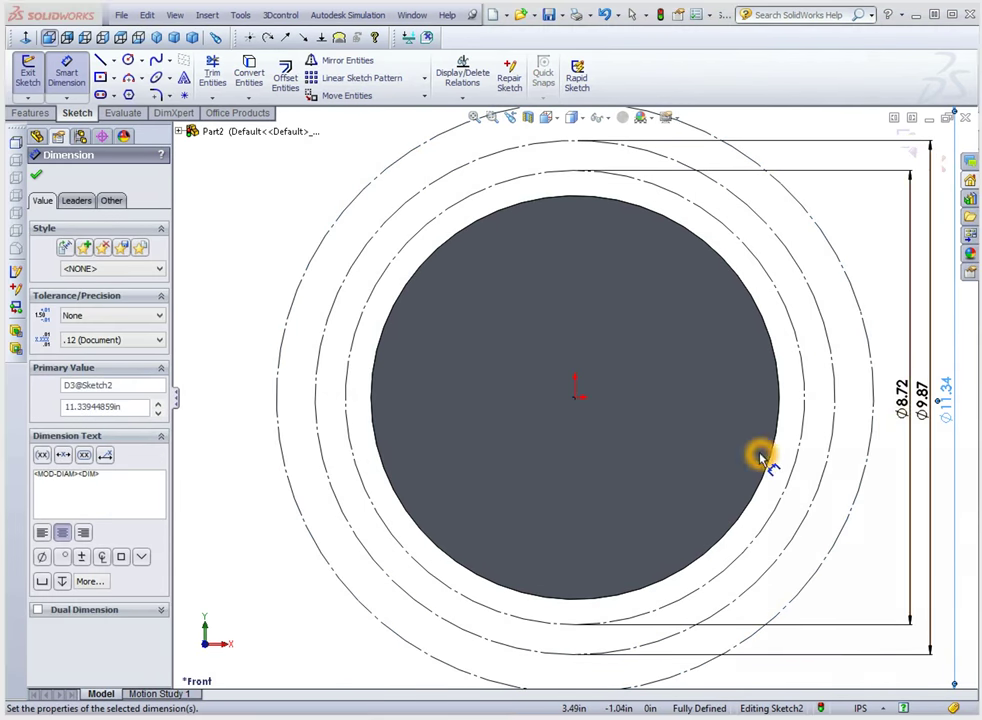
left_click(254, 242)
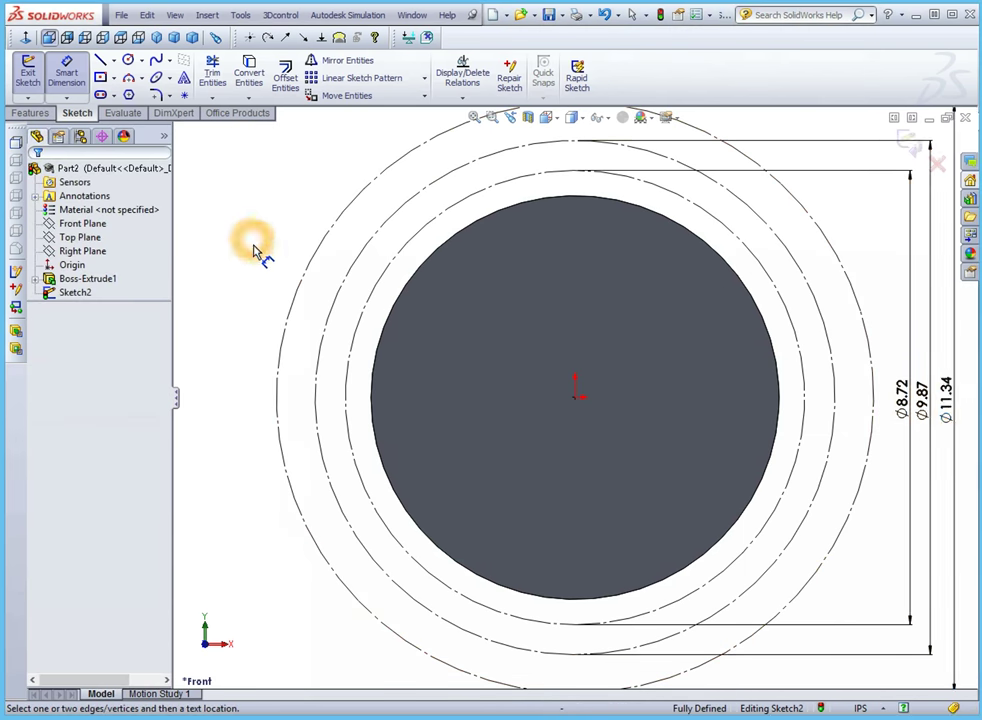
Set the outermost construction circle's diameter to 9 in.
scroll(272, 256, "up", 3)
scroll(655, 440, "down", 4)
key("f")
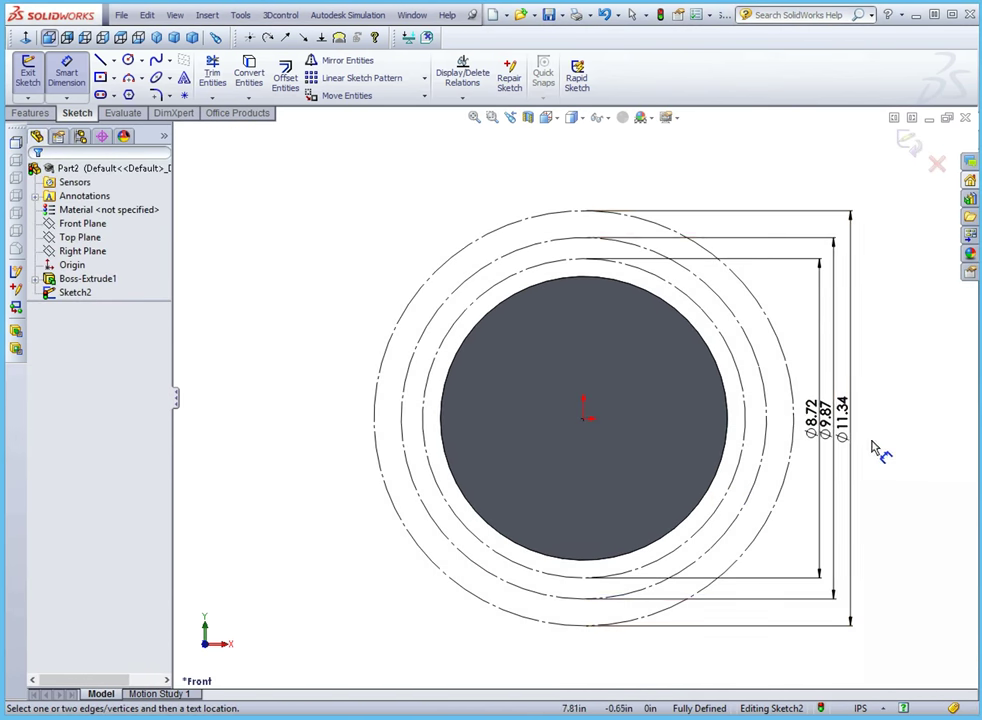
double_click(814, 409)
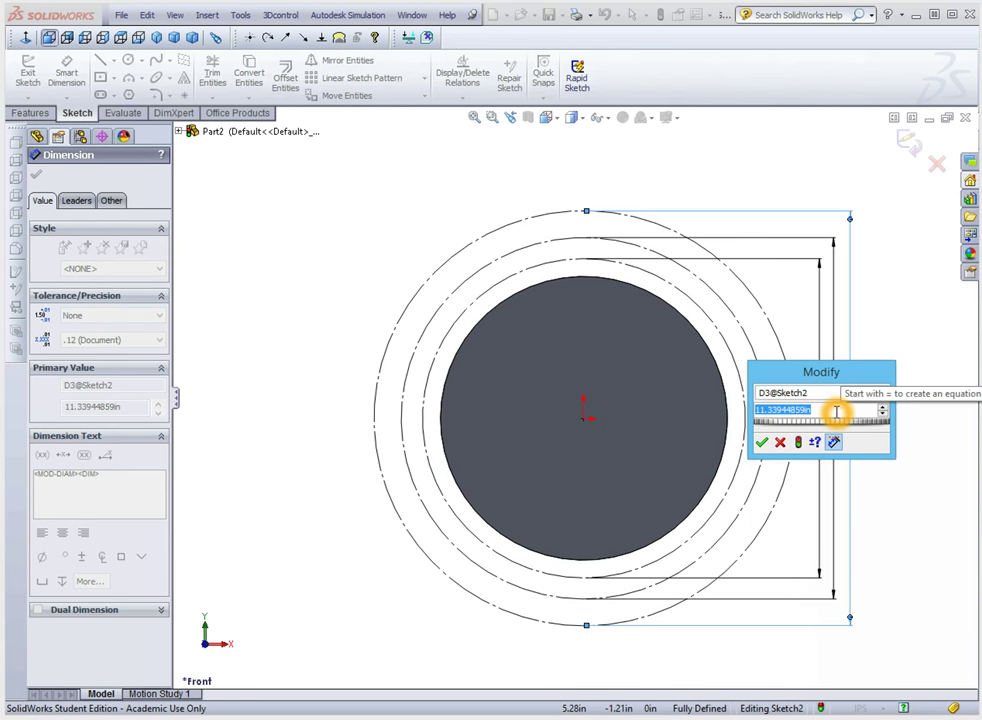
type("9")
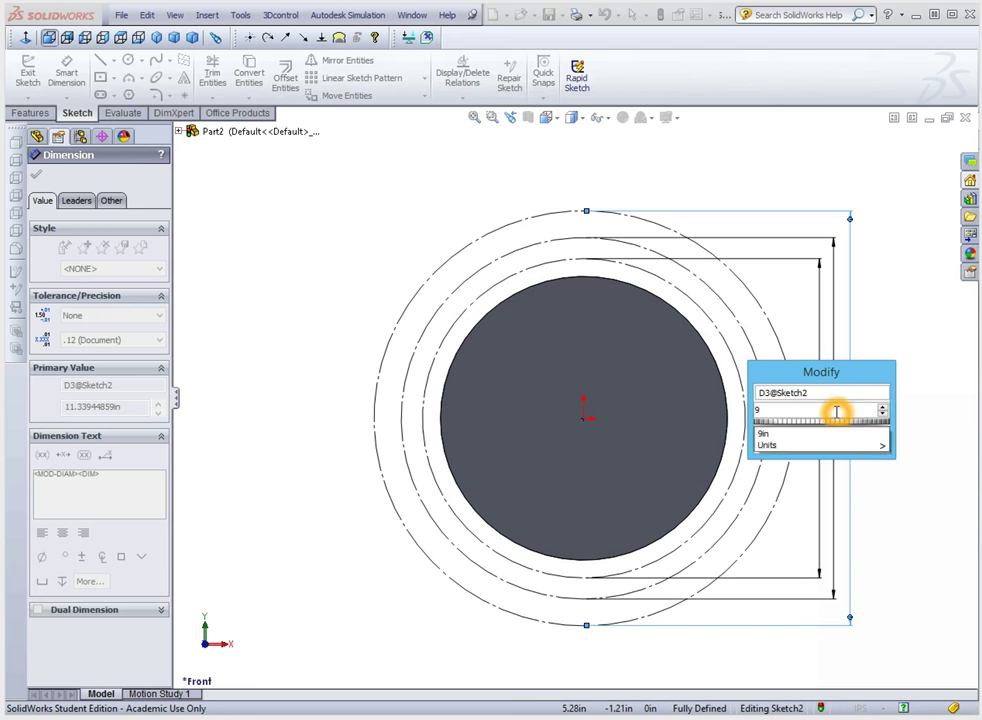
key("Return")
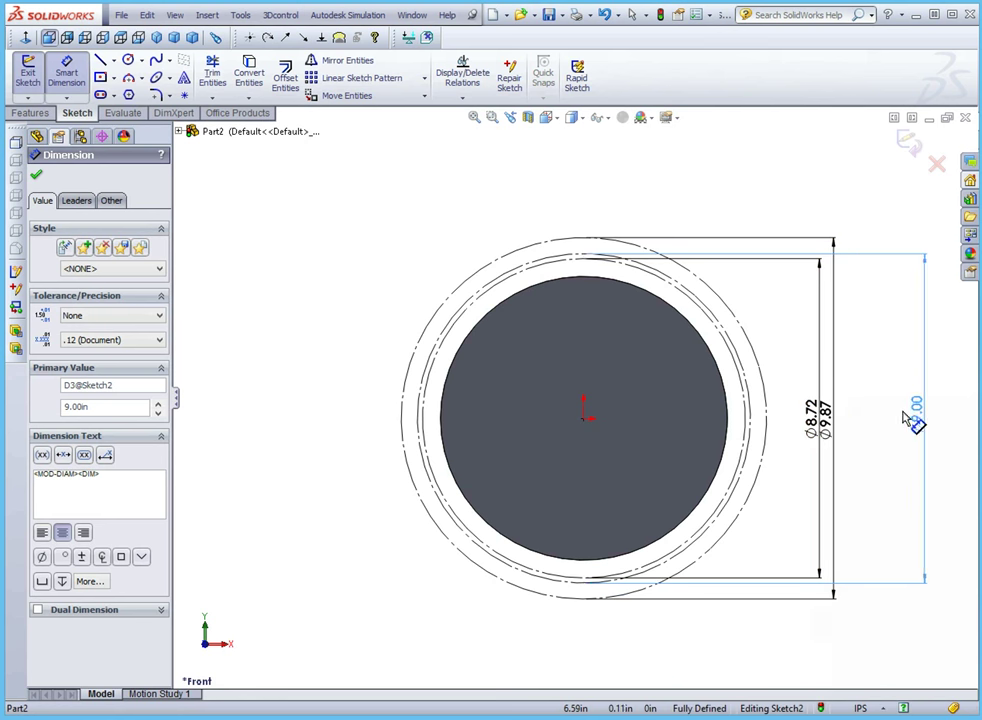
Space out the 9.00 and 9.87 in diameter dimensions beside the circles, with the 9.87 in dimension farthest out.
left_click(824, 405)
left_click(930, 432)
left_click_drag(899, 416, 855, 423)
left_click_drag(922, 412, 896, 420)
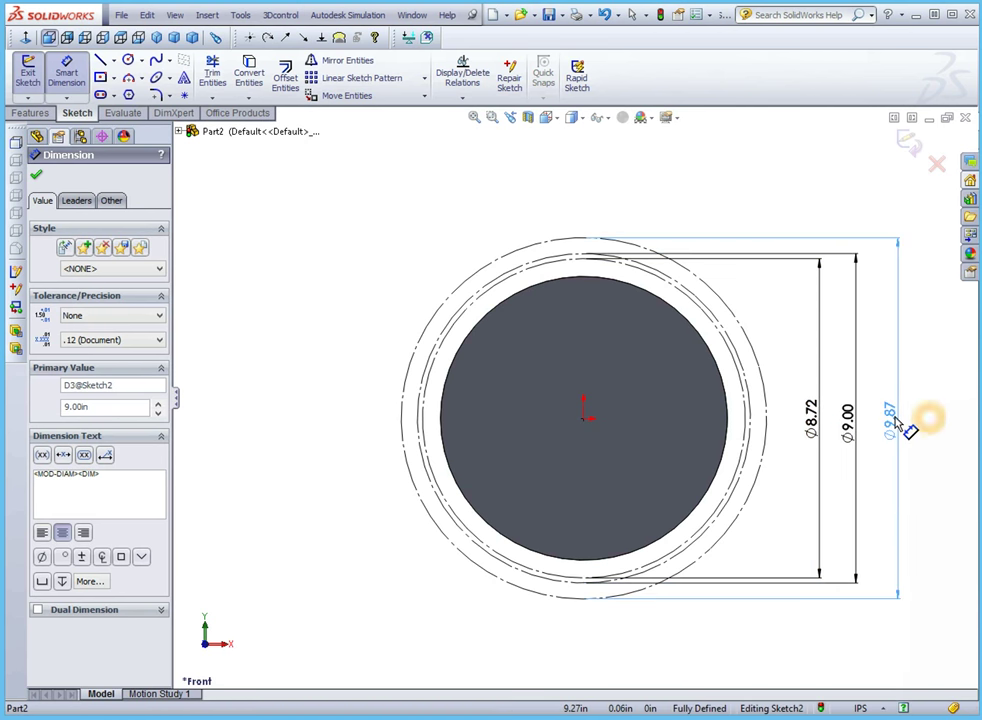
Set the diameter of the 9.87 in construction circle to 10 in.
left_click(896, 421)
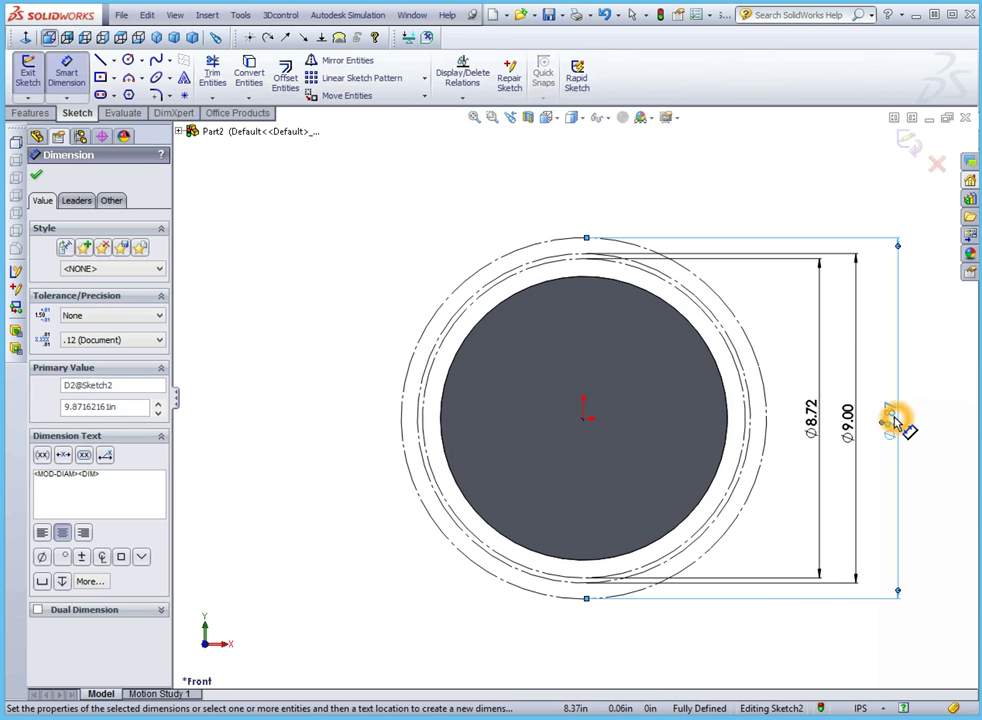
double_click(896, 421)
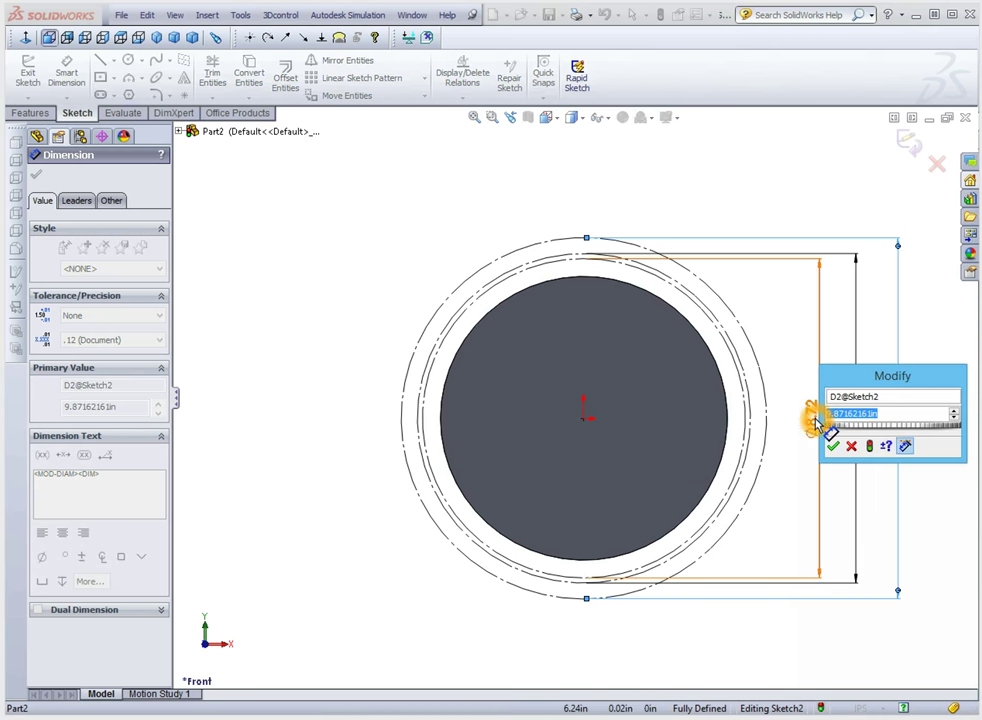
type("10")
key("Return")
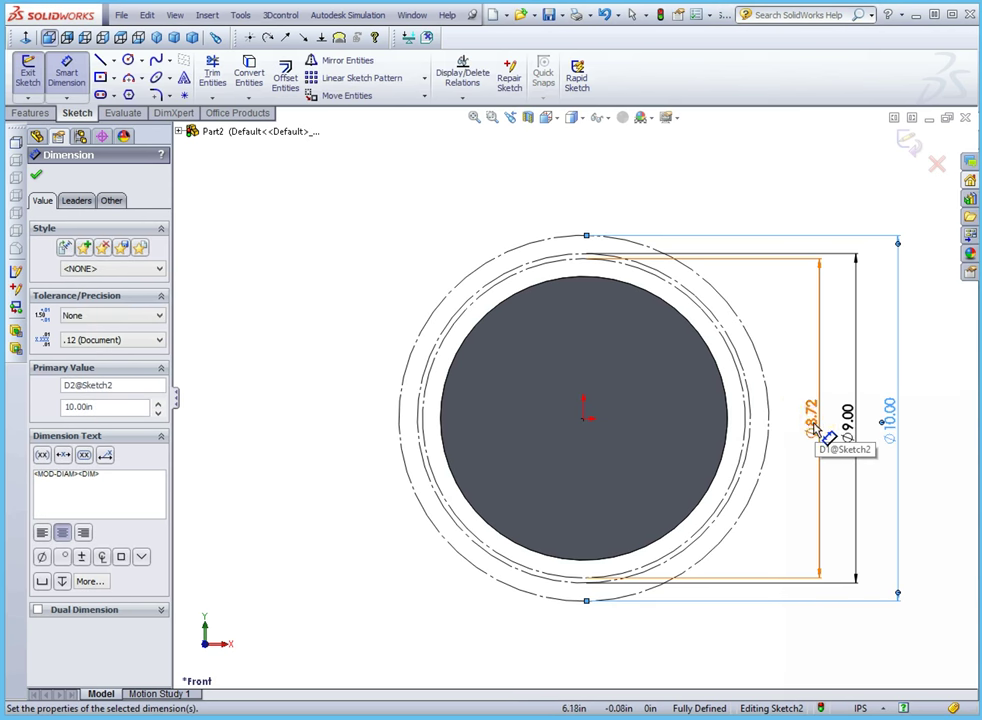
Set the innermost construction circle's diameter to 8.457 in.
left_click(813, 424)
left_click(812, 424)
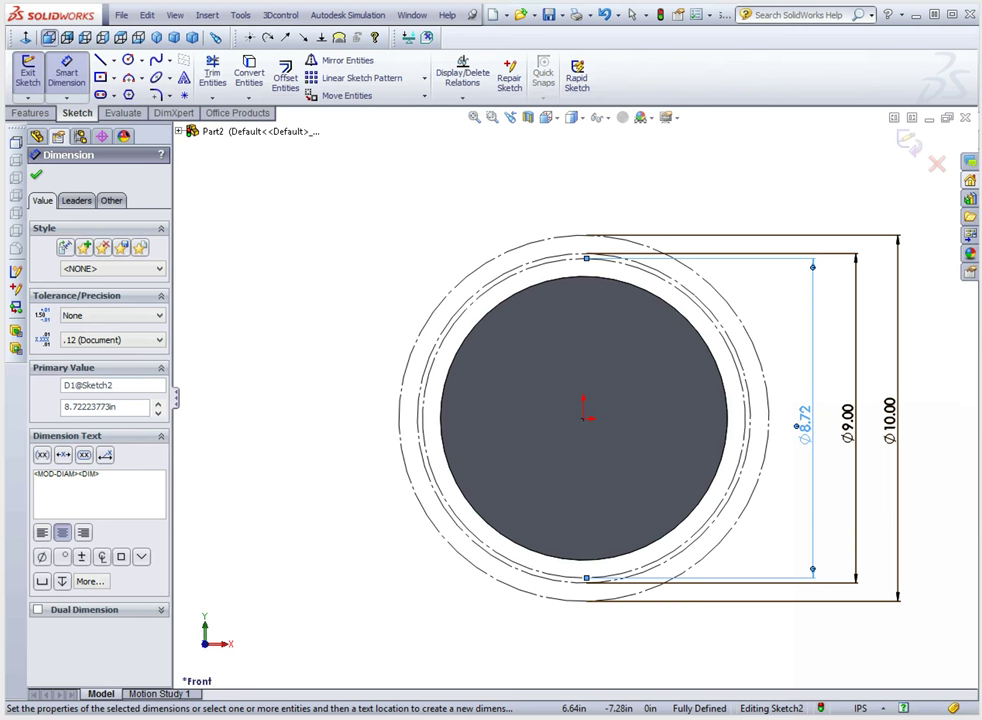
left_click(806, 416)
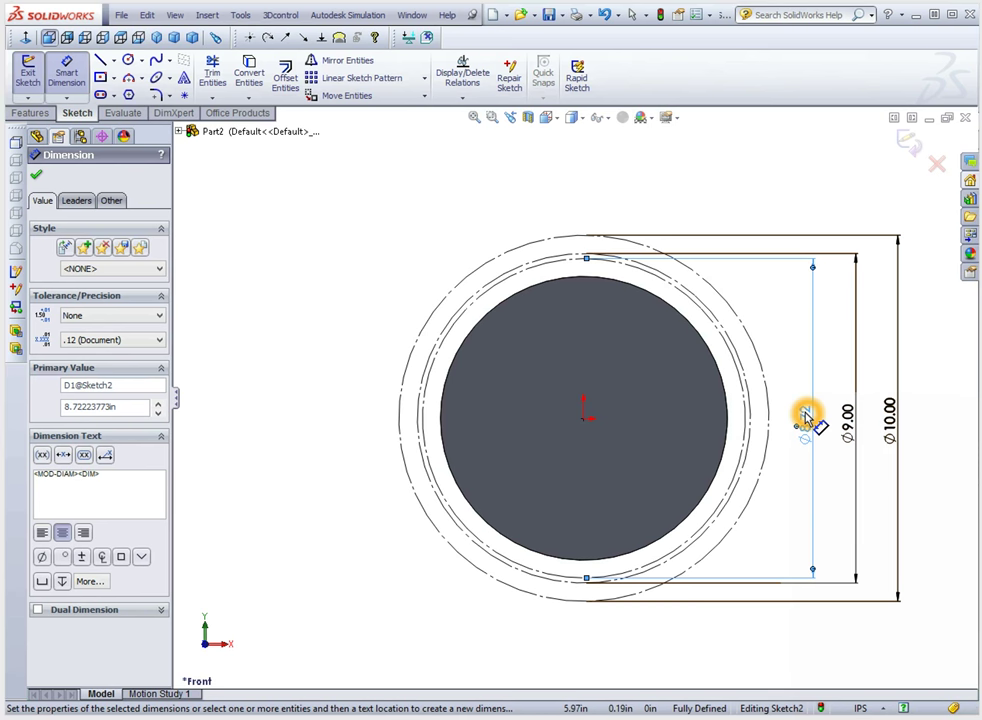
left_click(808, 416)
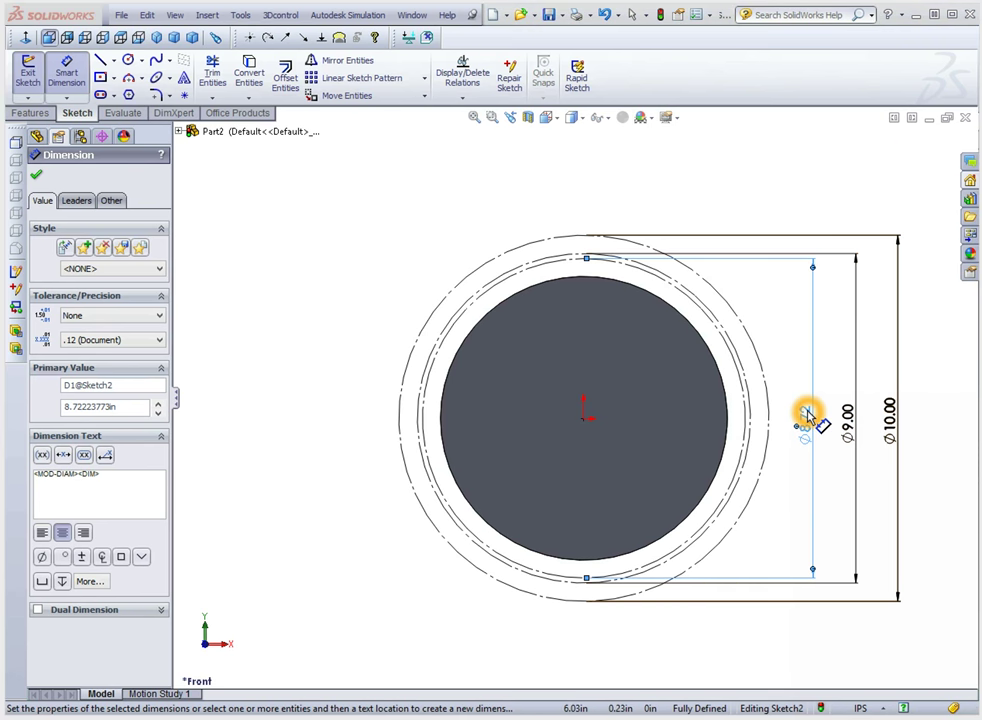
left_click(850, 423)
left_click(811, 419)
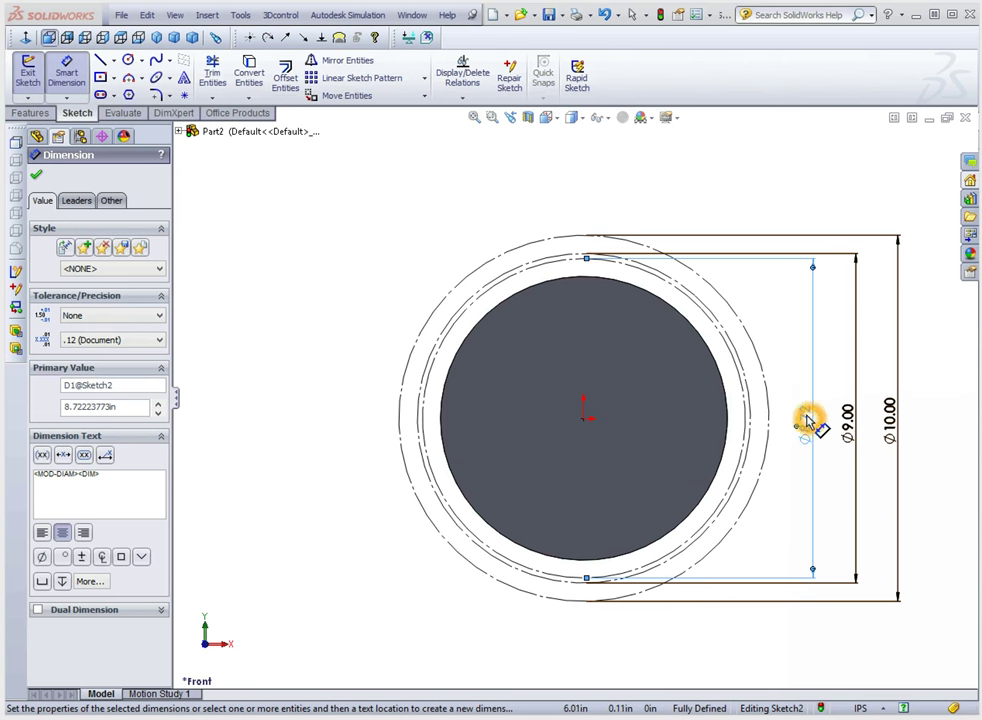
double_click(810, 420)
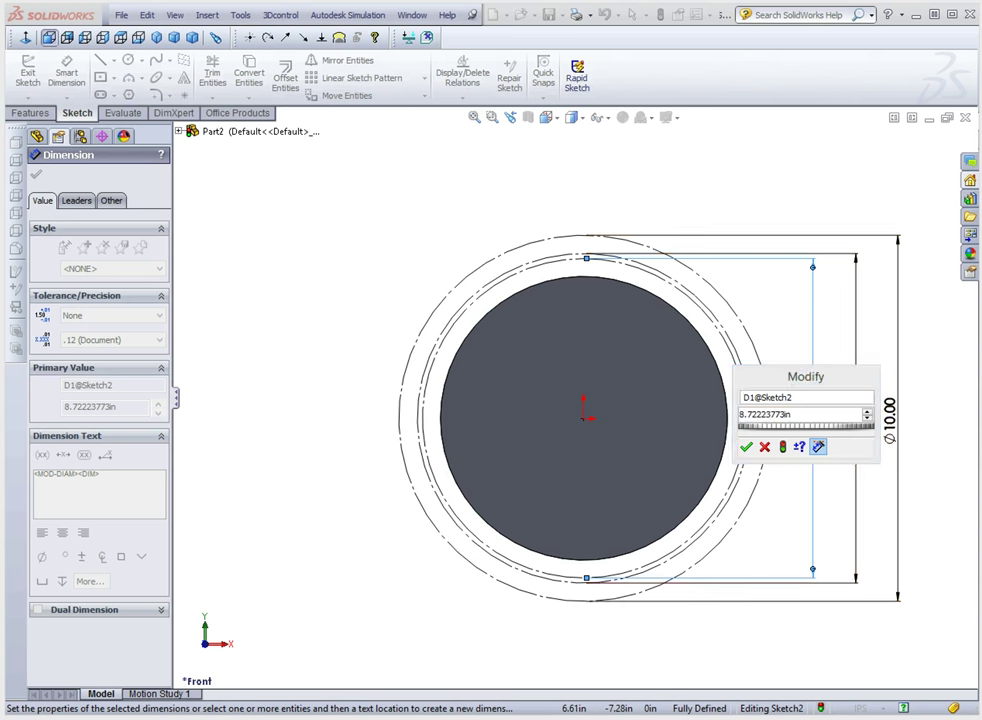
left_click(815, 413)
type("8.457")
key("Return")
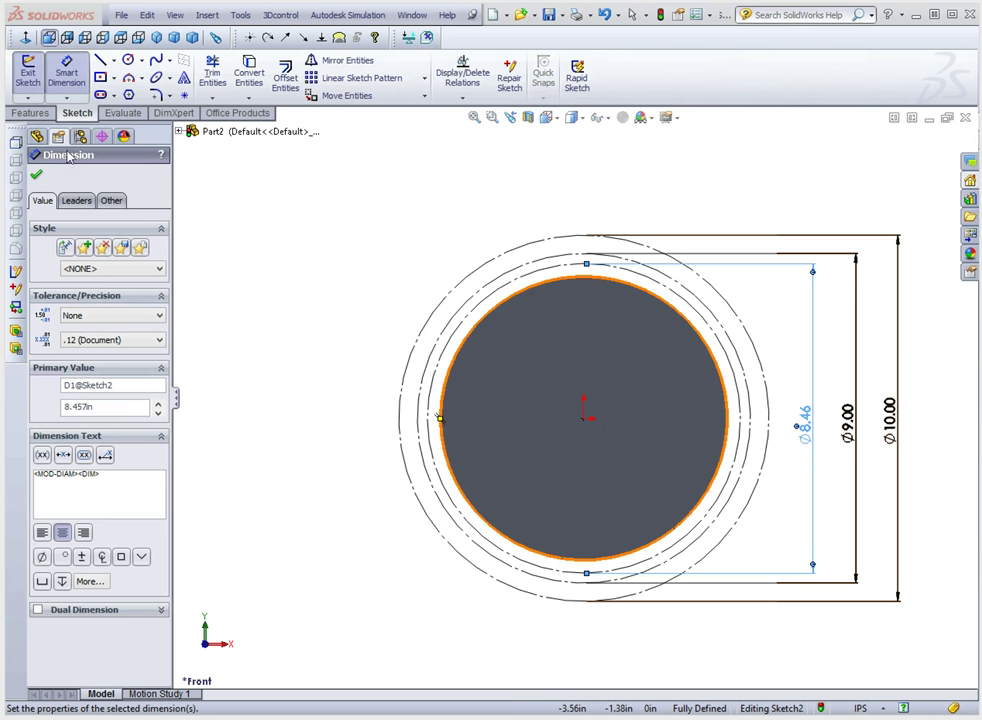
Sketch a centerline about 4.23 in long from the origin up and to the right, ending on the innermost construction circle.
left_click(115, 62)
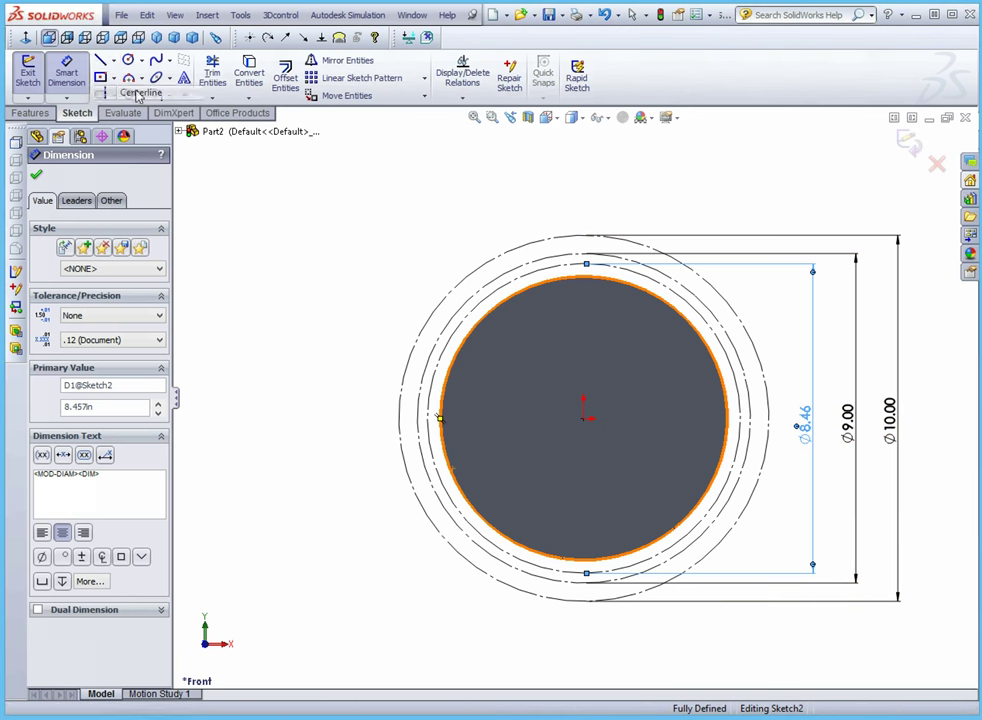
left_click(128, 91)
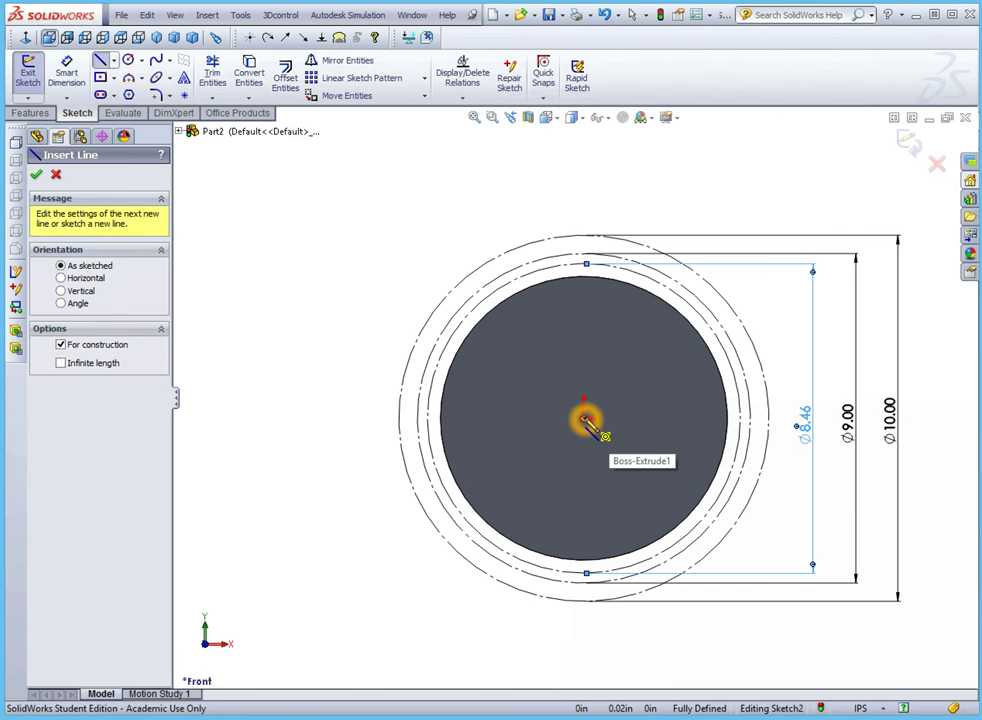
left_click(586, 421)
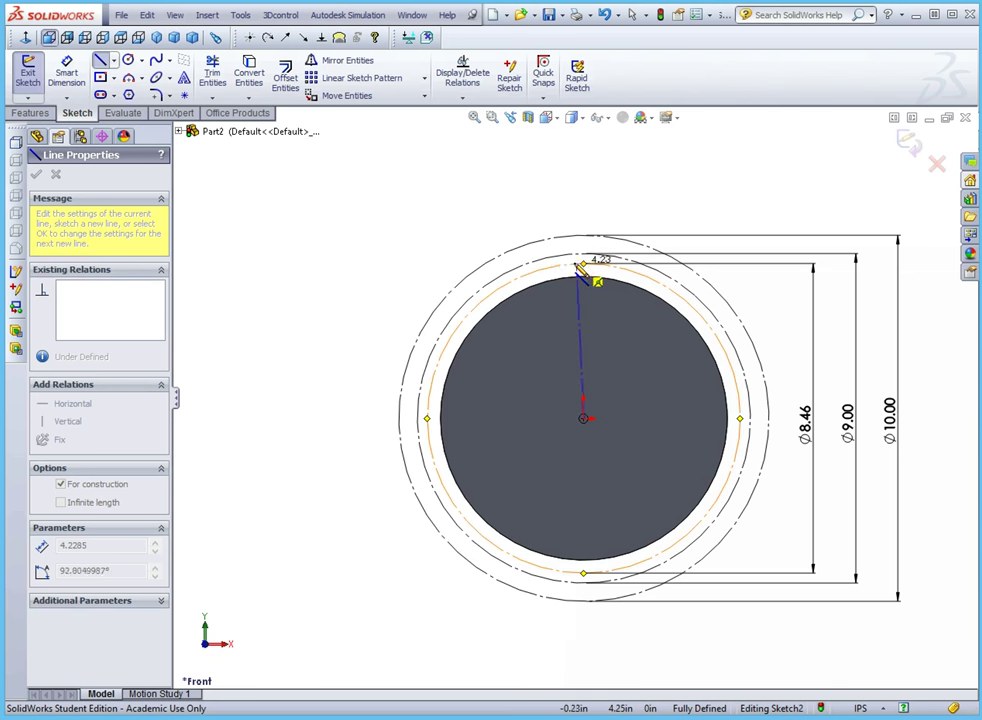
left_click(660, 287)
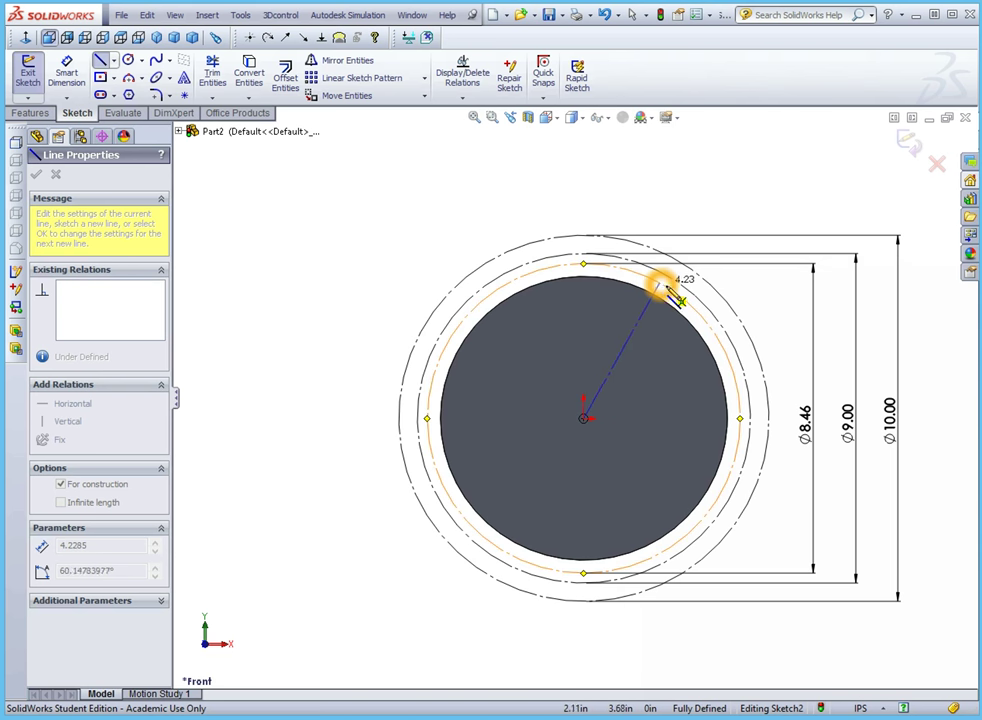
left_click(633, 300)
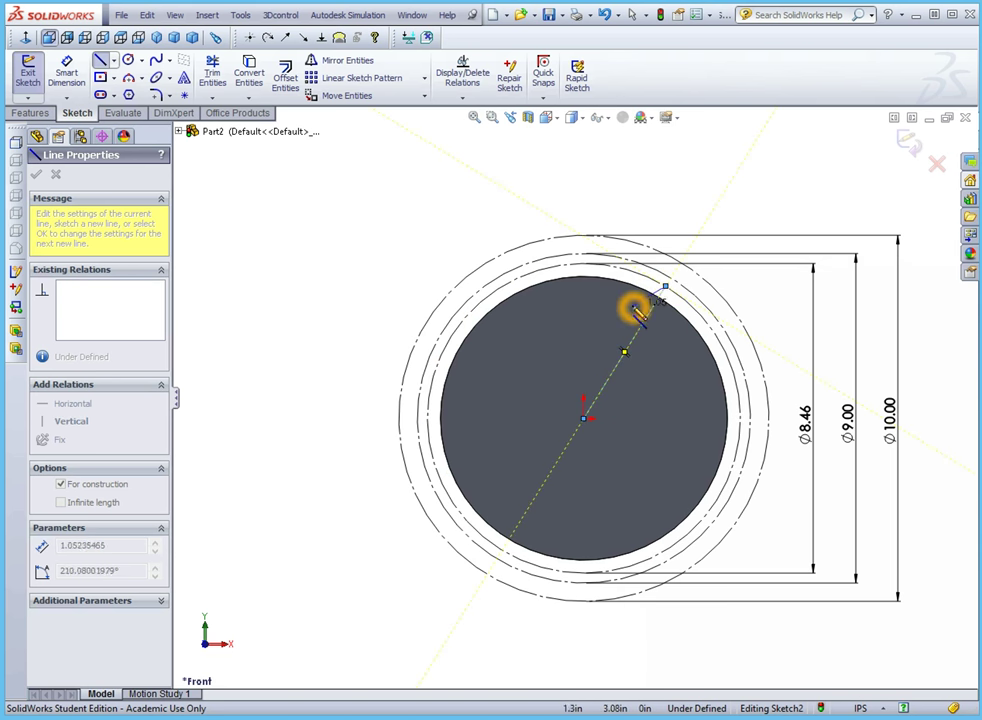
key("Escape")
Sketch a second, steeper centerline from the origin to the innermost construction circle, just counterclockwise of the first one.
left_click(585, 420)
left_click(68, 70)
left_click(100, 60)
left_click(115, 60)
left_click(140, 90)
left_click(585, 417)
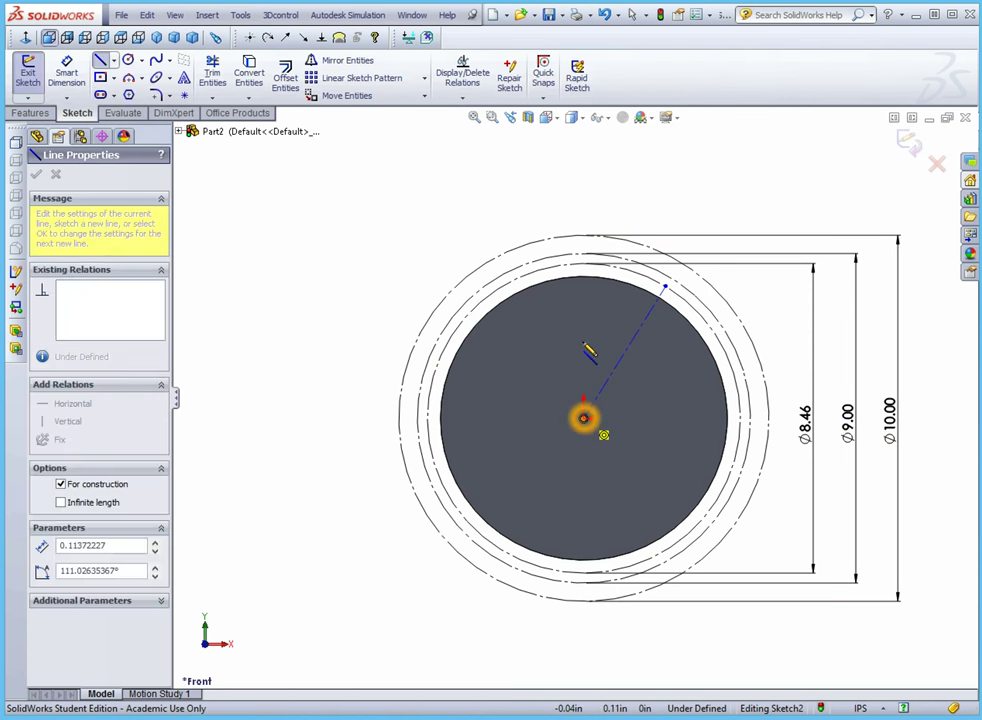
left_click(641, 274)
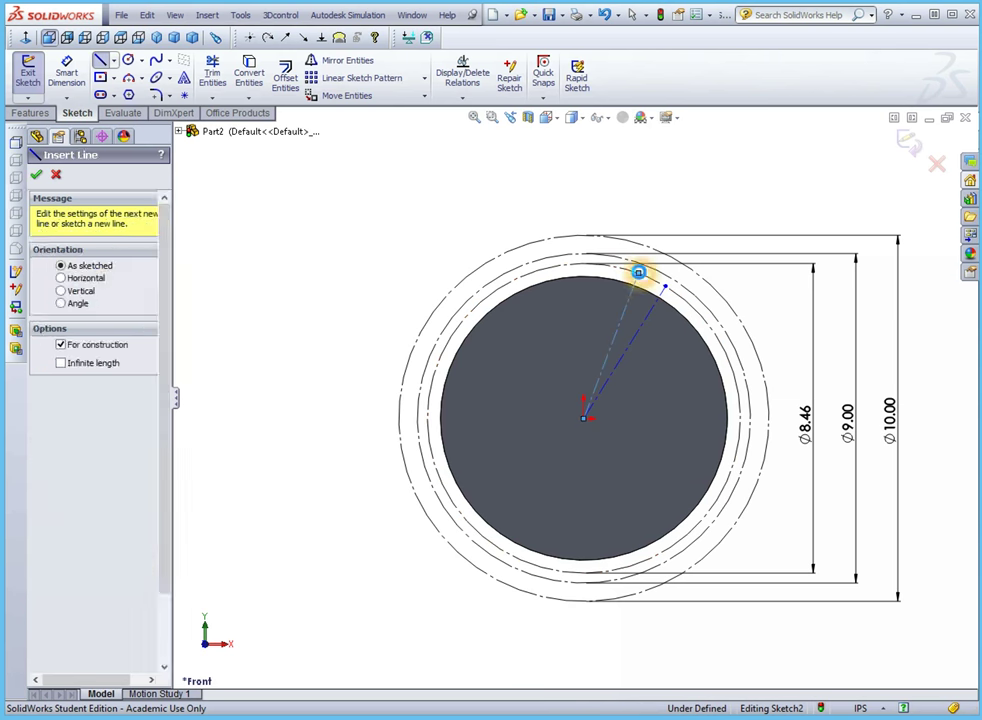
key("Escape")
Sketch a third centerline from the origin to the innermost construction circle, slightly right of vertical.
left_click(123, 63)
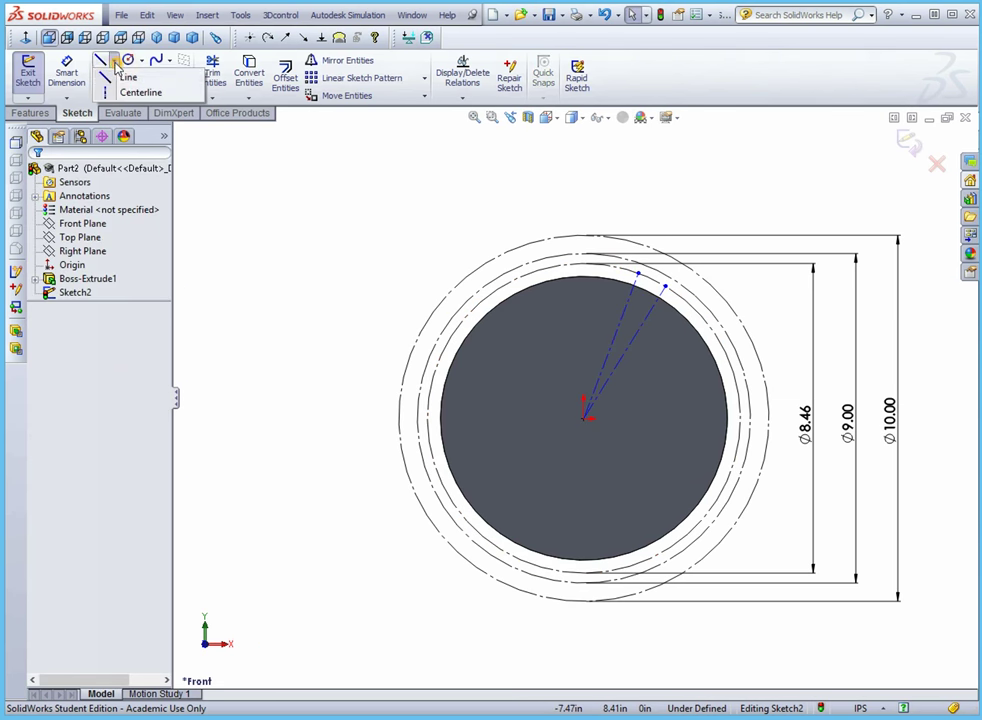
left_click(140, 93)
left_click(587, 416)
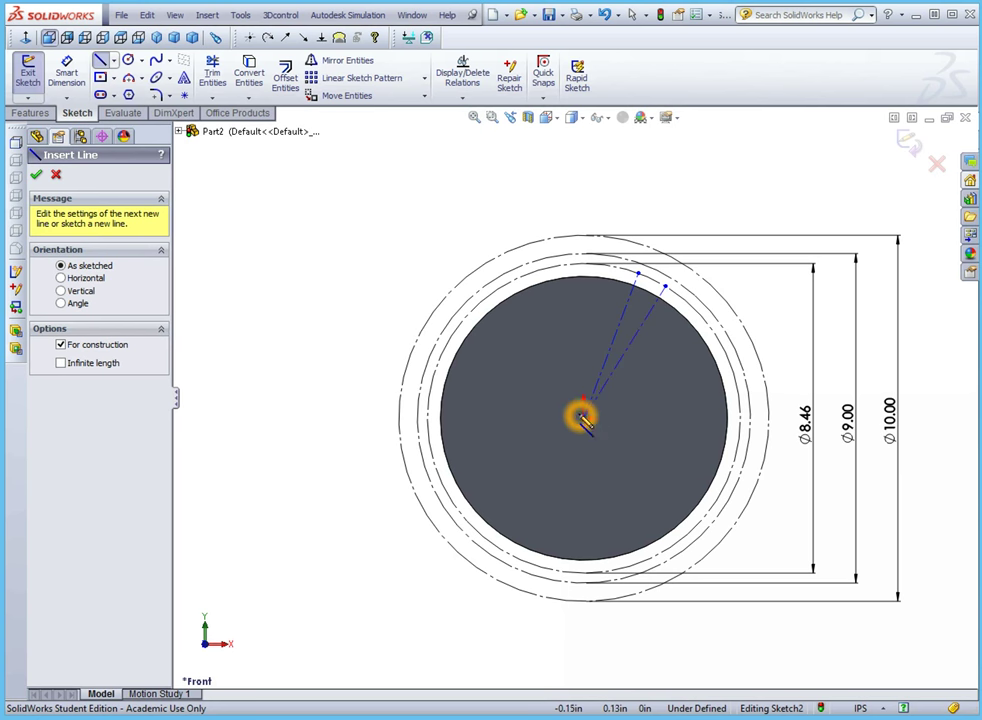
left_click(606, 266)
Sketch two more centerlines from the origin to the innermost construction circle, at about 95° and 107°.
left_click(585, 418)
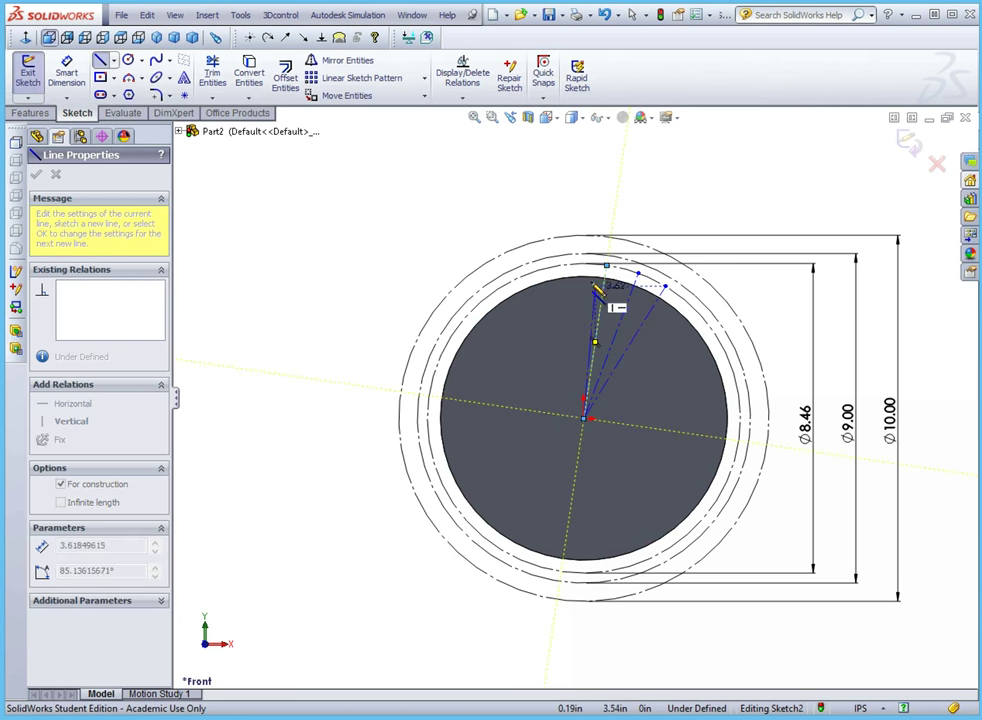
left_click(572, 266)
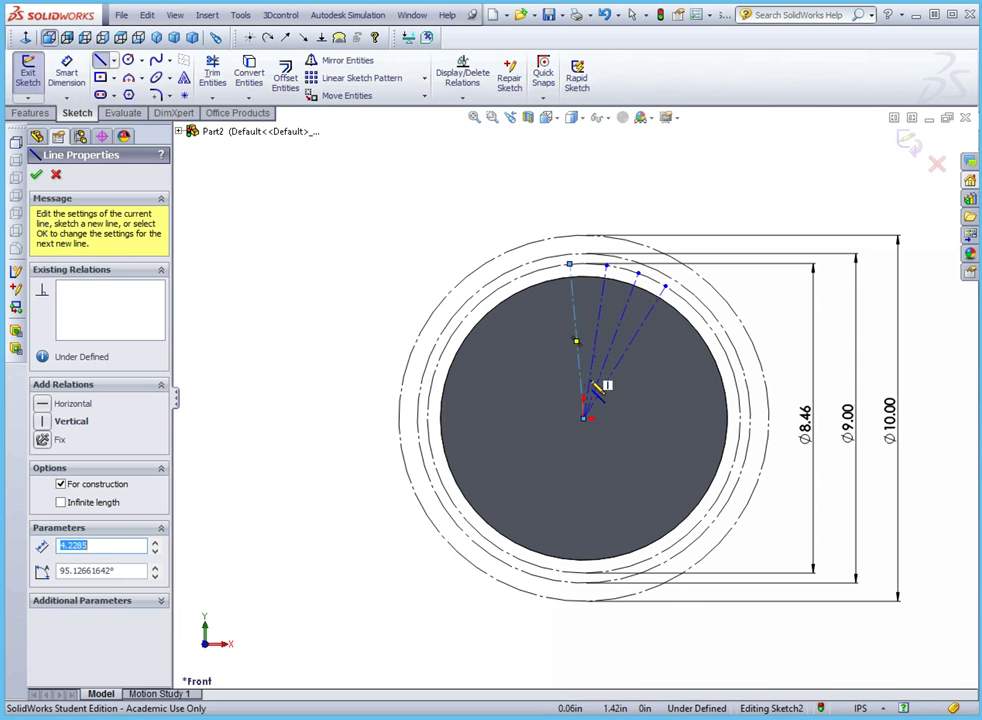
left_click(585, 418)
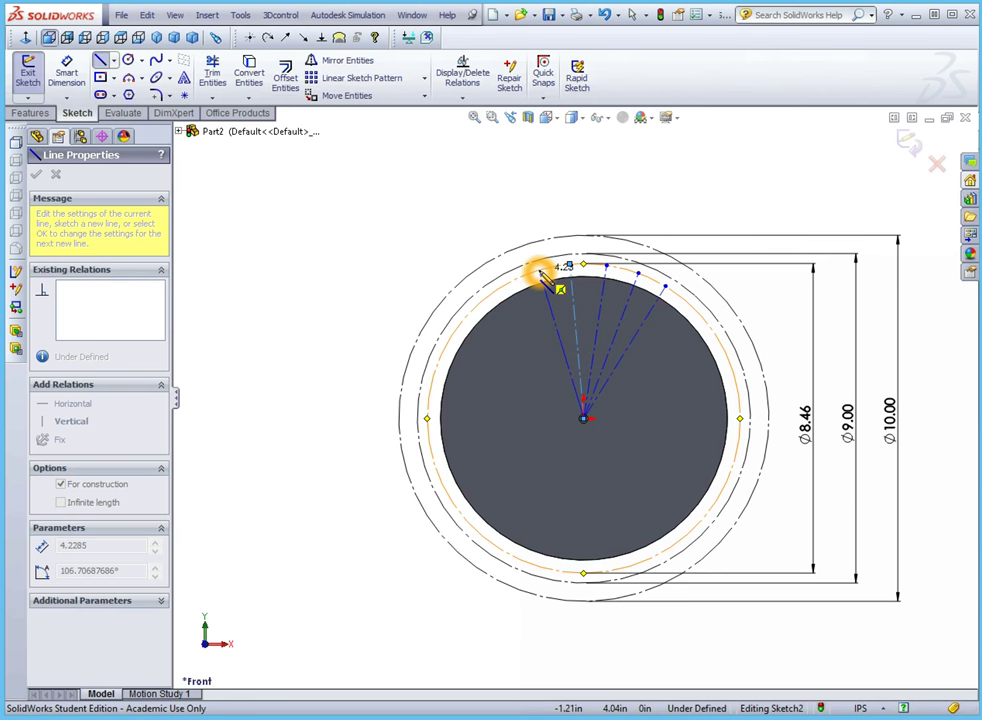
left_click(540, 272)
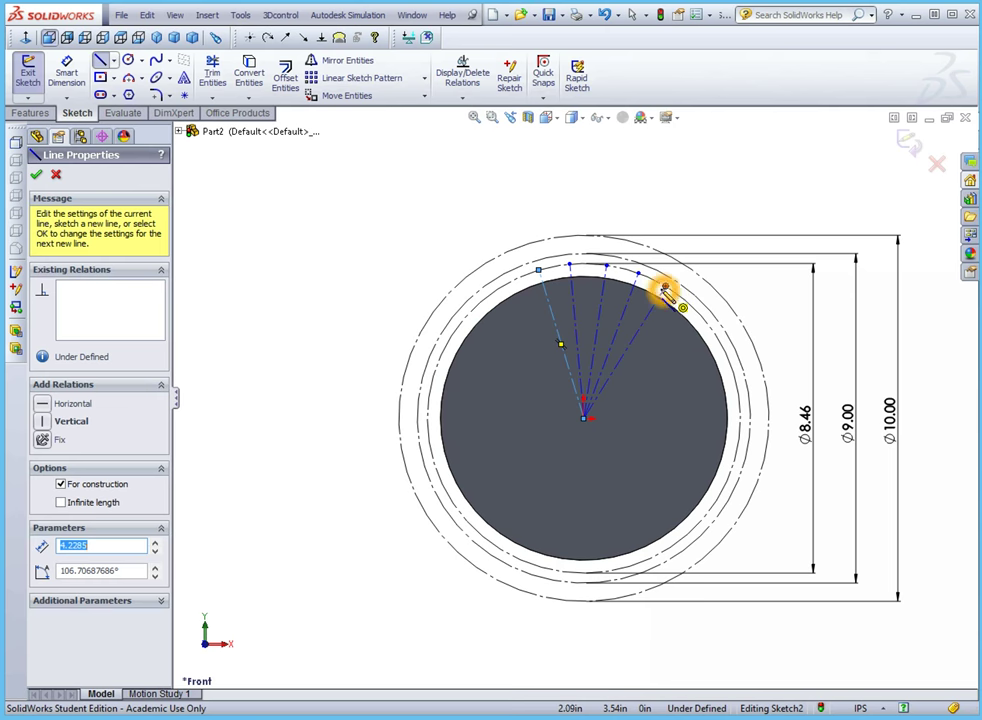
Connect the outer ends of the five radial centerlines with four chord centerlines along the innermost construction circle.
scroll(605, 268, "up", 5)
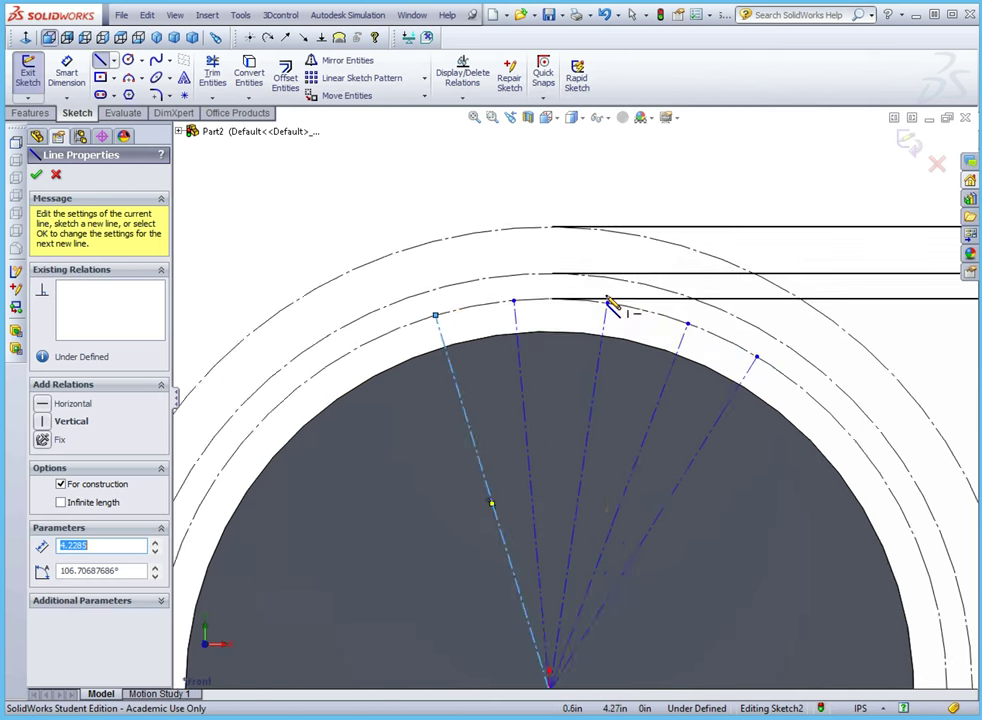
scroll(718, 357, "up", 2)
left_click(699, 353)
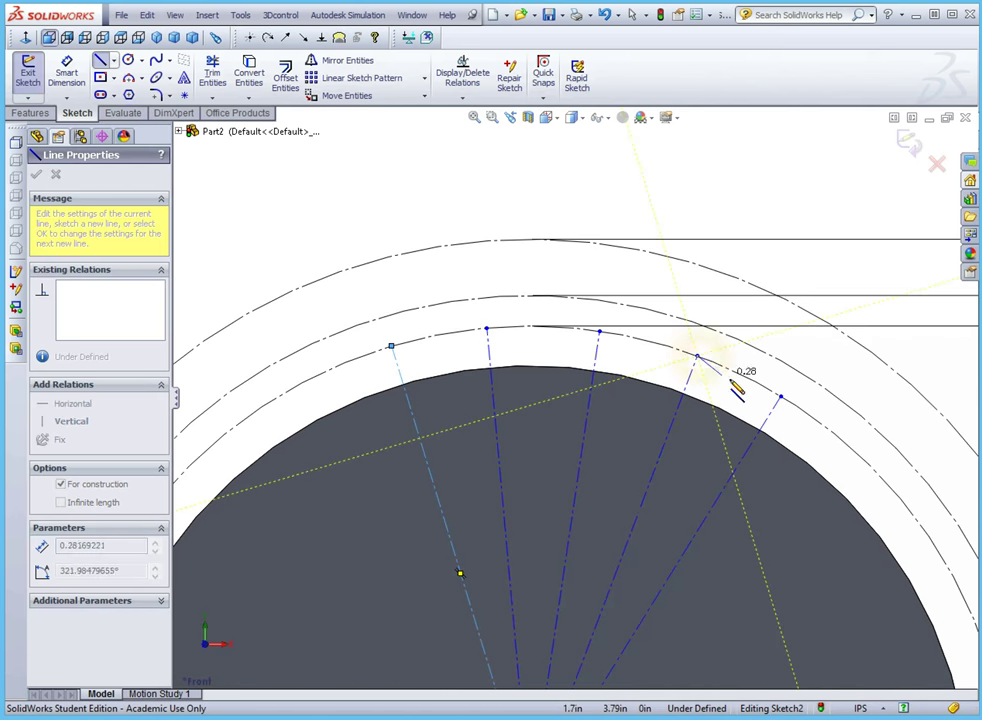
left_click(780, 398)
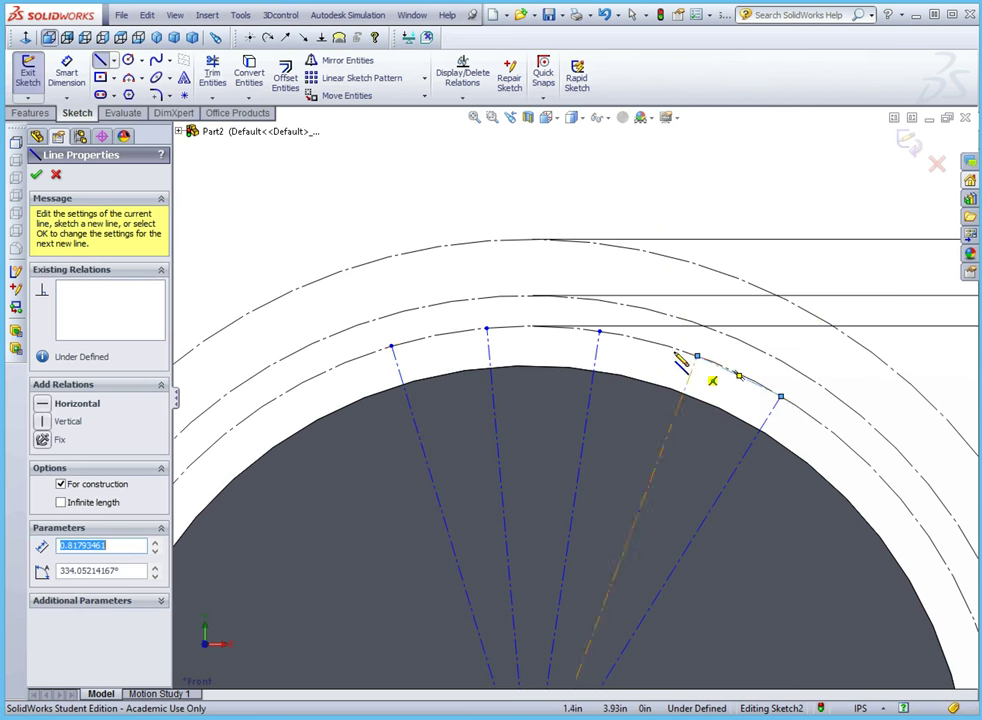
left_click(601, 332)
left_click(698, 356)
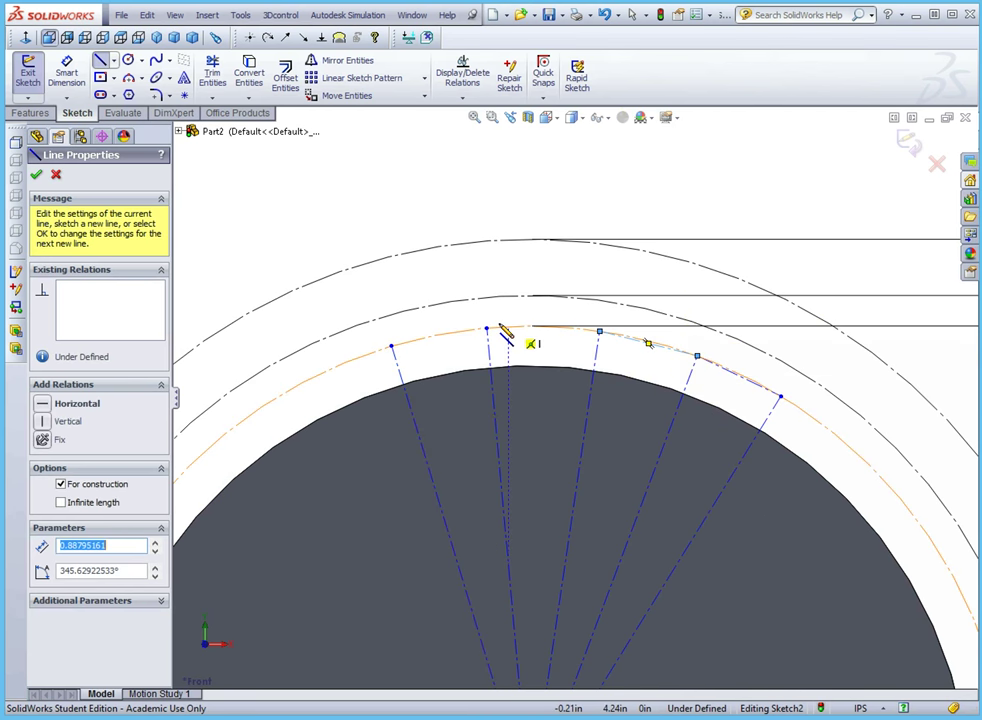
left_click(487, 328)
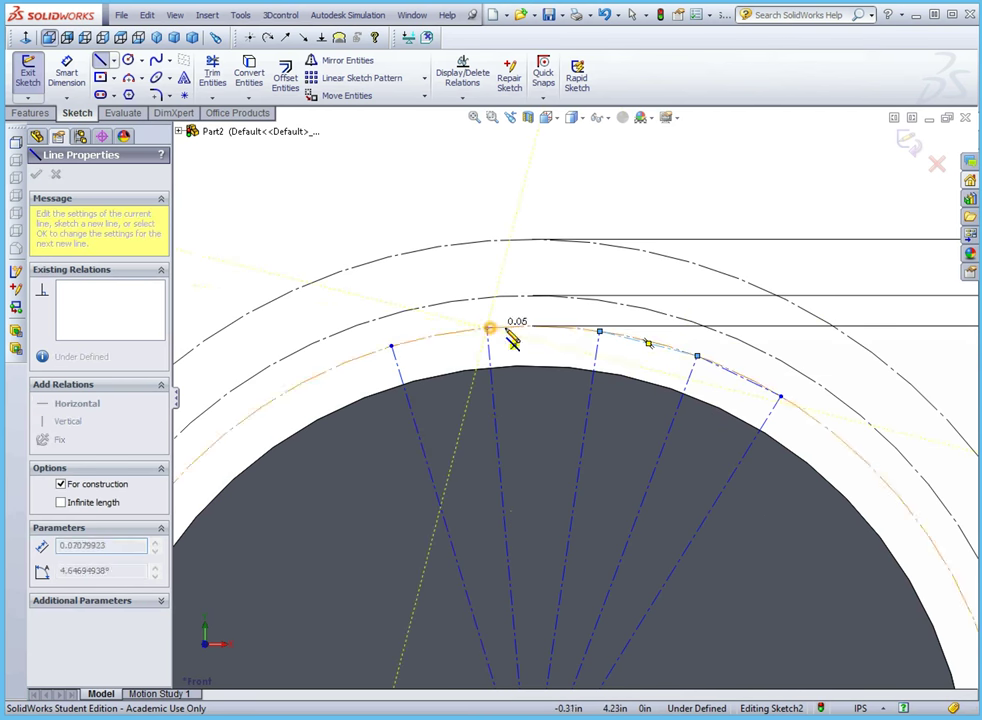
left_click(599, 332)
left_click(393, 347)
left_click(487, 328)
key("Escape")
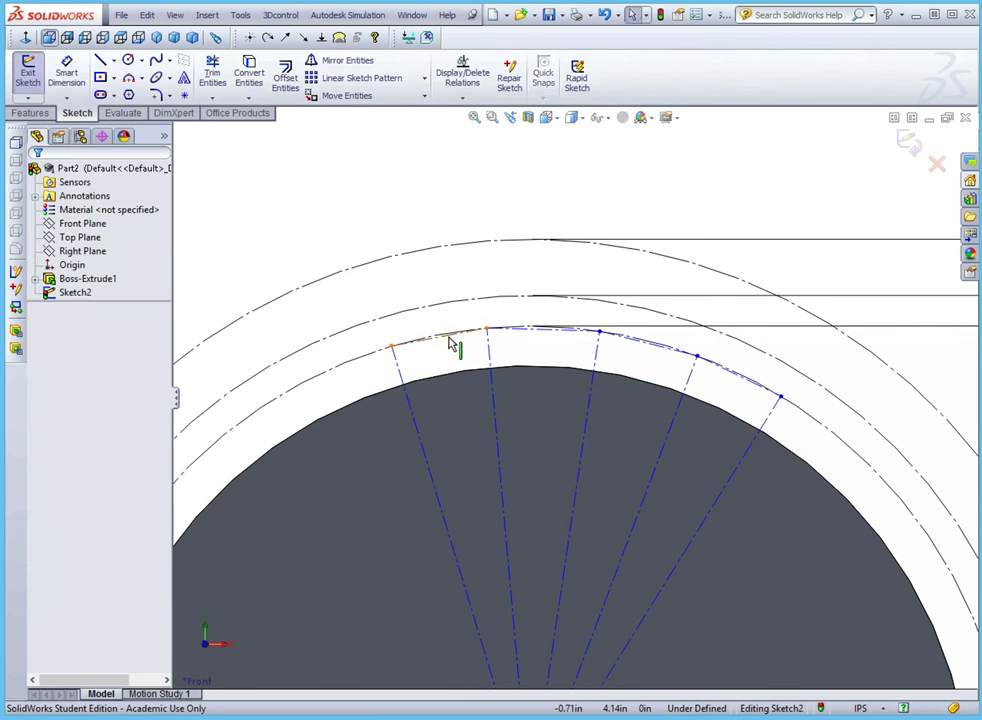
Apply an Equal relation to the four chord centerlines.
left_click(449, 337)
left_click(537, 330, "ctrl")
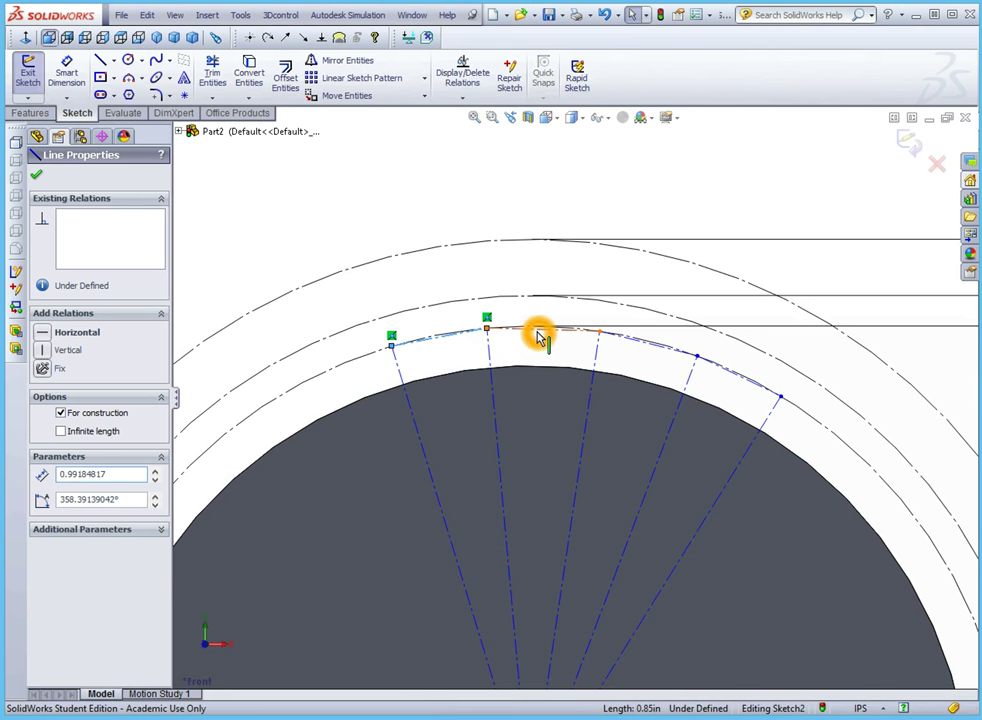
left_click(651, 350, "ctrl")
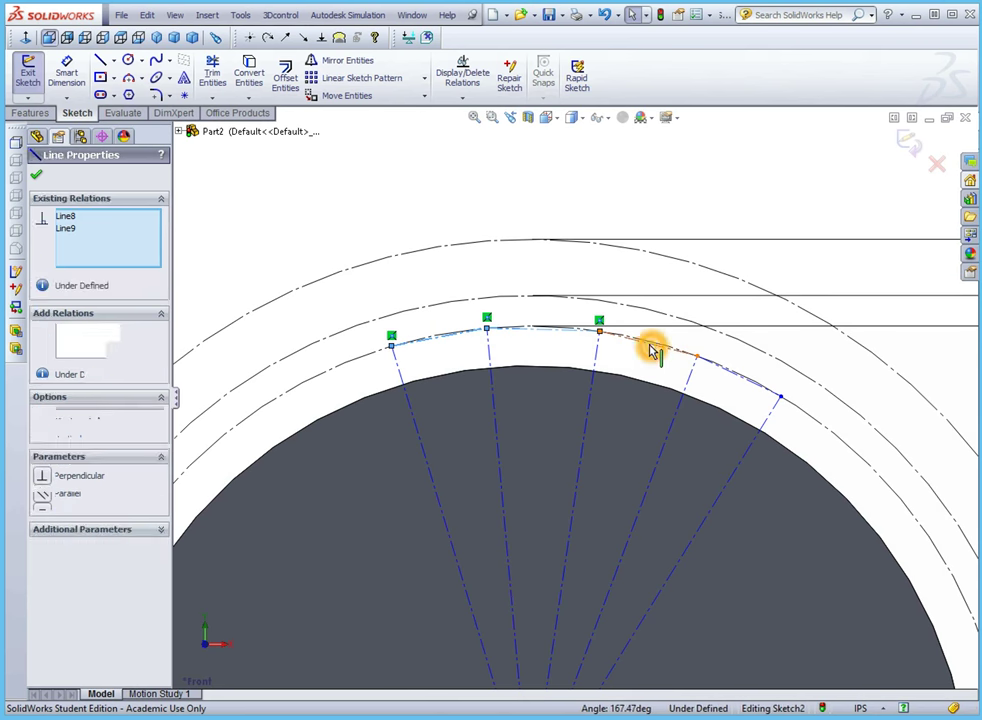
left_click(721, 373, "ctrl")
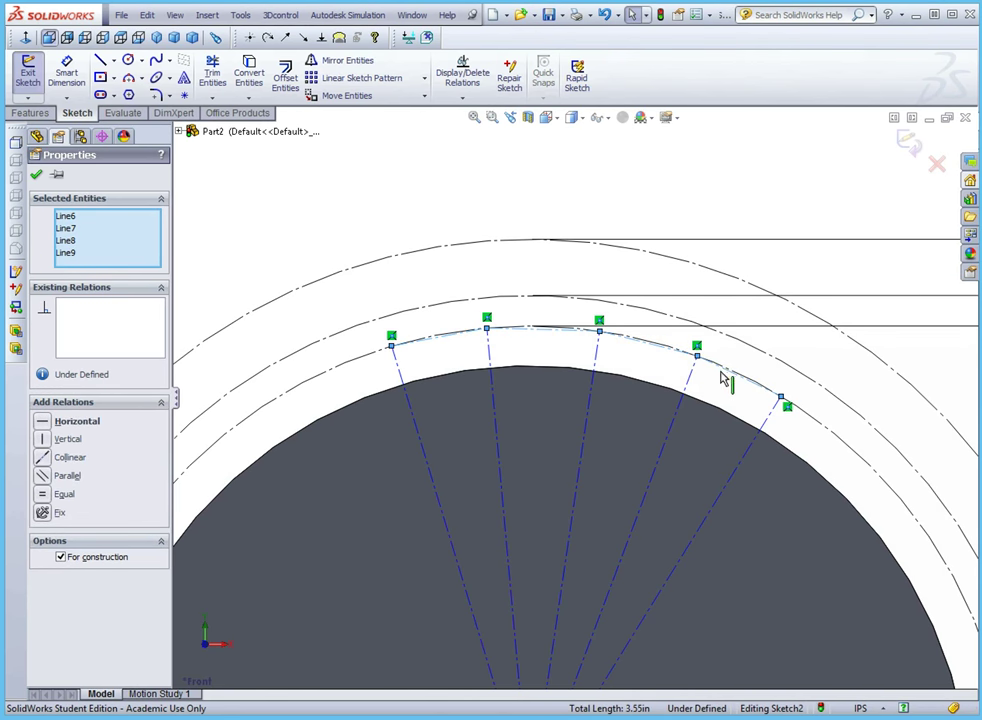
left_click(44, 497)
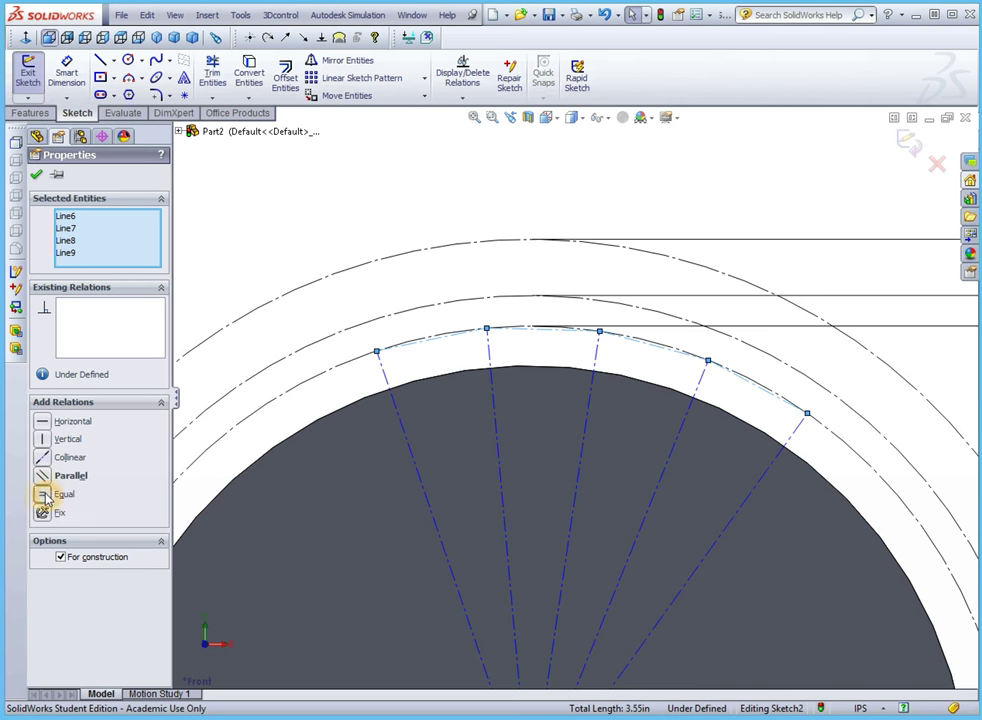
Move the outer end of the most counterclockwise radial centerline along the innermost construction circle to about X -1.77 in, Y 3.84 in.
left_click(807, 412)
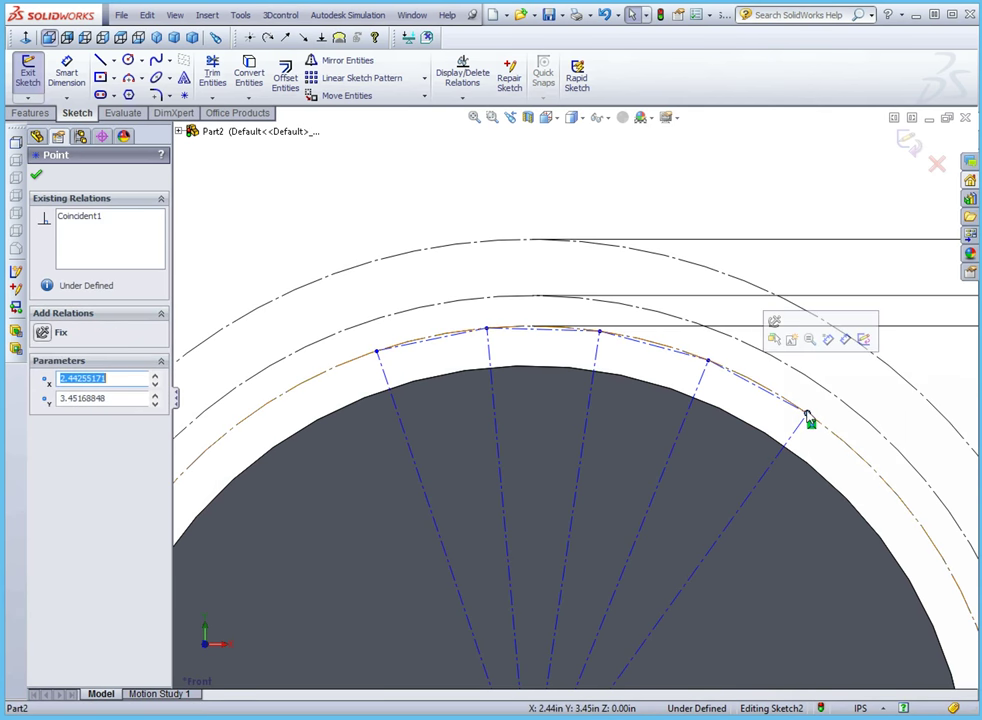
left_click(809, 417)
left_click(802, 410)
left_click(809, 416)
left_click(811, 410)
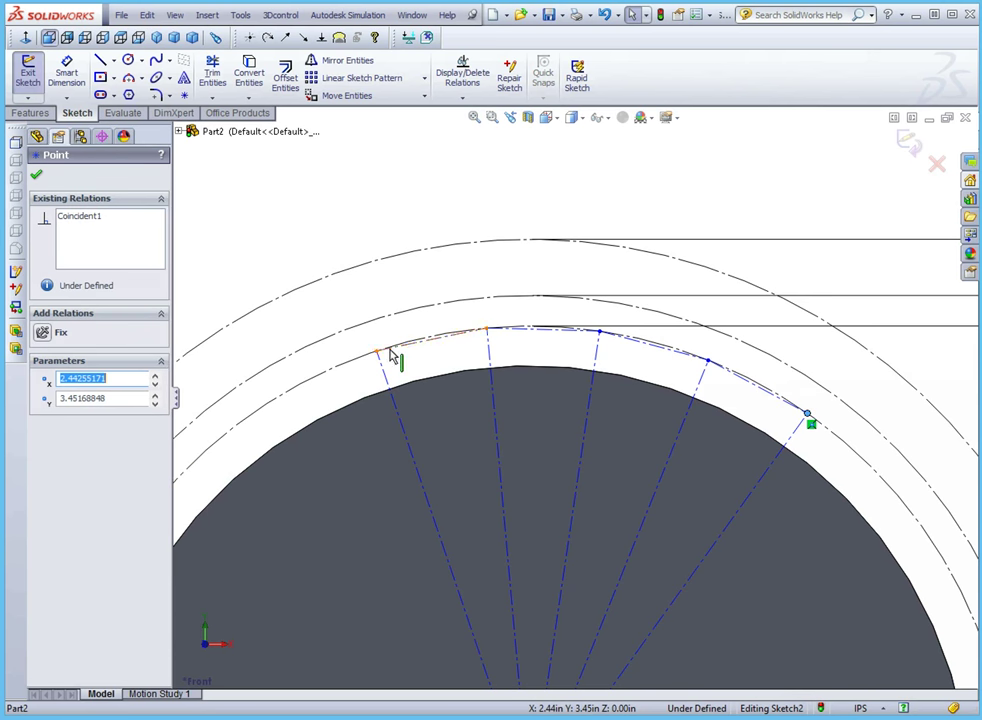
mouse_move(377, 355)
left_mouse_down()
mouse_move(320, 397)
mouse_move(506, 399)
mouse_move(368, 403)
mouse_move(498, 395)
mouse_move(463, 392)
mouse_move(305, 425)
mouse_move(511, 401)
mouse_move(366, 408)
mouse_move(322, 422)
mouse_move(469, 386)
mouse_move(322, 408)
mouse_move(437, 393)
mouse_move(324, 401)
mouse_move(338, 390)
left_mouse_up()
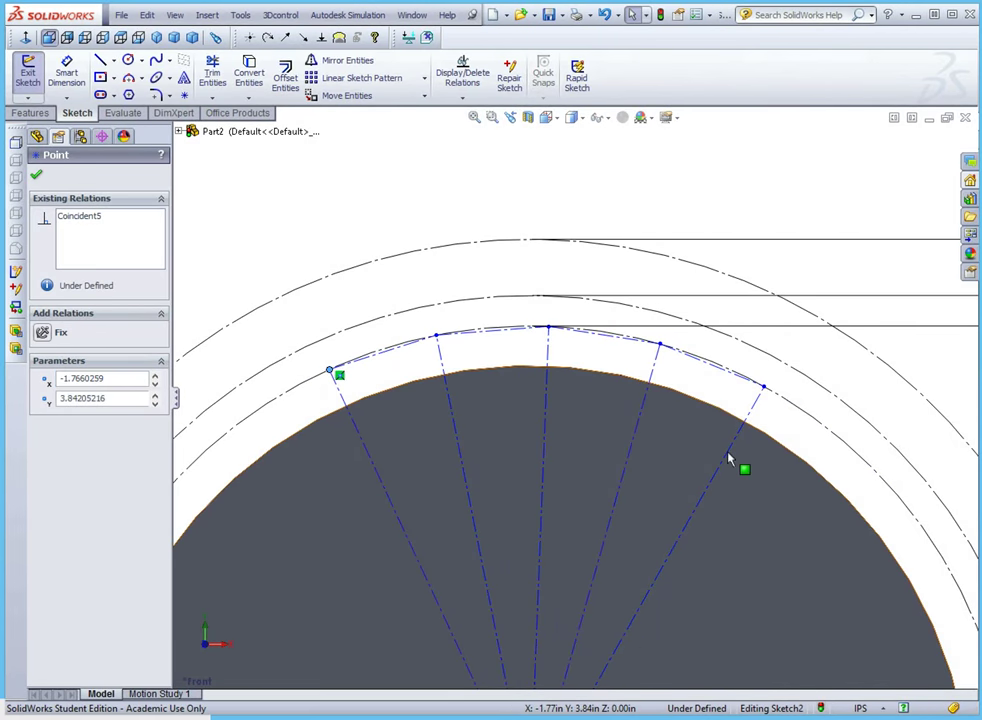
Sketch a sixth radial centerline at about 128° ending on the innermost construction circle, with a chord centerline joining its end to the adjacent radial's end.
left_click(114, 61)
left_click(136, 90)
scroll(580, 400, "up", 2)
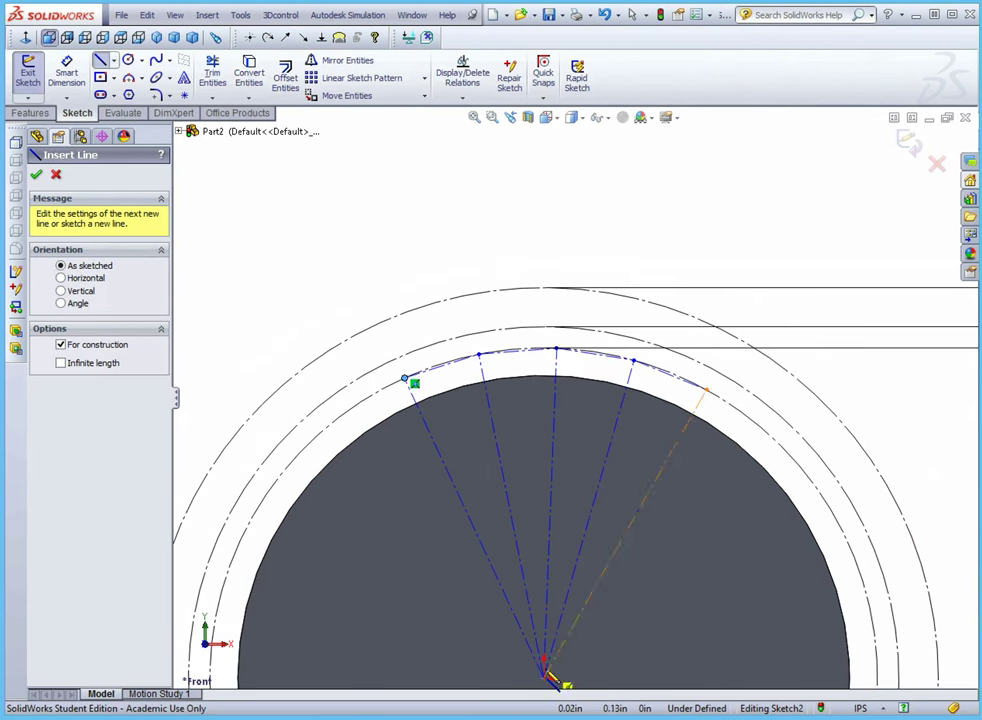
left_click_drag(543, 680, 339, 416)
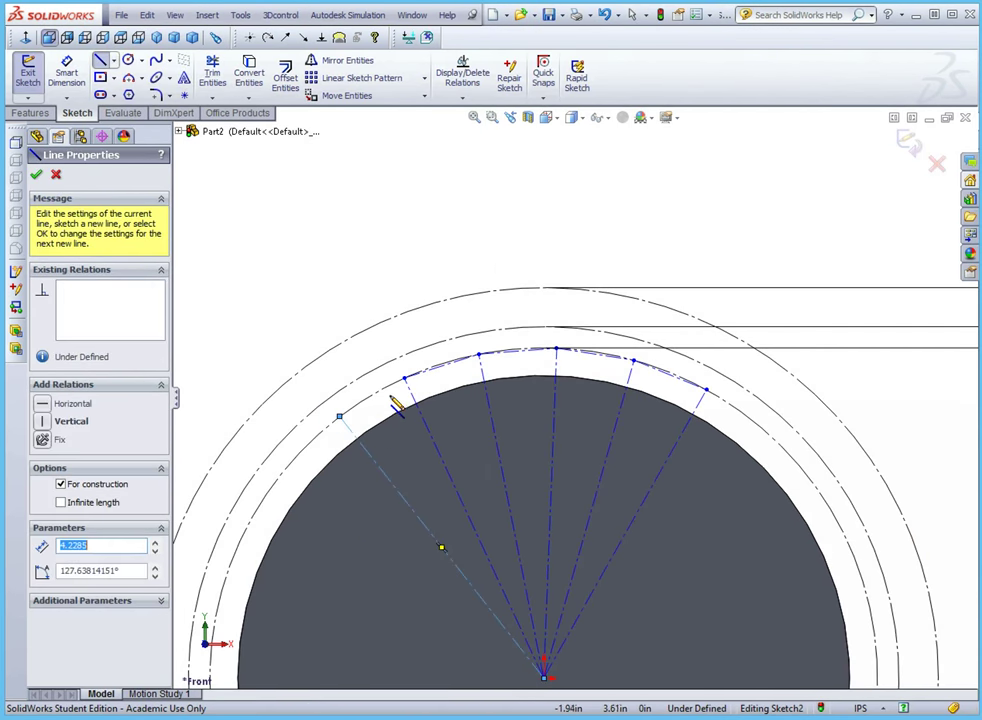
left_click(339, 416)
double_click(402, 381)
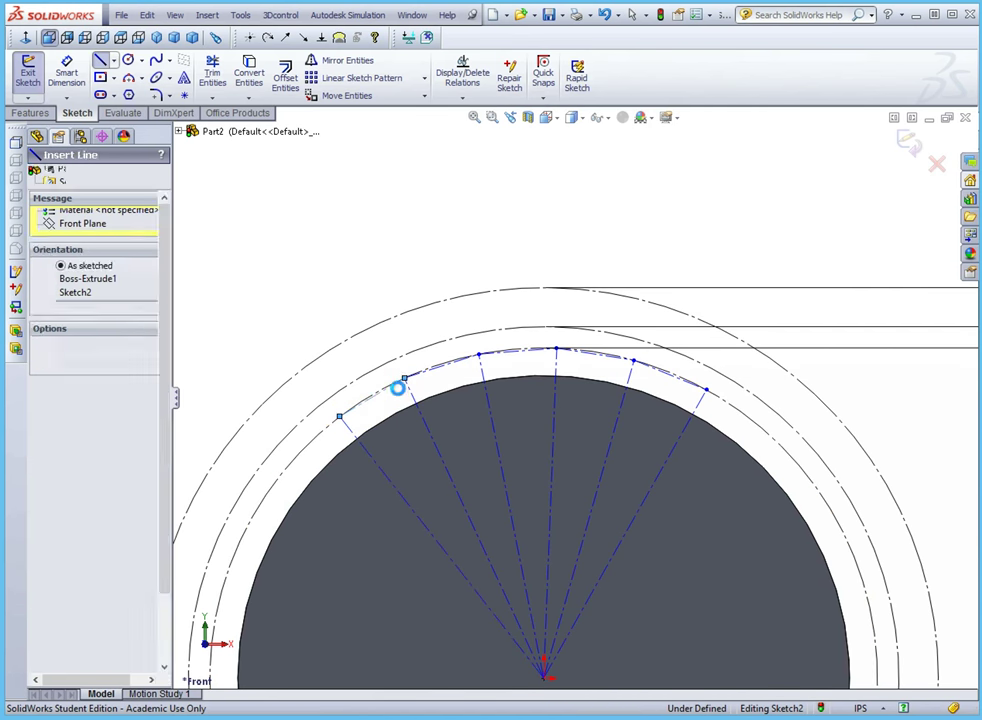
key("Escape")
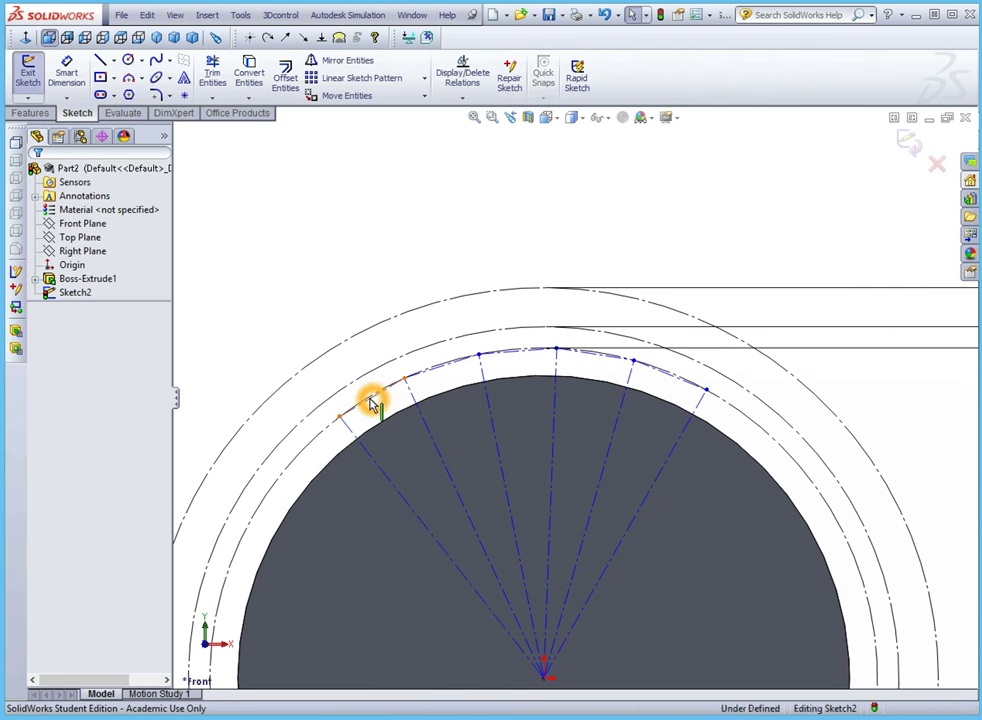
Make the new chord centerline equal in length to the adjacent chord.
left_click(374, 400)
left_click(434, 377, "ctrl")
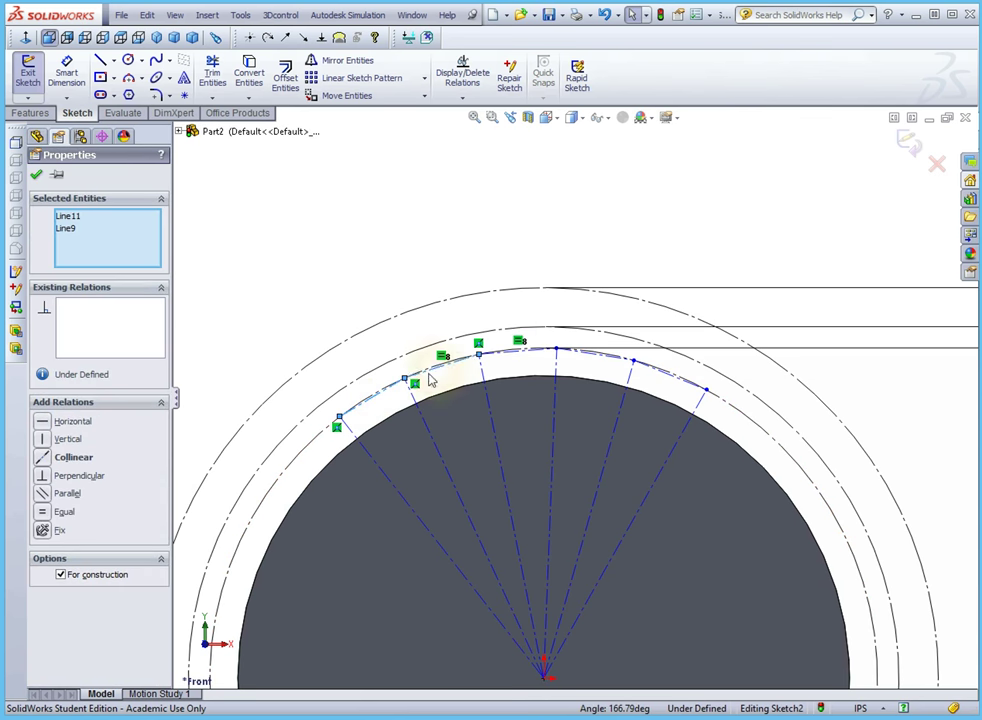
left_click(42, 512)
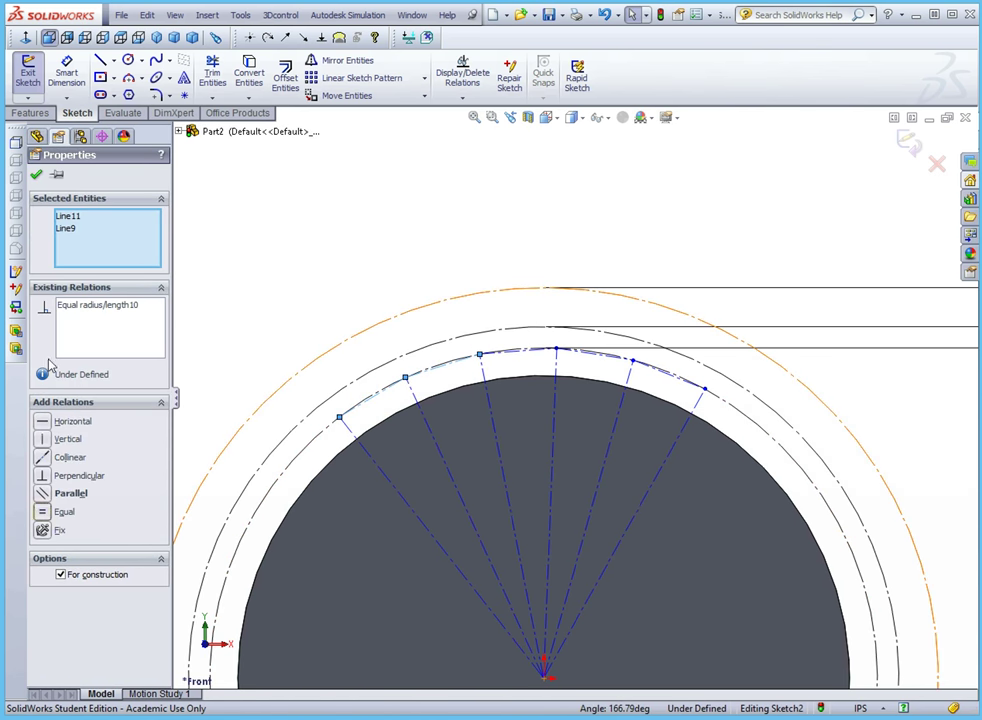
left_click(37, 177)
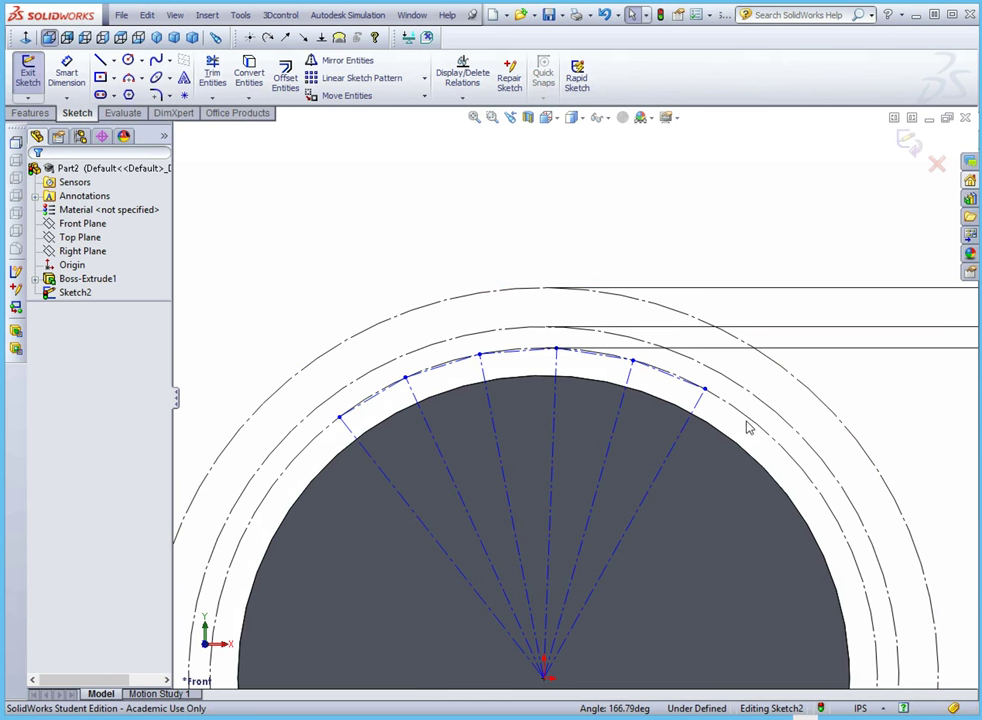
left_click(707, 392)
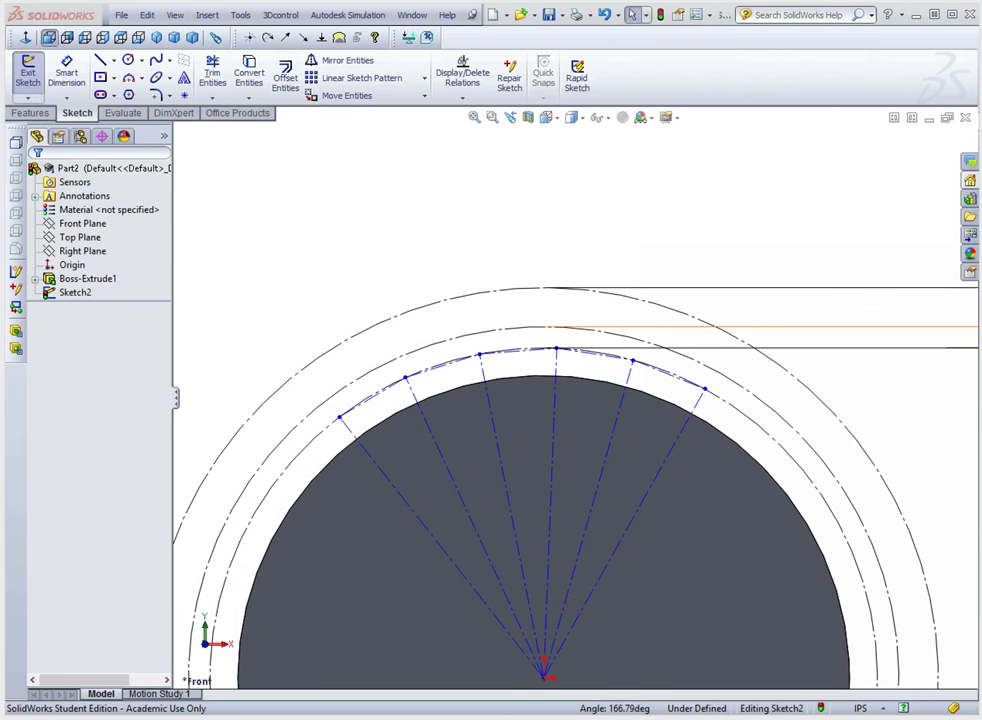
left_click(674, 296)
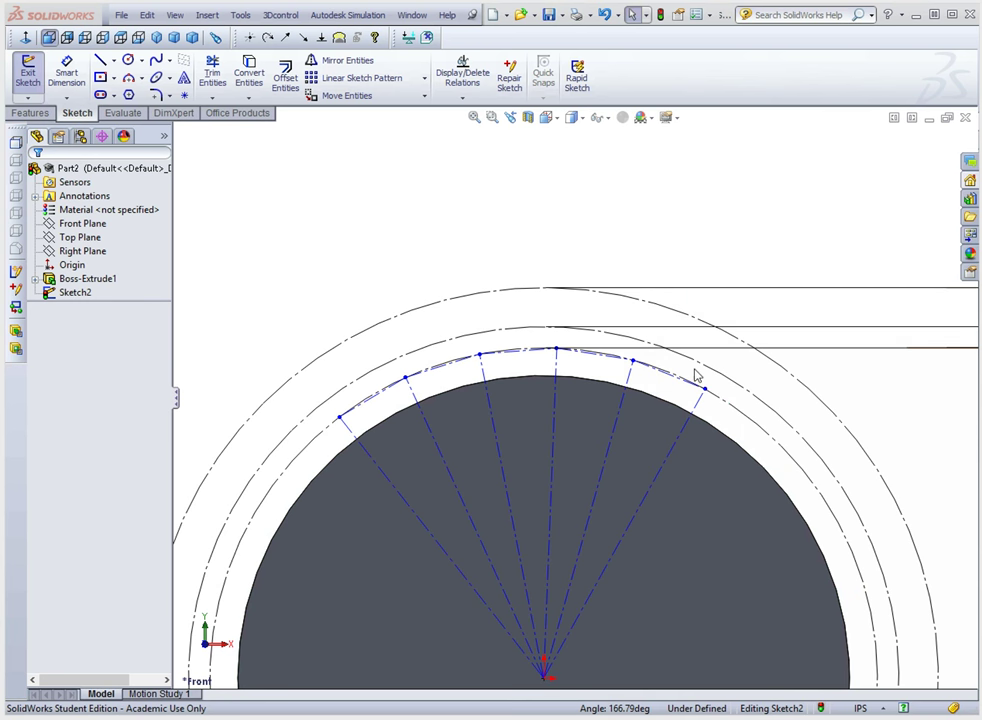
Sketch outward centerlines from the second and third radial ends, counted counterclockwise, about 2.27 in long at 7° and 2.40 in at 12°.
left_click(112, 60)
left_click(138, 92)
left_click(632, 359)
left_click(811, 339)
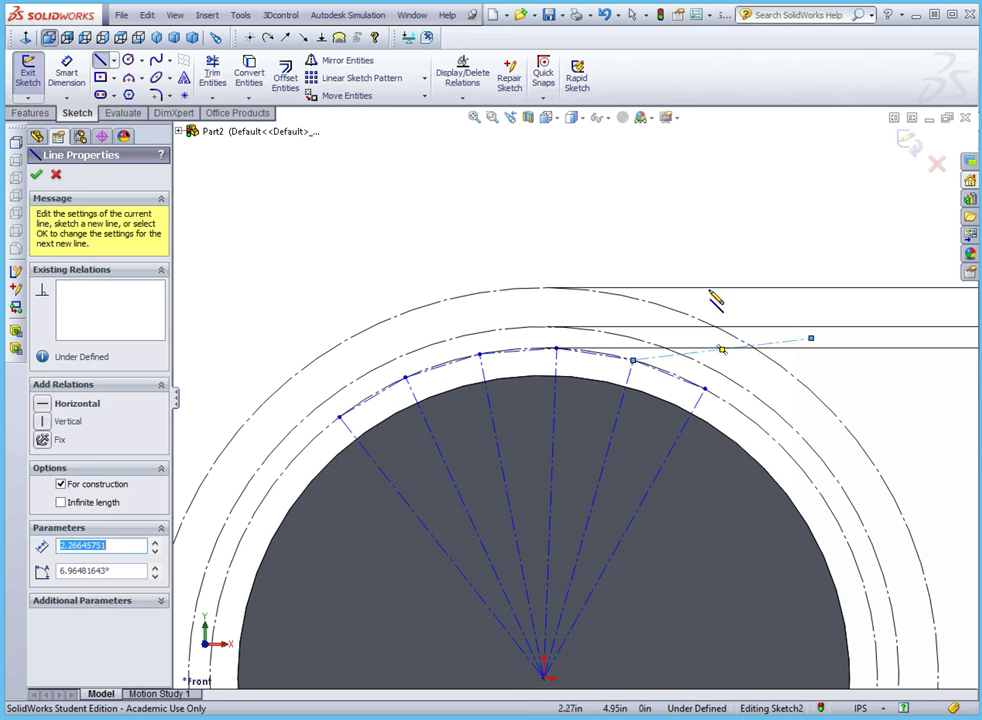
left_click(558, 349)
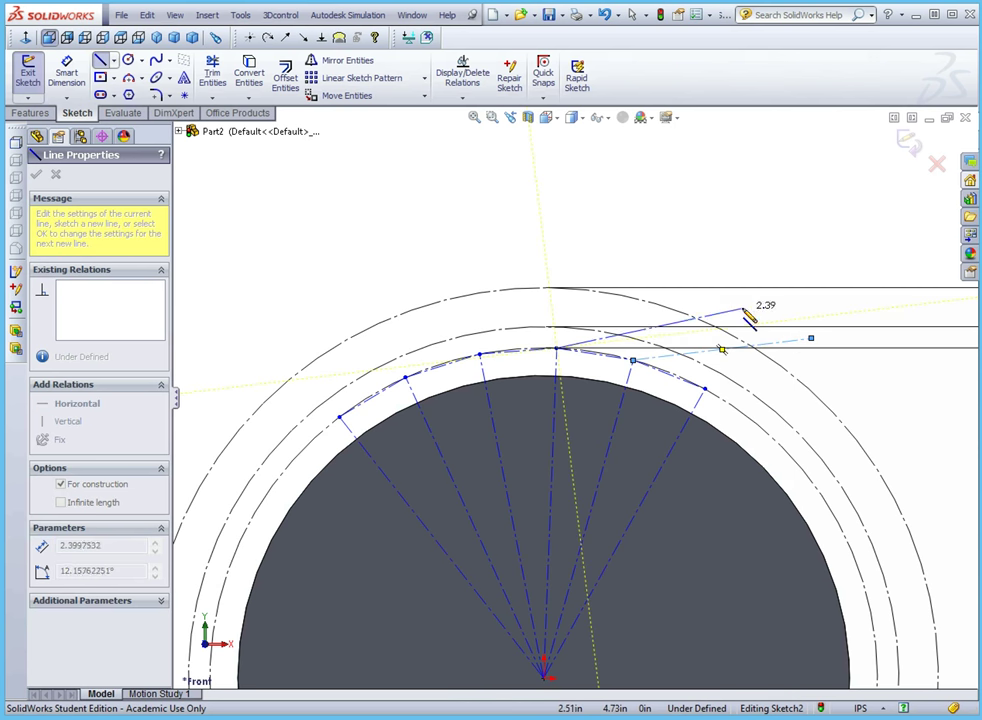
left_click(742, 307)
Sketch outward centerlines from the fourth, fifth and sixth radial ends, about 2.83 in long at 19°, 2.96 in at 35° and 3.02 in at 51°.
left_click(480, 355)
left_click(690, 279)
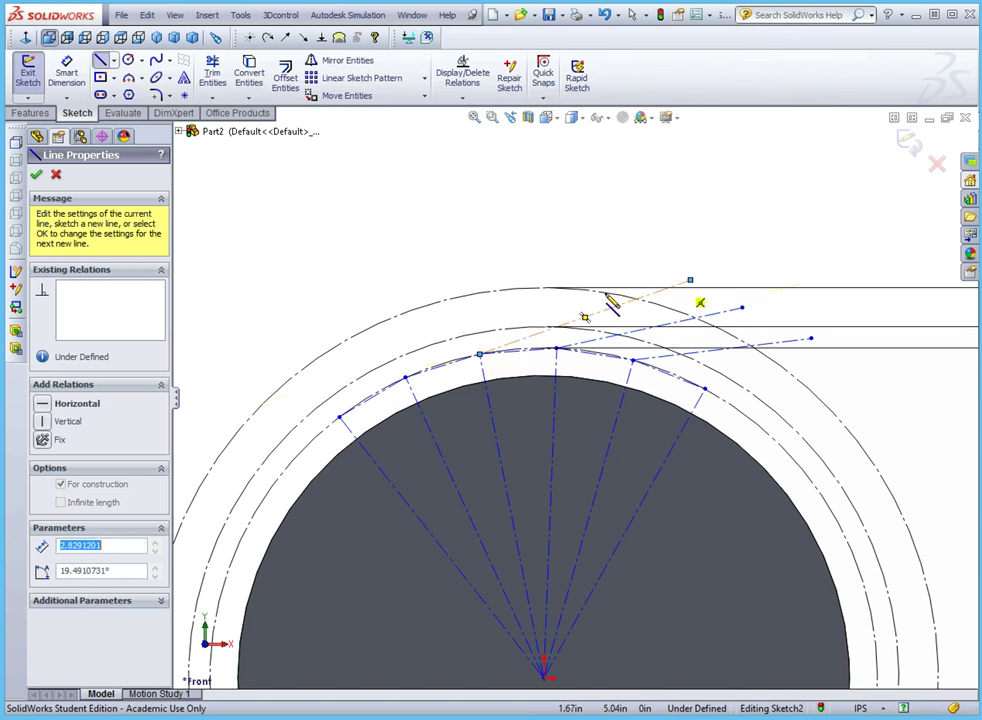
left_click(405, 378)
left_click(598, 245)
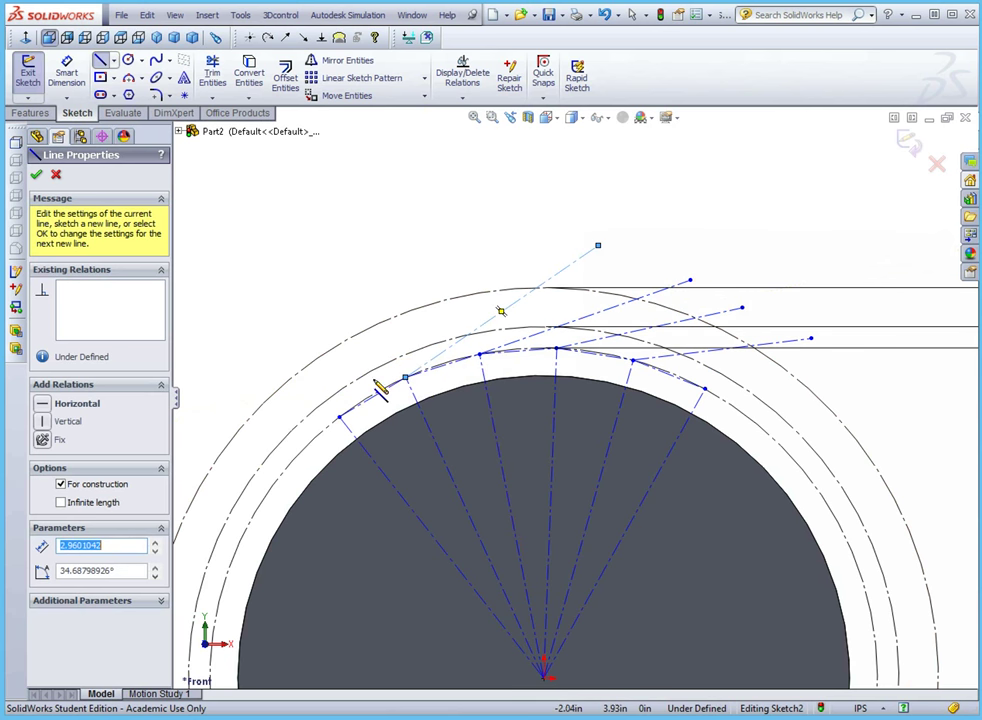
left_click(490, 234)
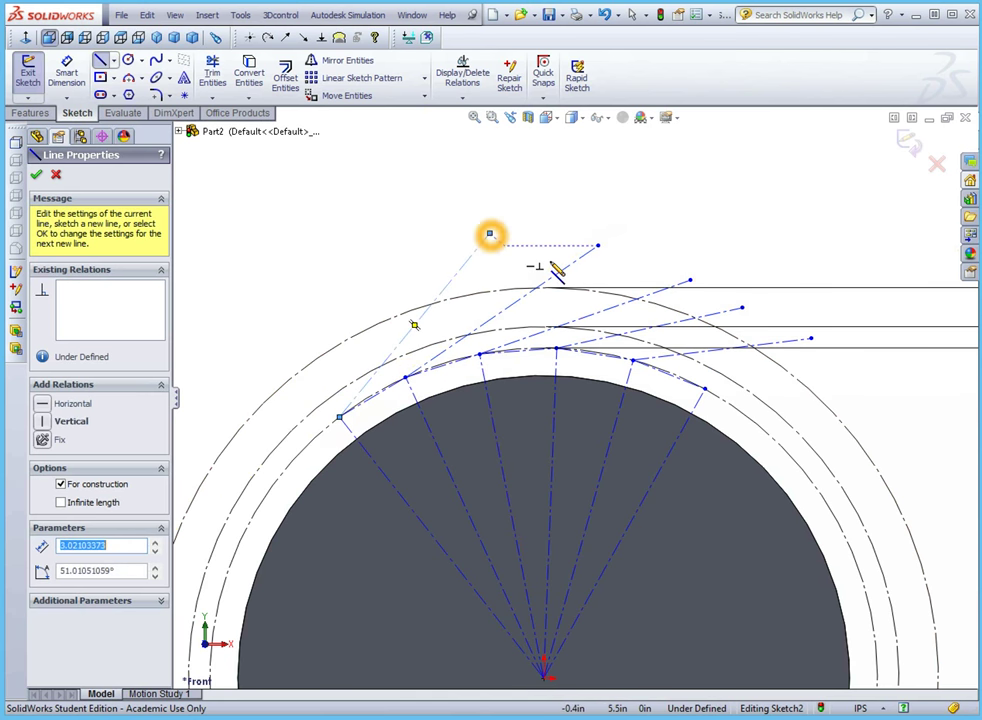
key("Escape")
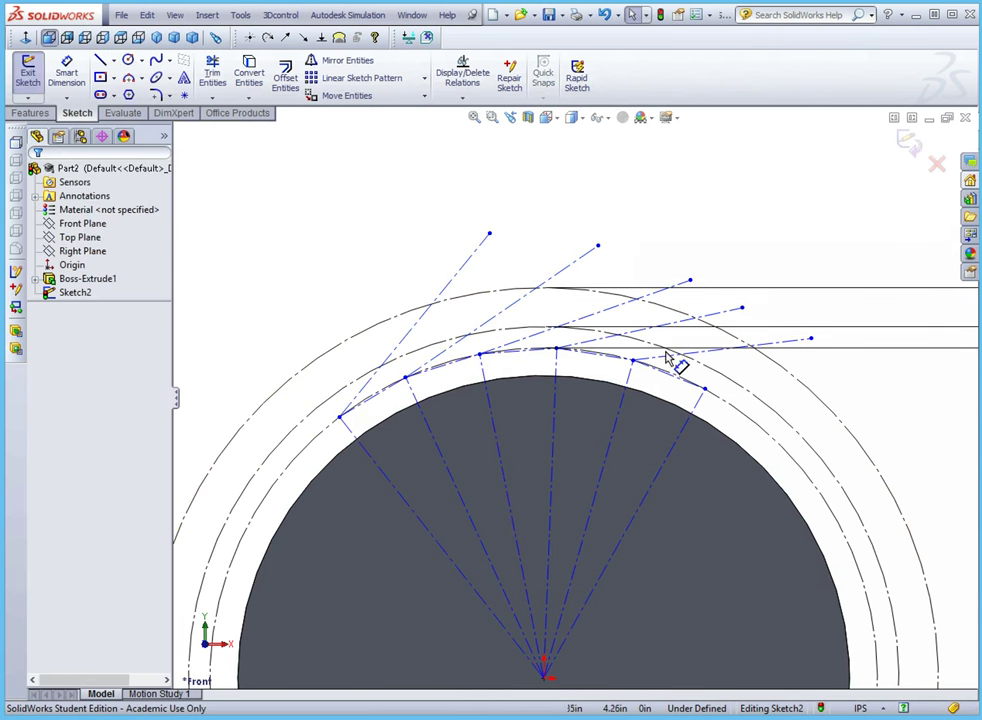
Make the outward centerlines from the second and third radial ends tangent to the innermost construction circle.
left_click(725, 357)
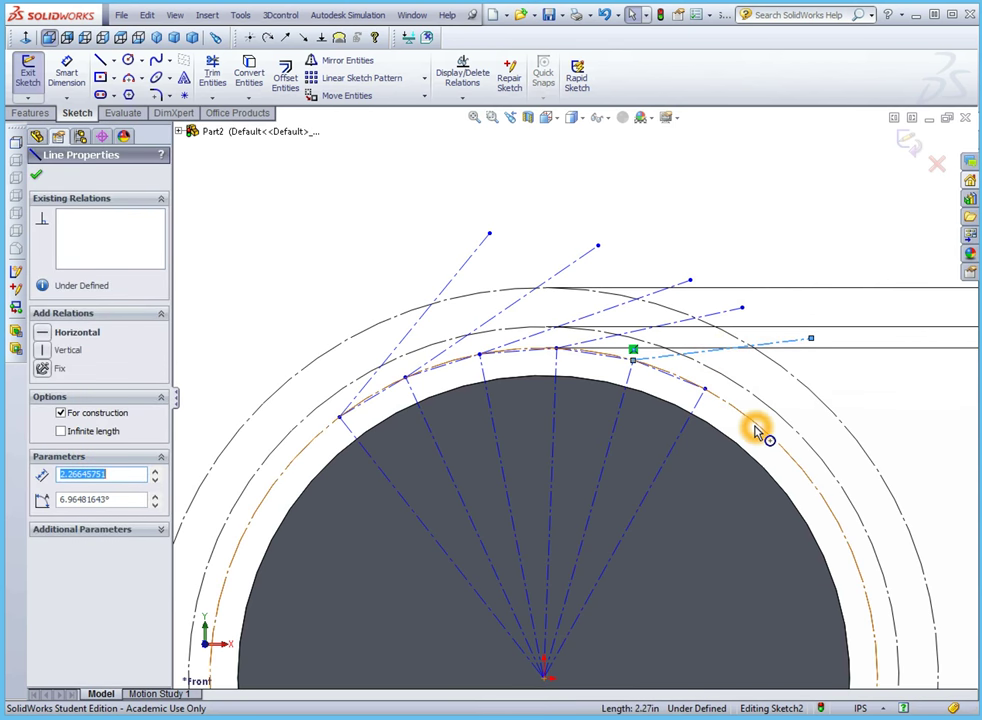
left_click(757, 430, "ctrl")
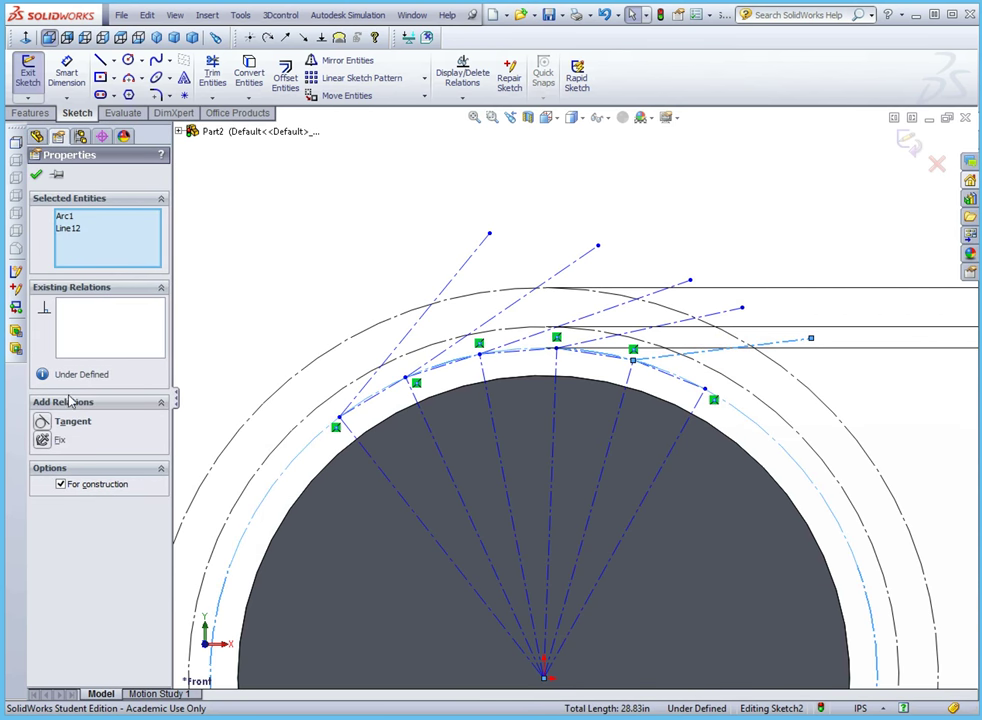
left_click(44, 423)
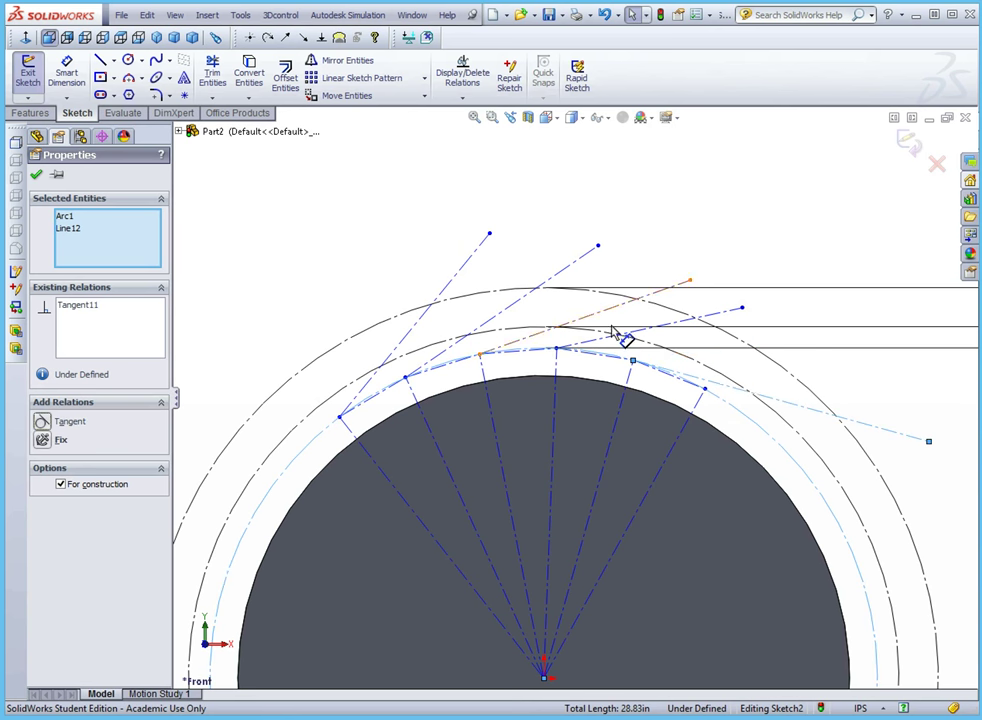
left_click(718, 319)
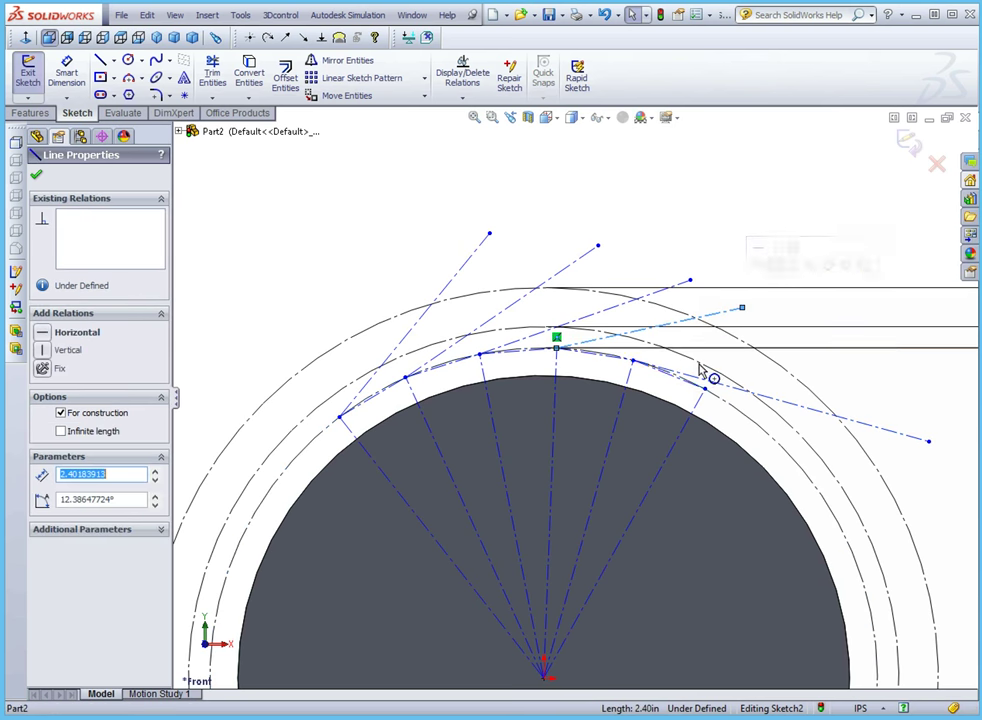
left_click(730, 406, "ctrl")
left_click(66, 424)
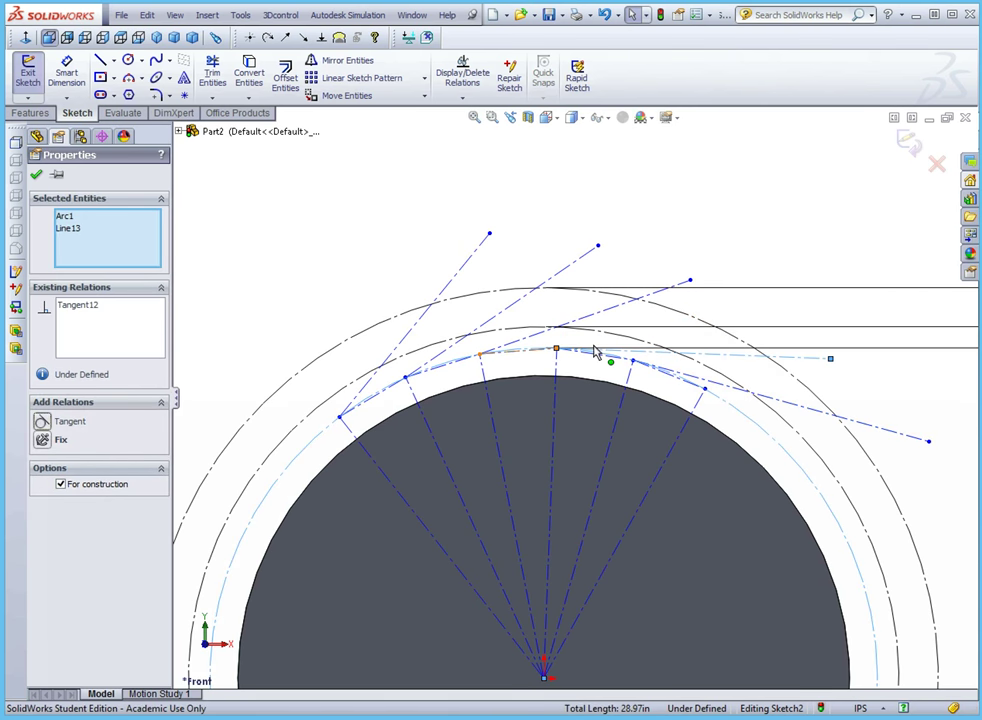
Add a Tangent relation between the innermost construction circle and the outward centerline from the fourth radial end.
left_click(630, 301)
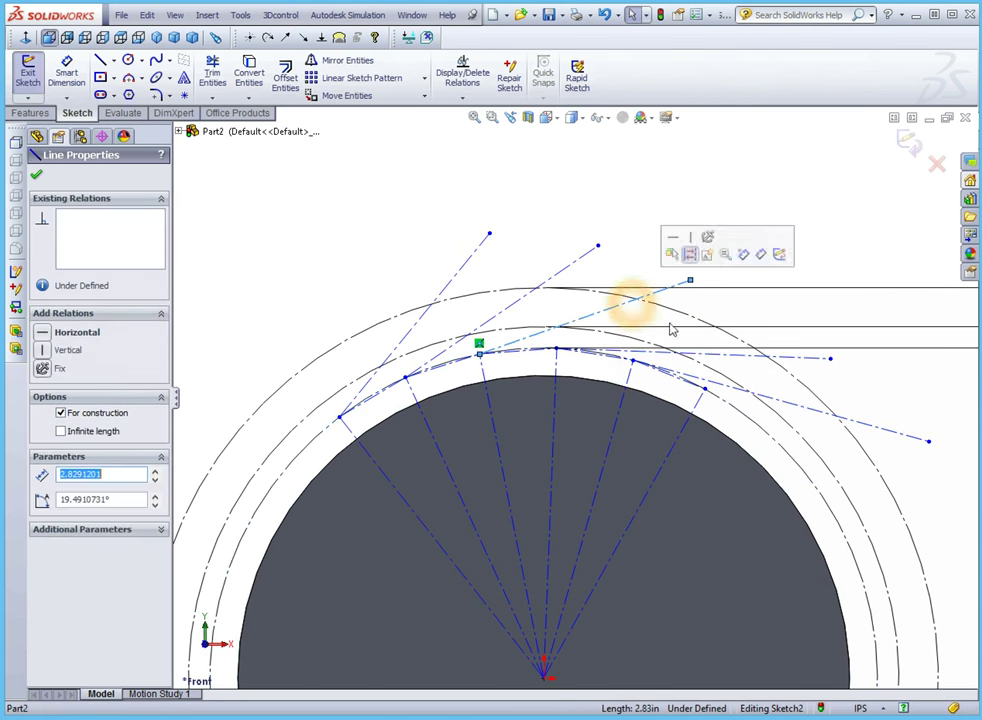
left_click(760, 428, "ctrl")
left_click(66, 421)
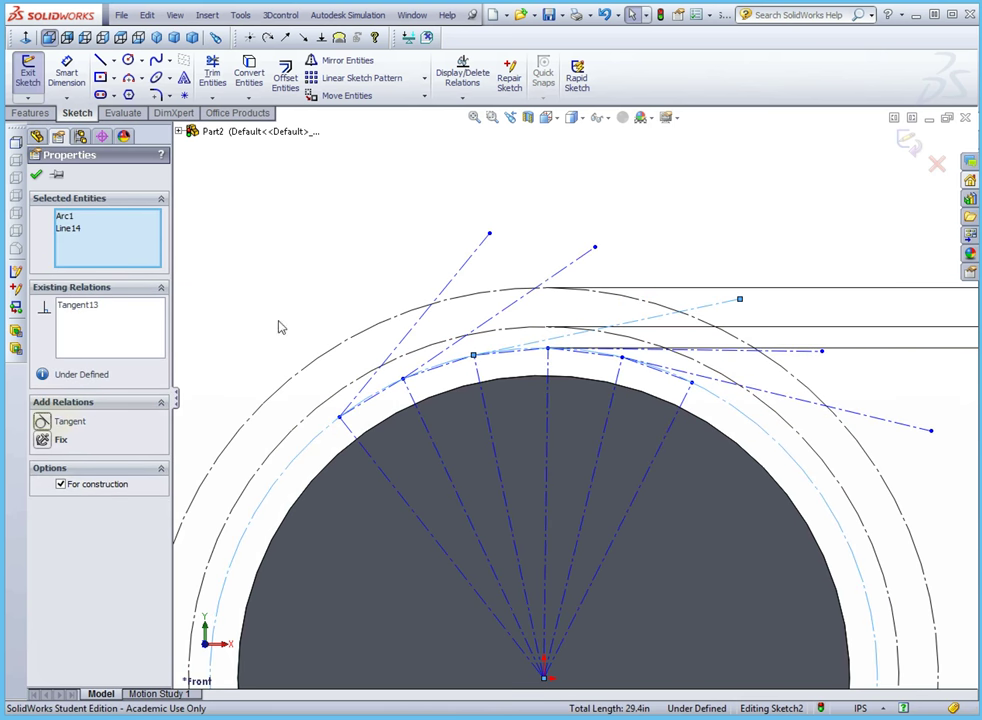
Make the outward centerlines from the fifth and sixth radial ends tangent to the innermost construction circle.
left_click(553, 285)
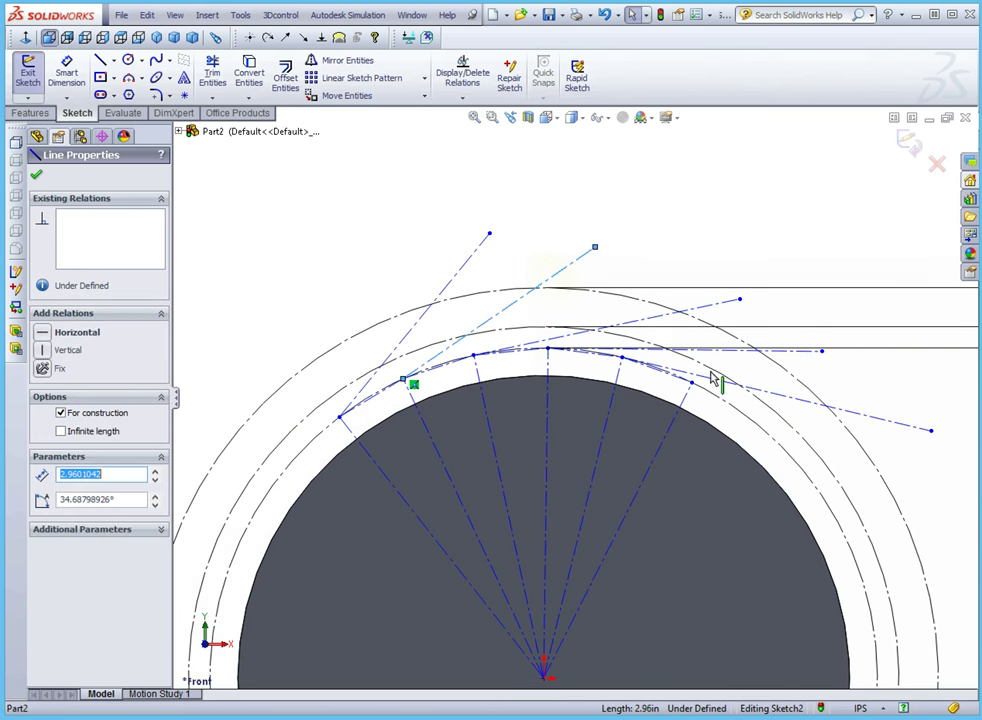
left_click(784, 447, "ctrl")
left_click(45, 425)
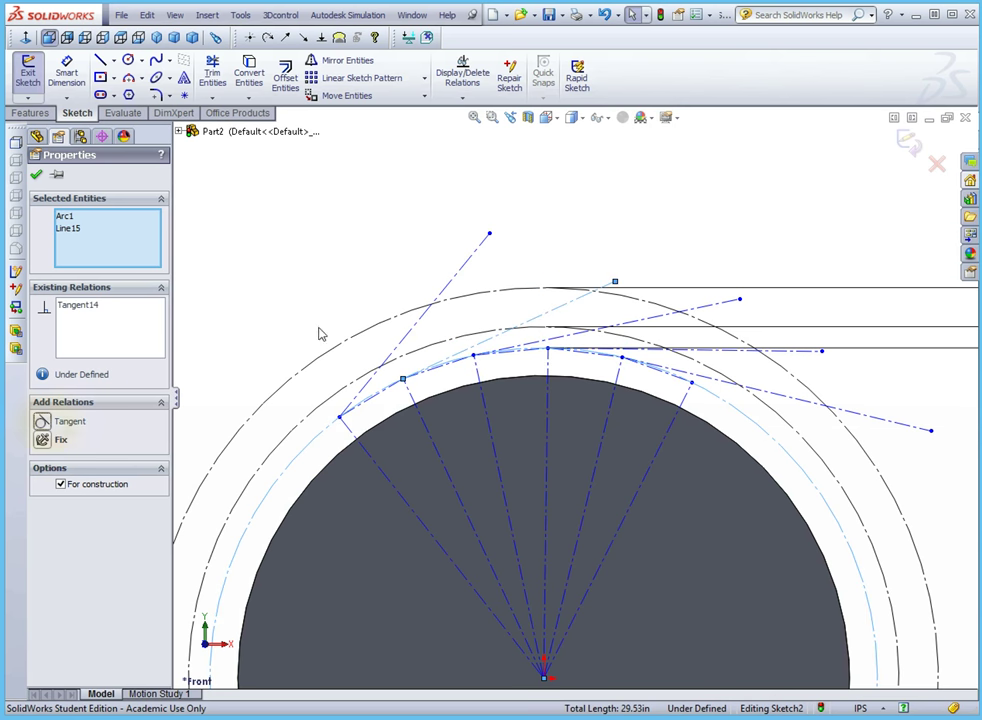
left_click(458, 276)
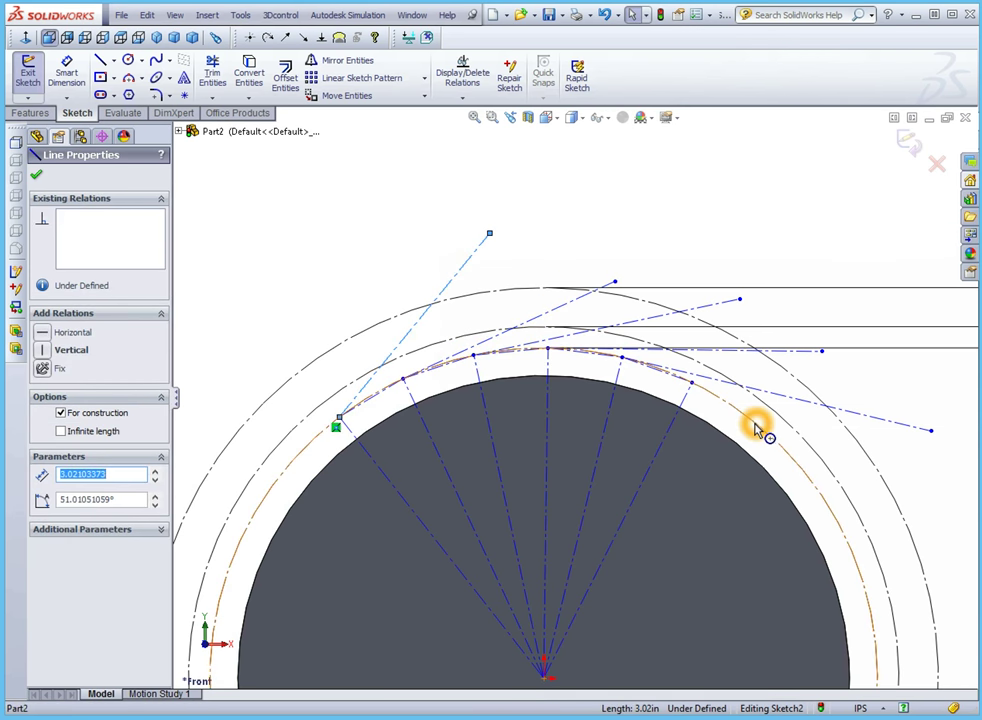
left_click(754, 421, "ctrl")
left_click(45, 425)
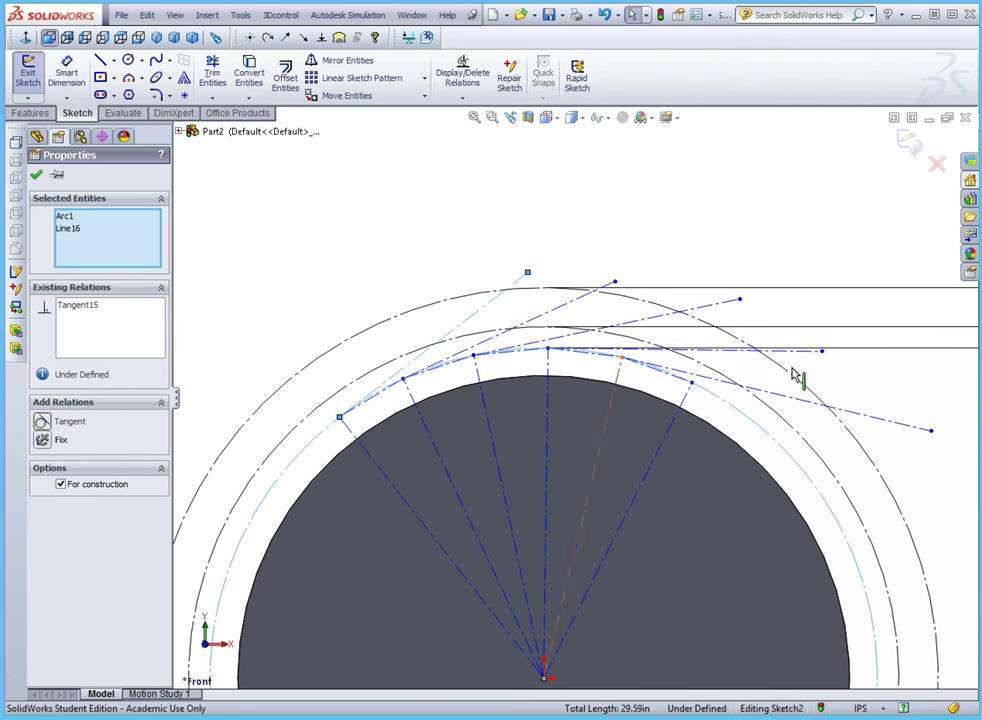
Spread the radial centerlines apart from the first one, and make the outward centerline at the second radial end equal to the first chord.
left_click(686, 405)
mouse_move(686, 405)
left_mouse_down()
mouse_move(730, 430)
mouse_move(658, 395)
mouse_move(712, 437)
mouse_move(662, 414)
mouse_move(706, 441)
mouse_move(690, 438)
mouse_move(712, 396)
left_mouse_up()
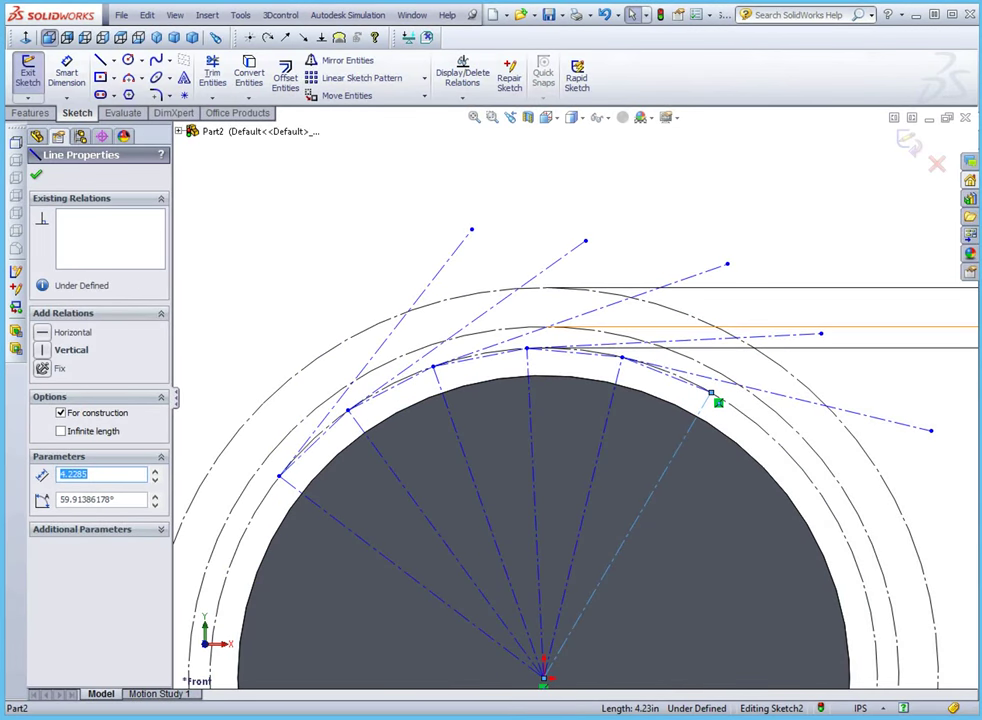
left_click(677, 378)
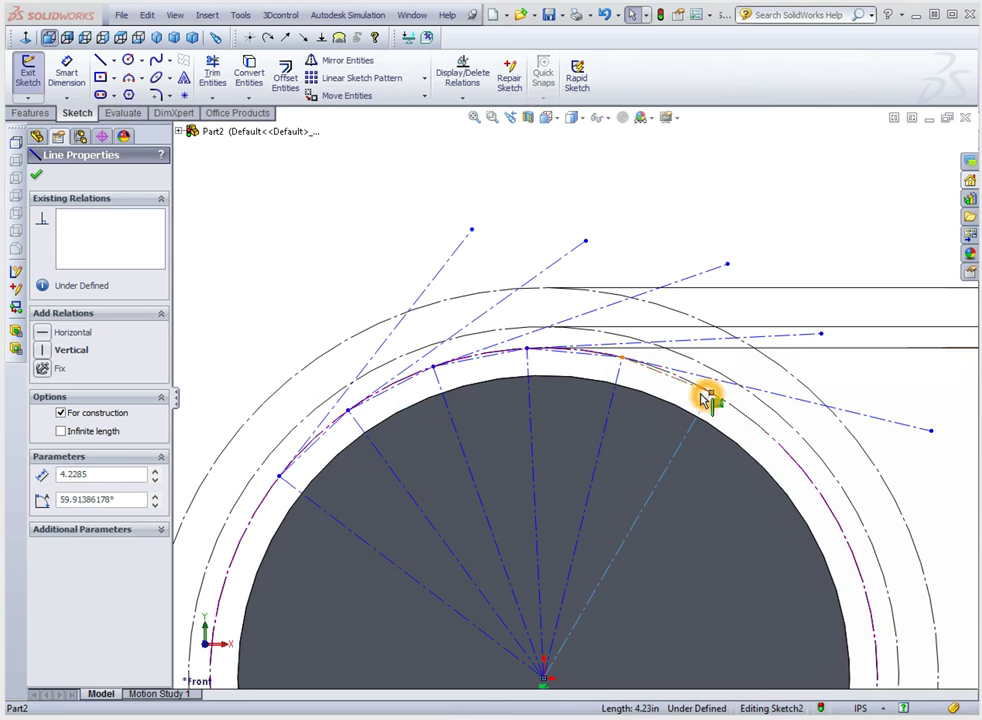
left_click(672, 378)
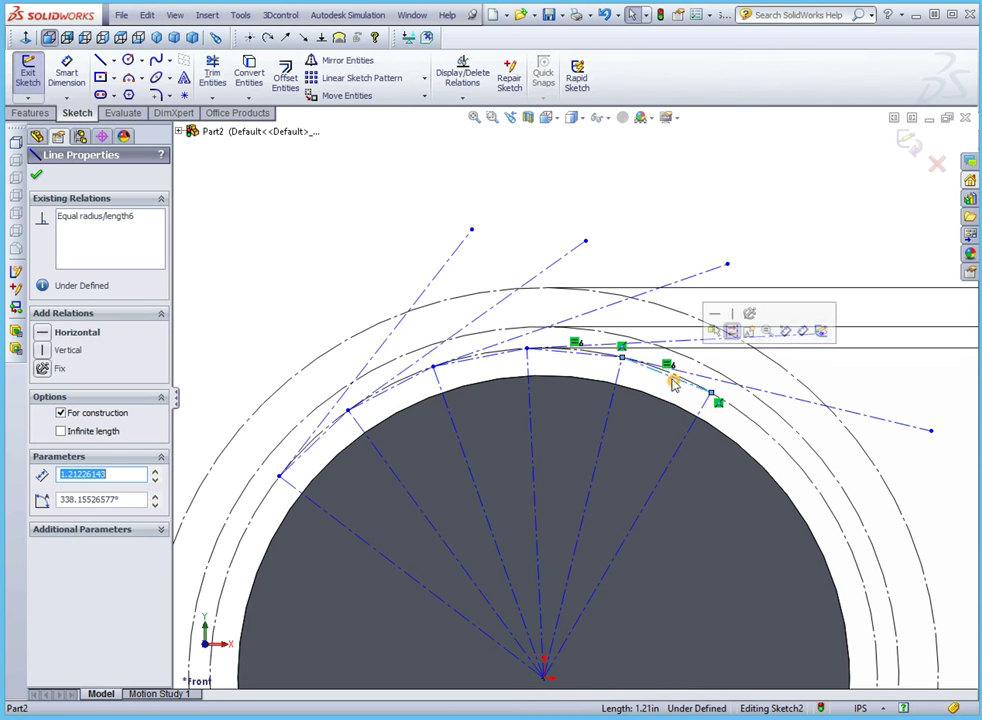
left_click(868, 414, "ctrl")
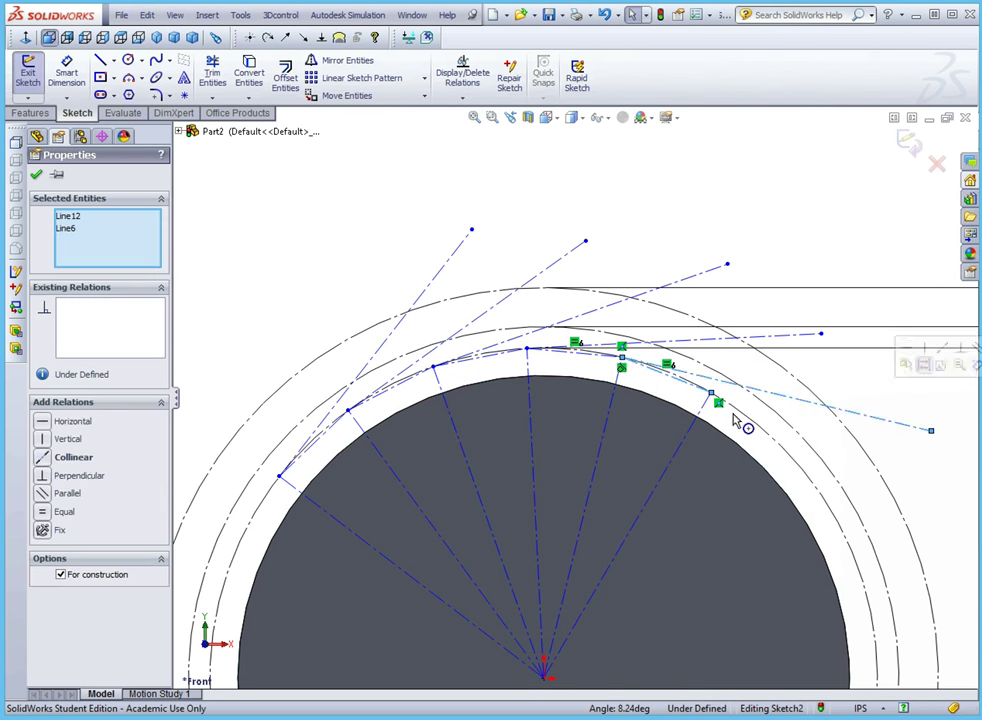
left_click(43, 513)
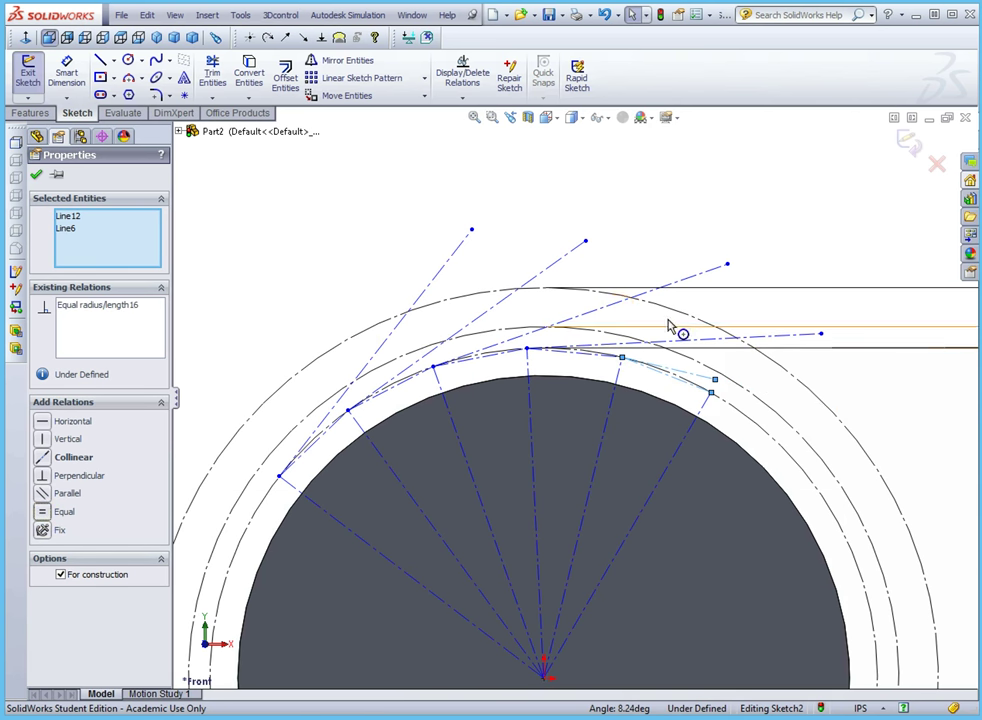
Dimension the length of the outward centerline from the second radial end as 0.5 in.
scroll(675, 329, "down", 2)
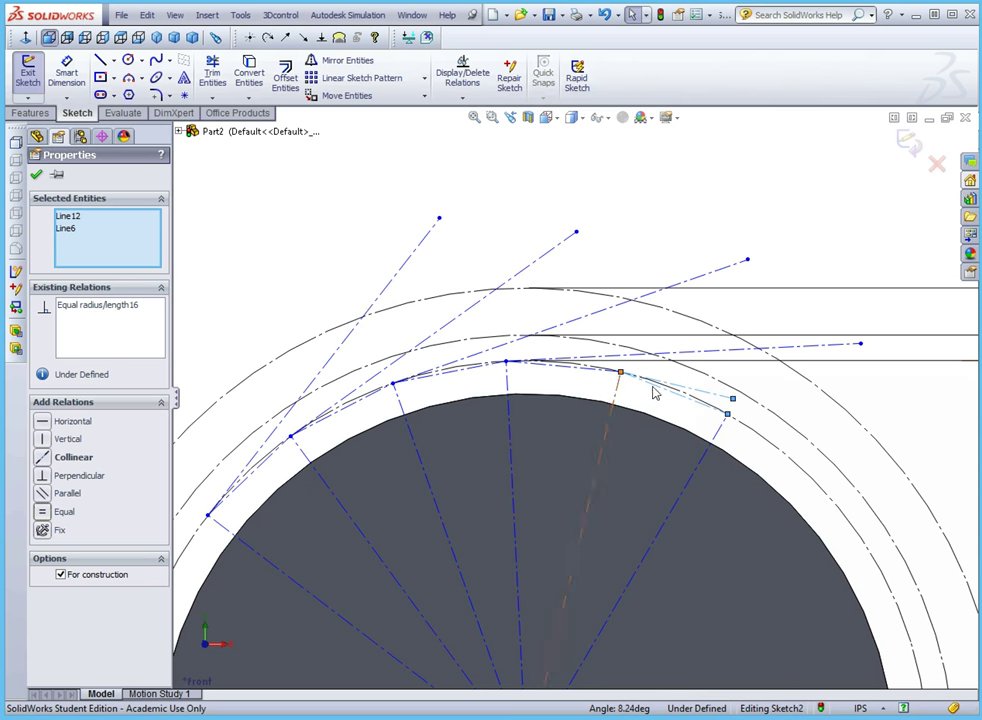
left_click(694, 358)
left_click(695, 391)
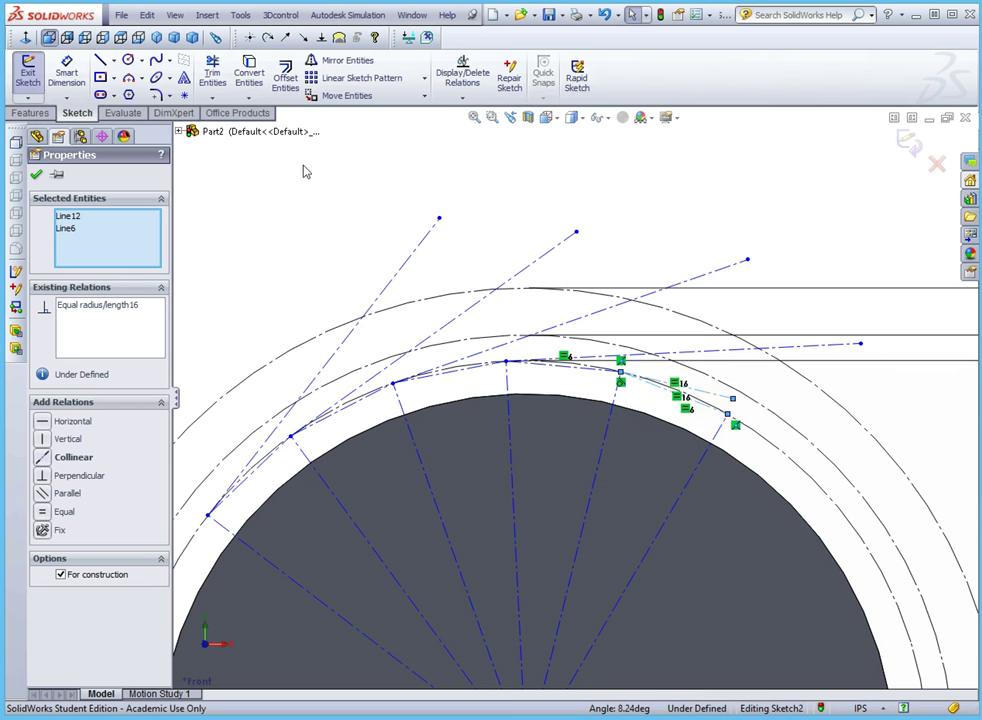
left_click(67, 75)
left_click(664, 389)
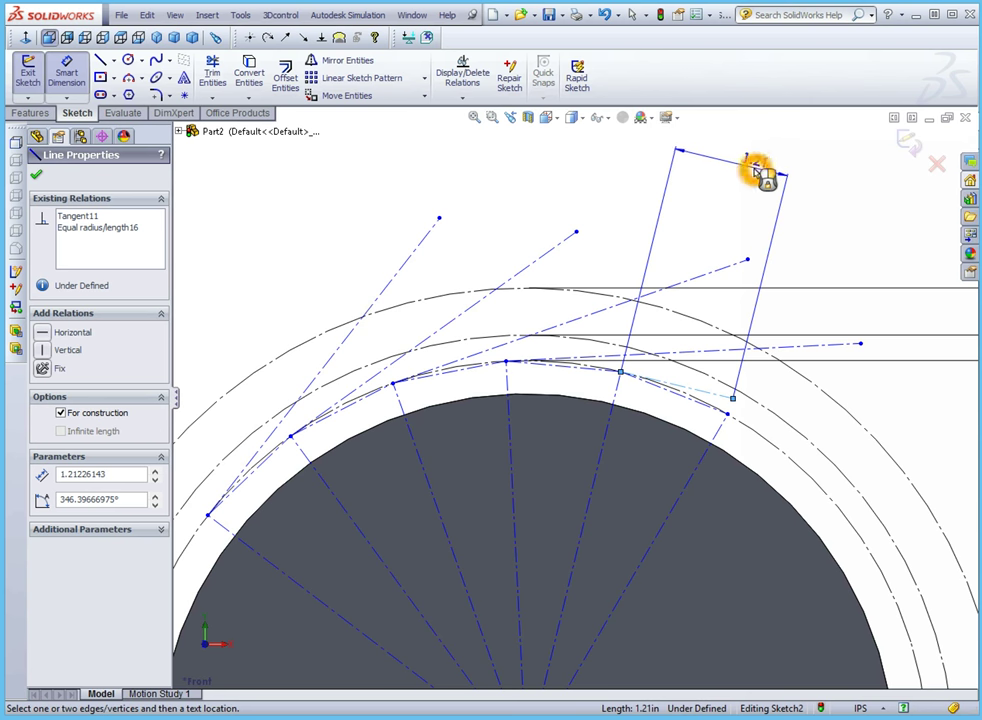
left_click(756, 170)
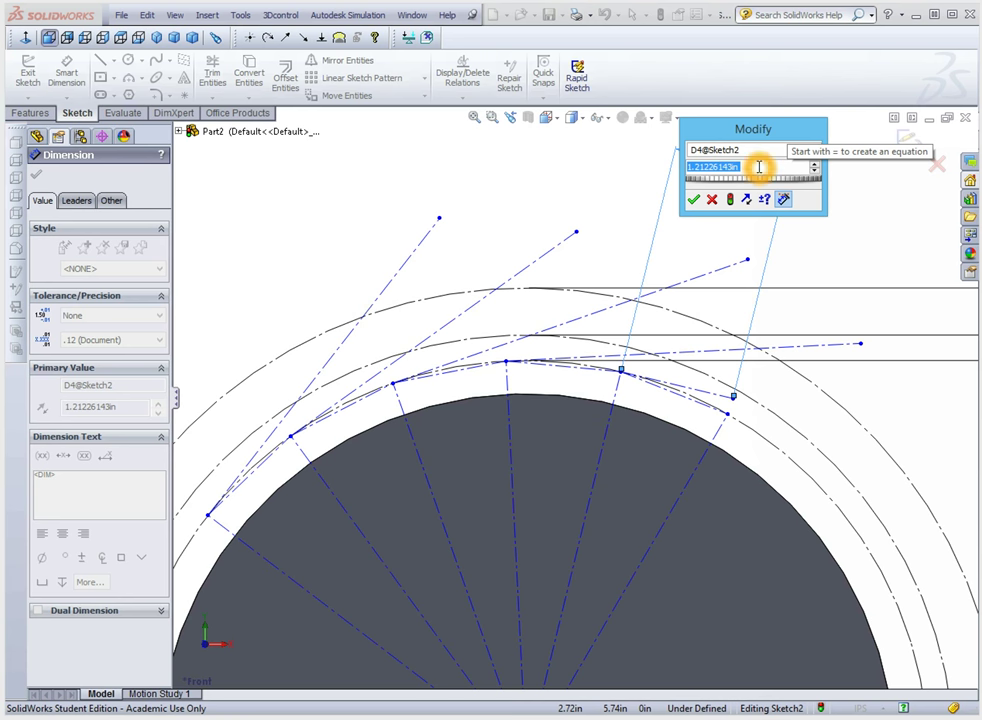
type("0.5")
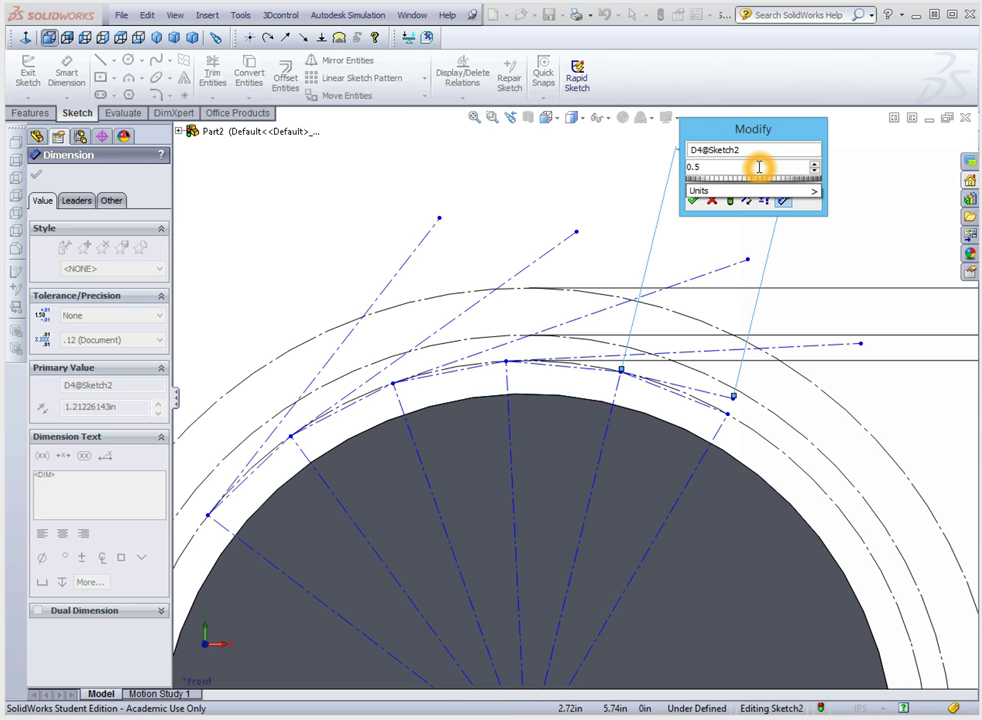
key("Return")
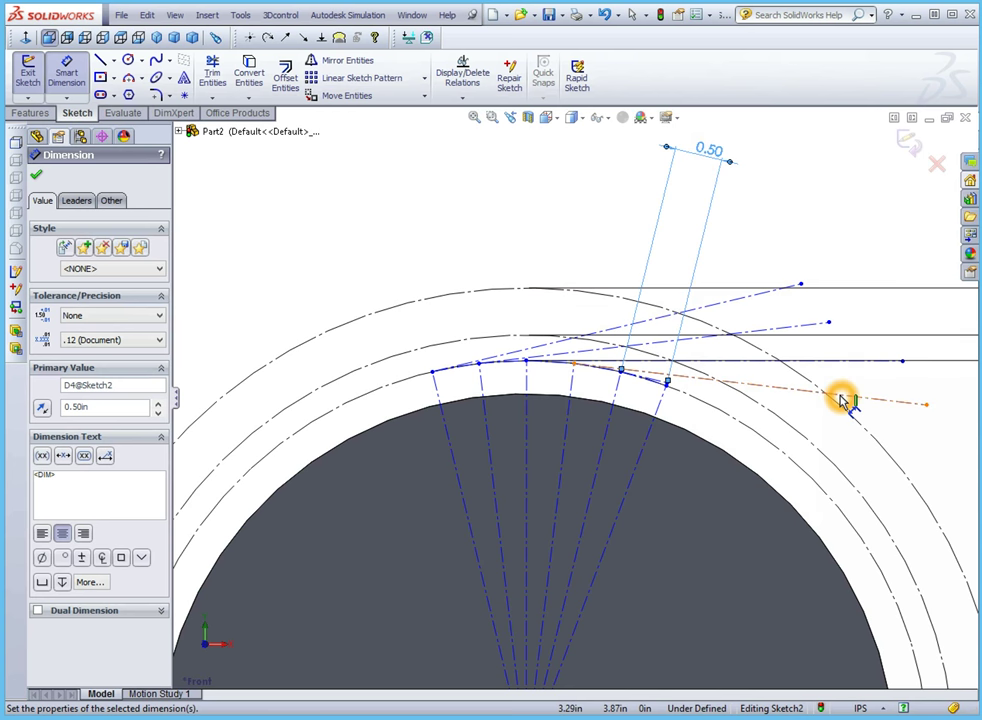
Link the 0.50 in dimension to a new global variable named "value", suppressing further creation prompts.
double_click(712, 152)
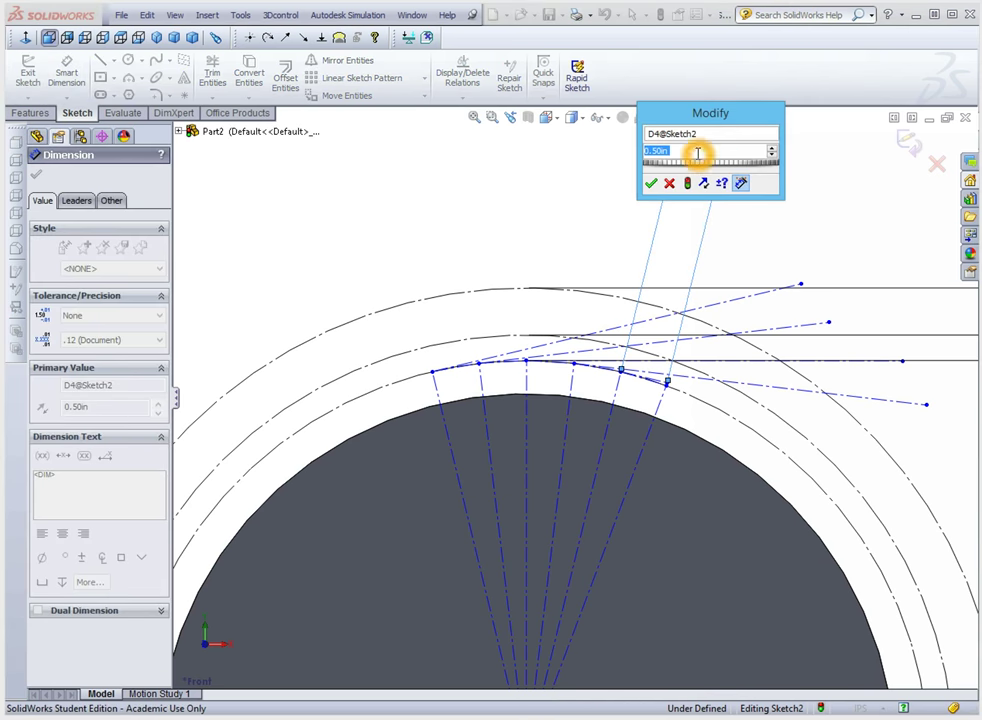
left_click(744, 180)
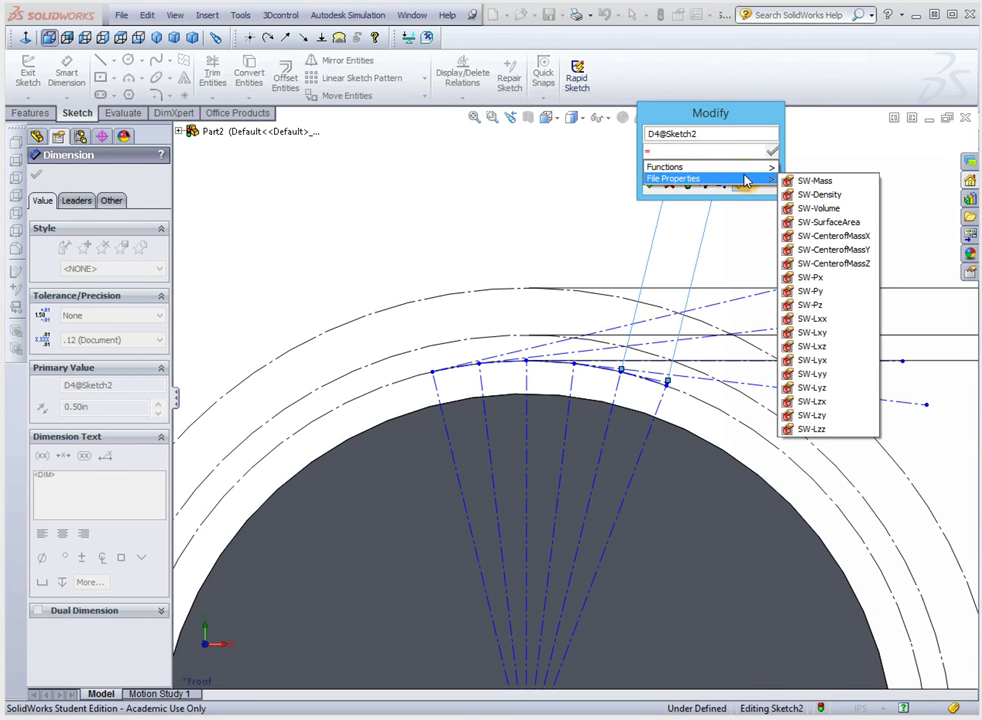
left_click(744, 180)
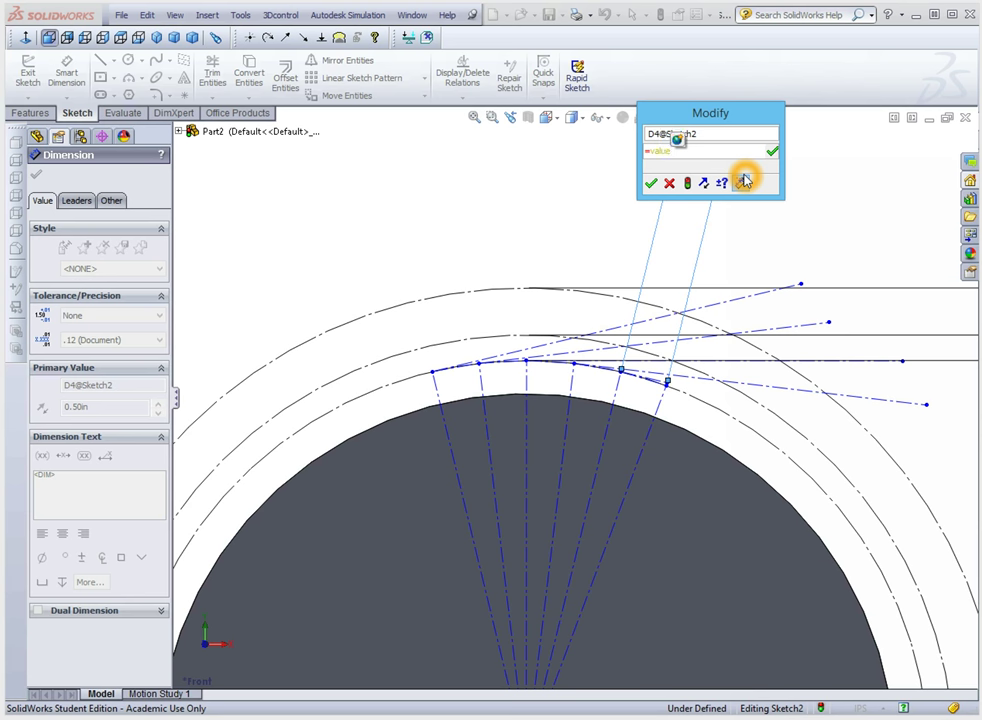
type("value")
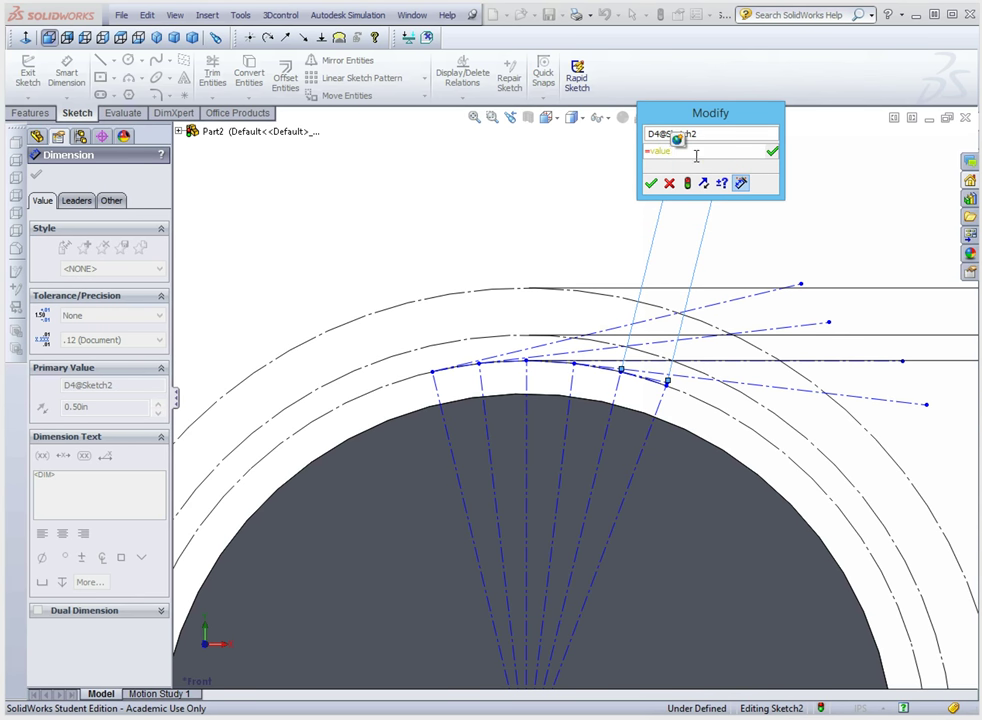
left_click(651, 182)
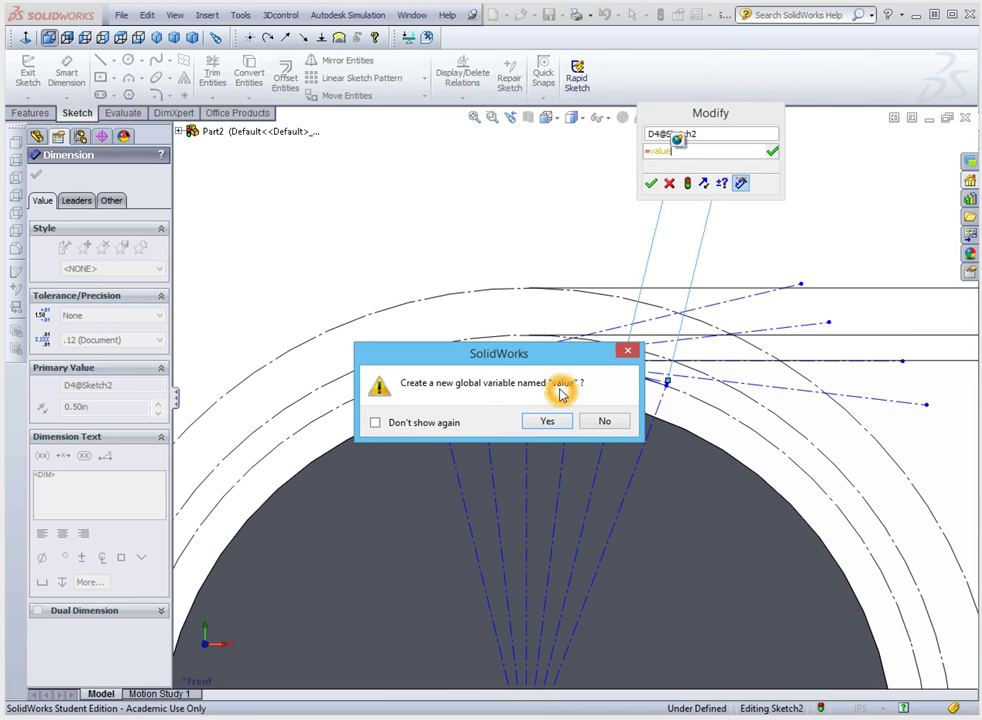
left_click(416, 428)
left_click(545, 421)
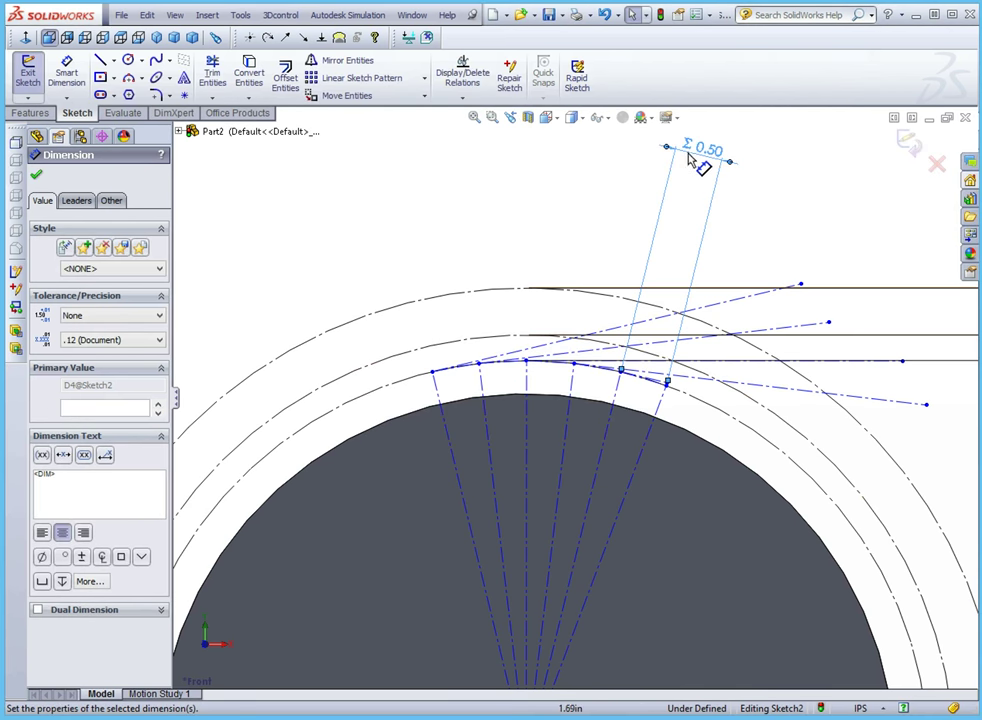
Move the linked dimension closer to the gear circles and examine the global variable under Equations in the feature tree.
left_click_drag(697, 150, 675, 226)
left_click(343, 233)
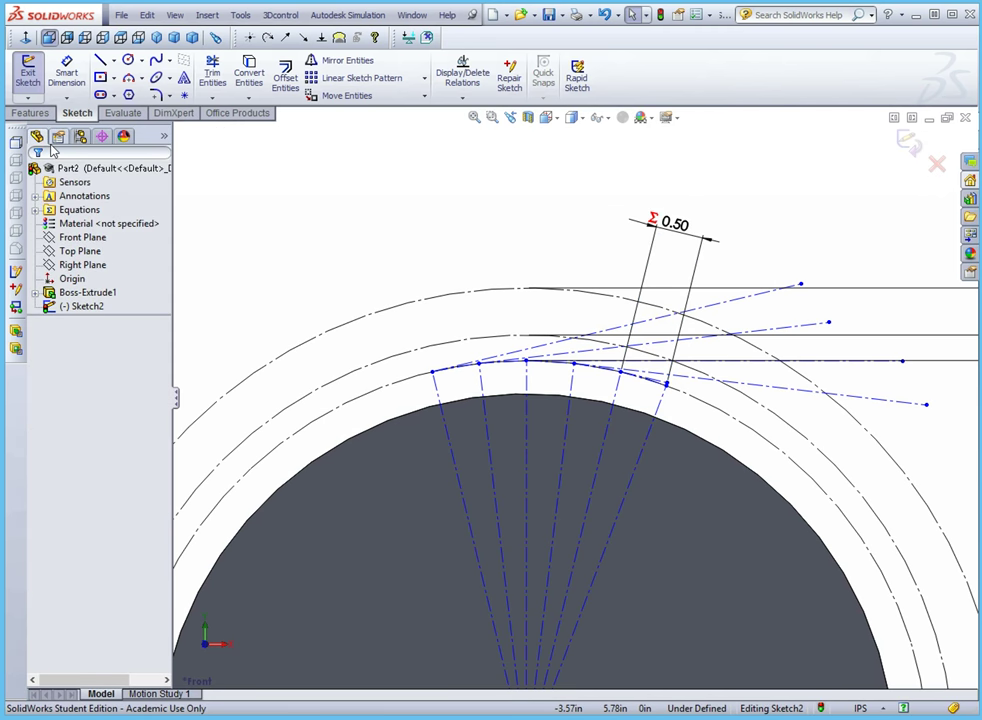
left_click(37, 214)
left_click(98, 224)
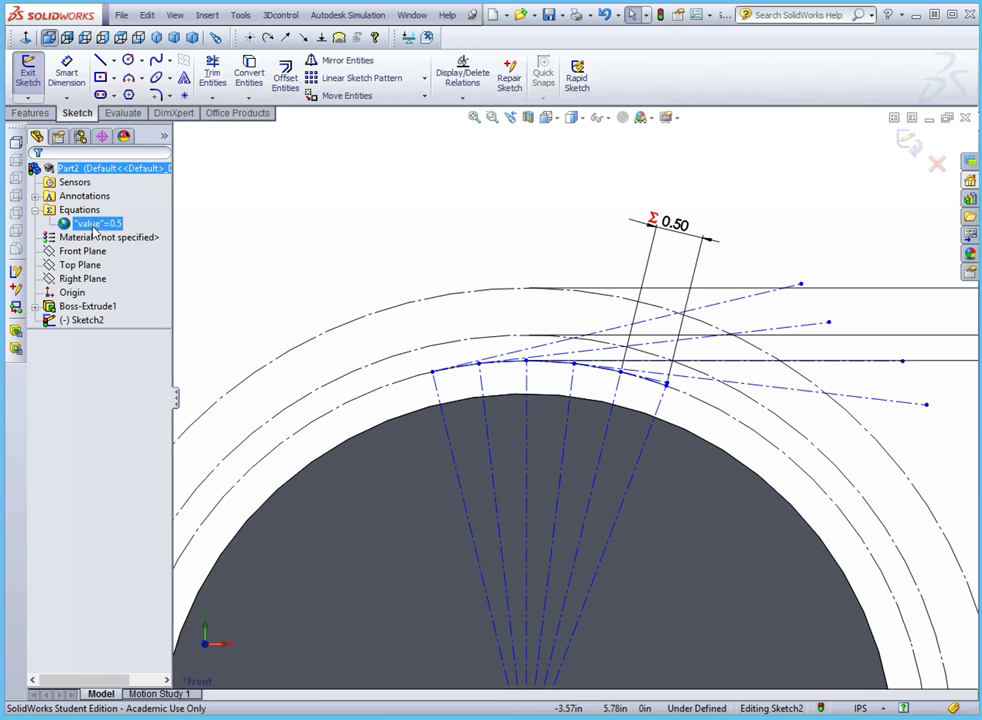
left_click(685, 228)
left_click(98, 224)
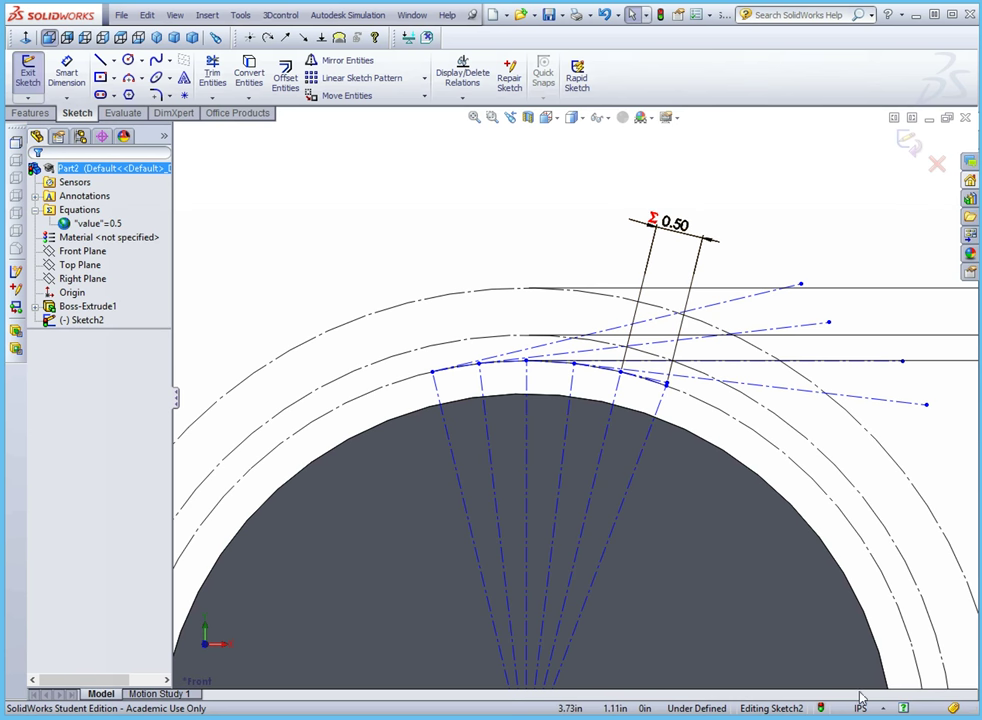
Dimension the outward centerline from the third radial end with the equation ="value"*2.
left_click(66, 72)
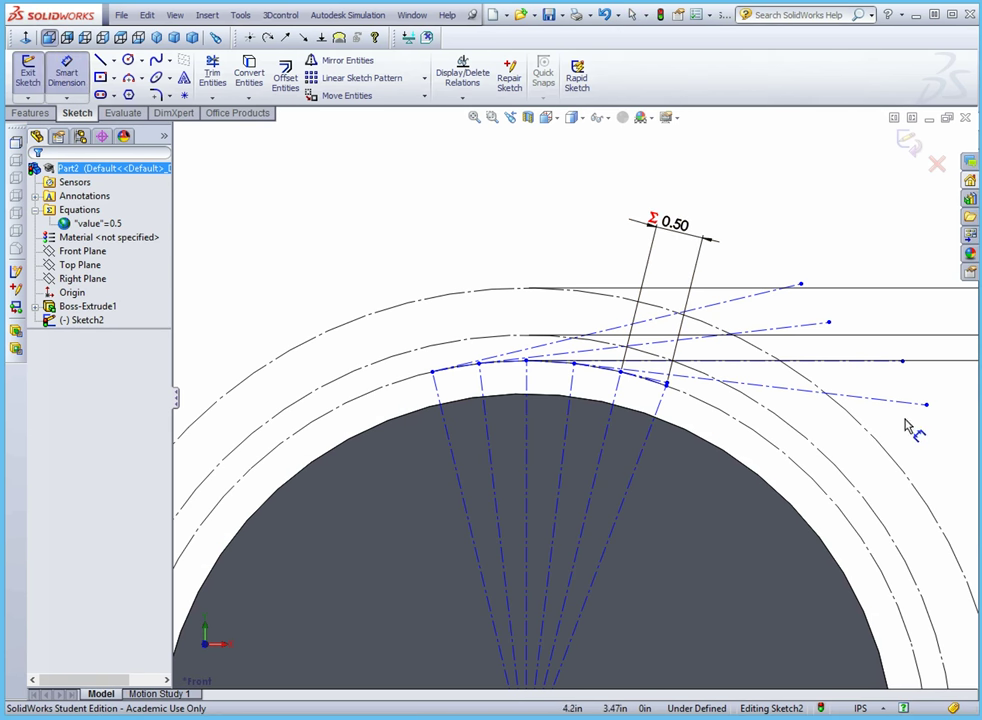
left_click(873, 402)
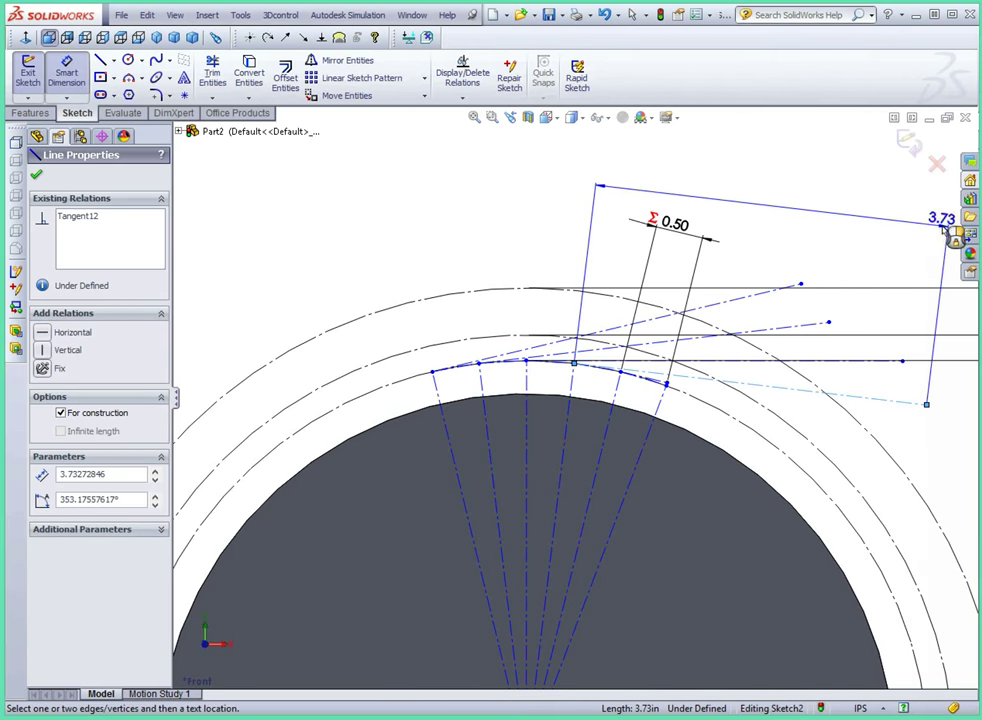
left_click(945, 228)
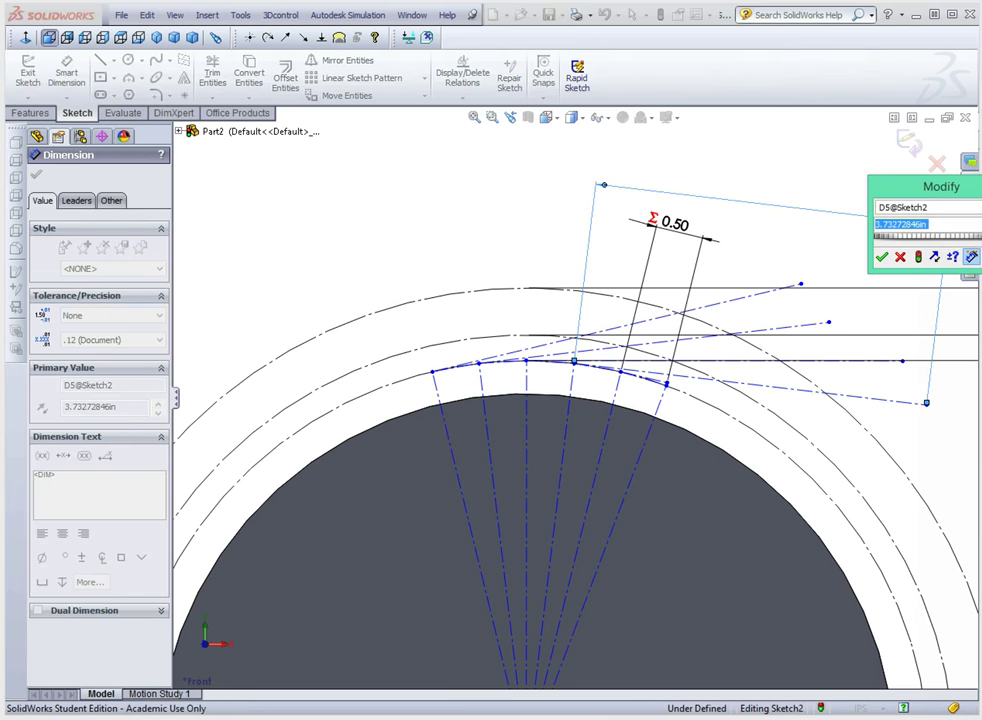
type("=")
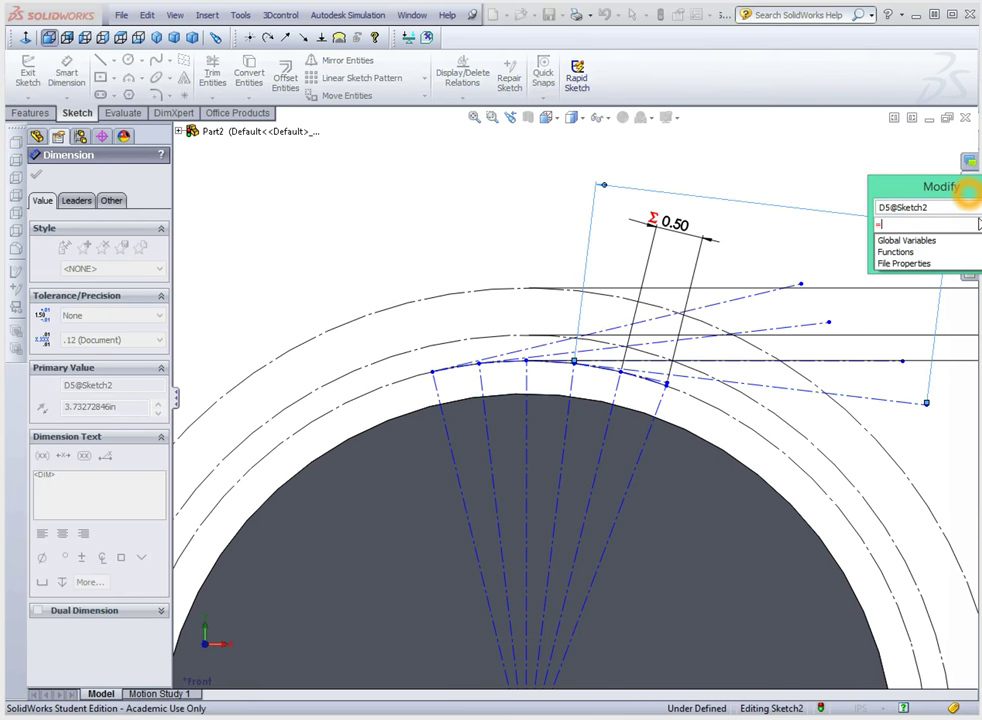
type("value*2")
key("Return")
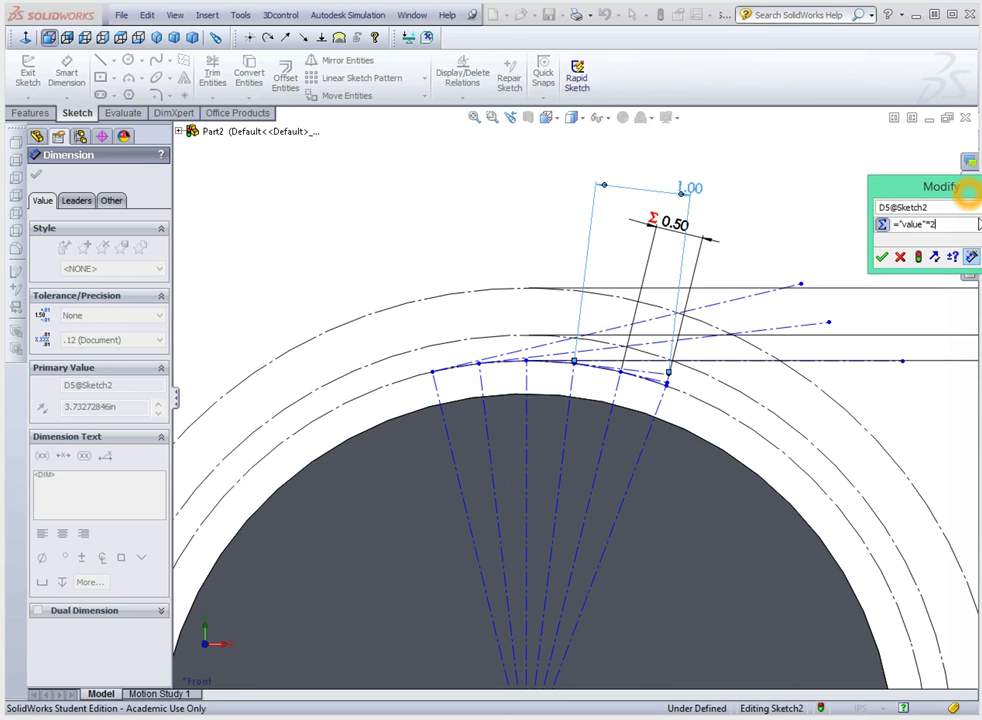
left_click(882, 260)
Dimension the outward centerline from the fifth radial end with the equation =value*3.
left_click(773, 328)
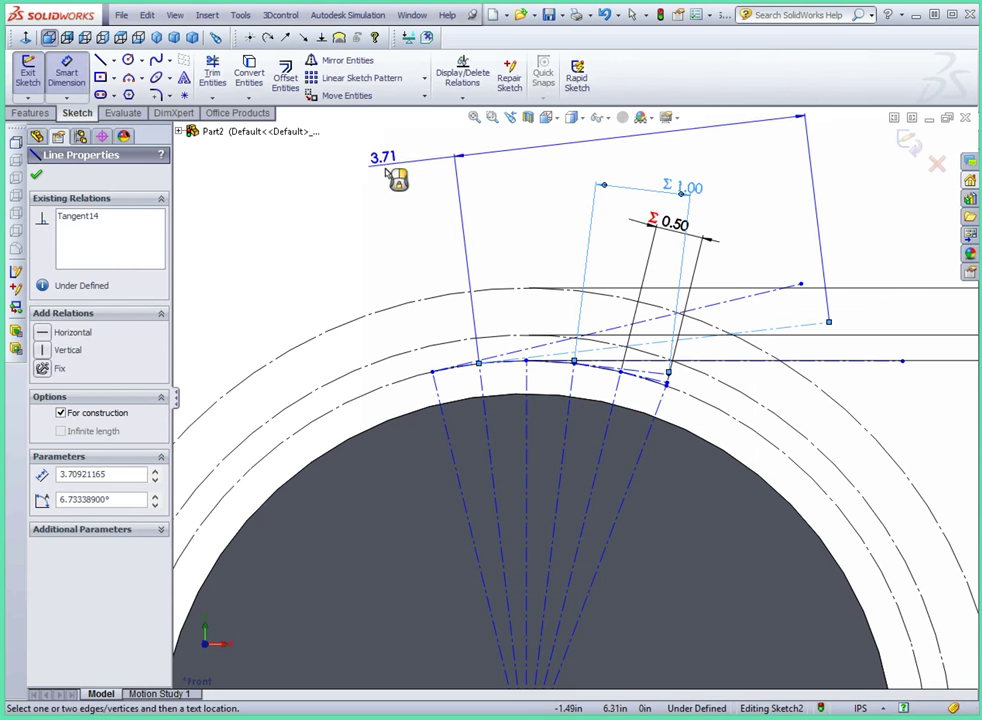
left_click(392, 172)
type("=value")
key("Escape")
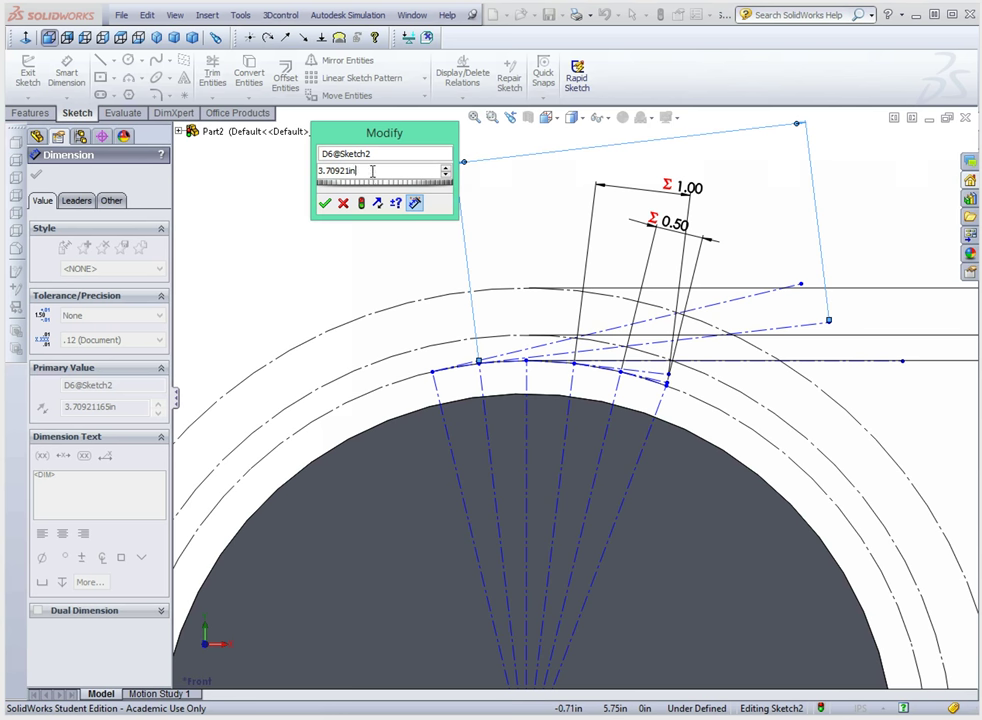
type("=")
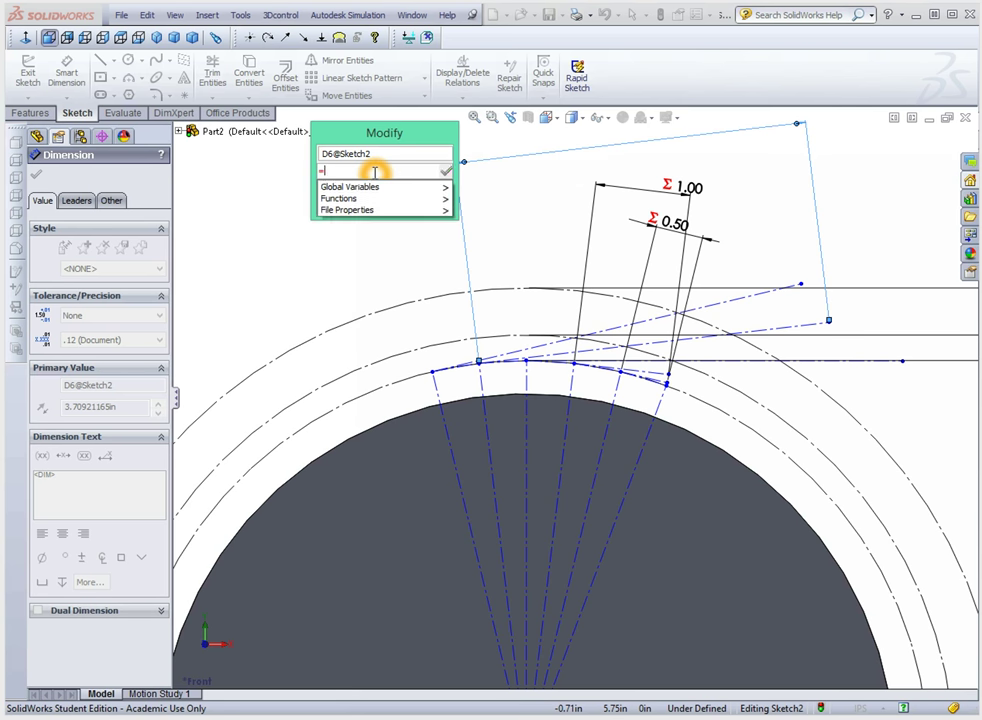
type("\"value\"*4")
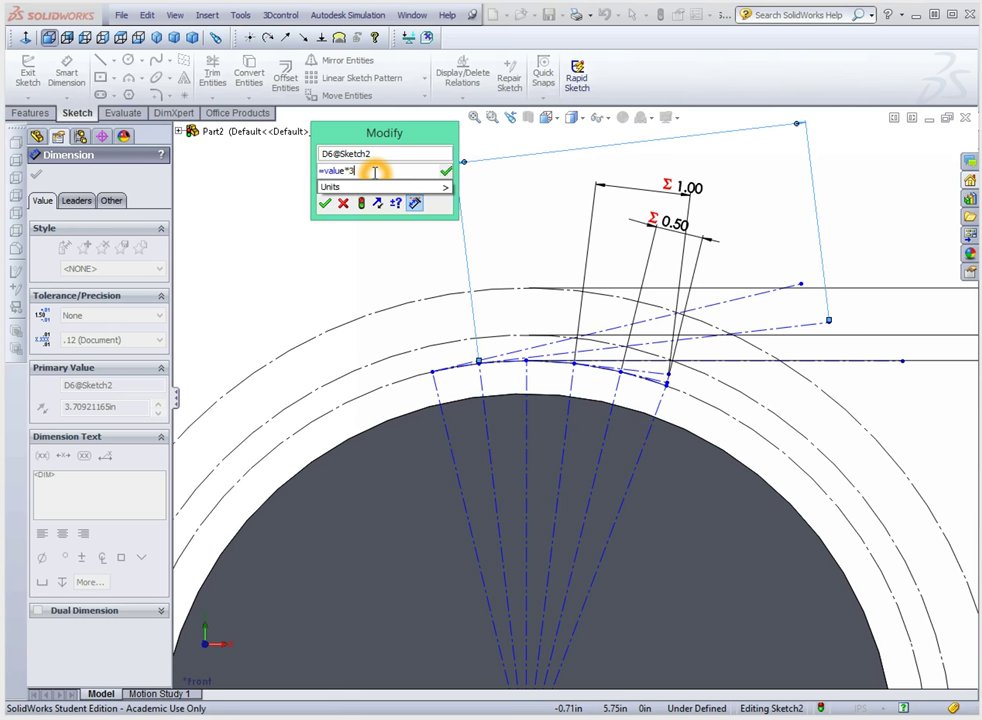
left_click(325, 206)
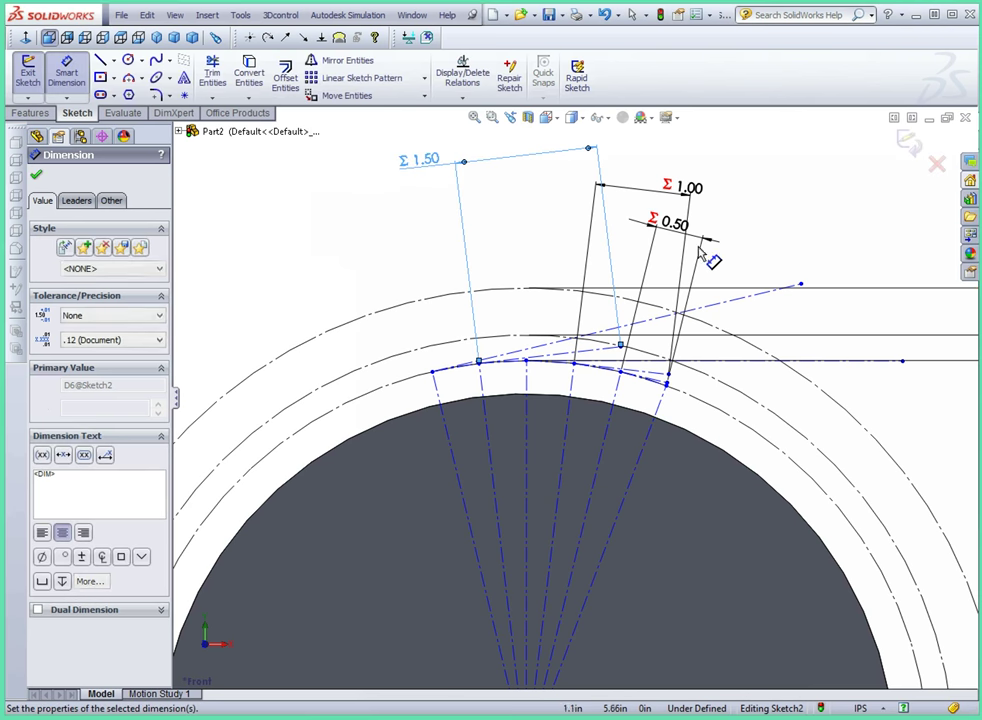
Dimension the outermost long tangent centerline with the equation ="value"*4.
left_click(745, 300)
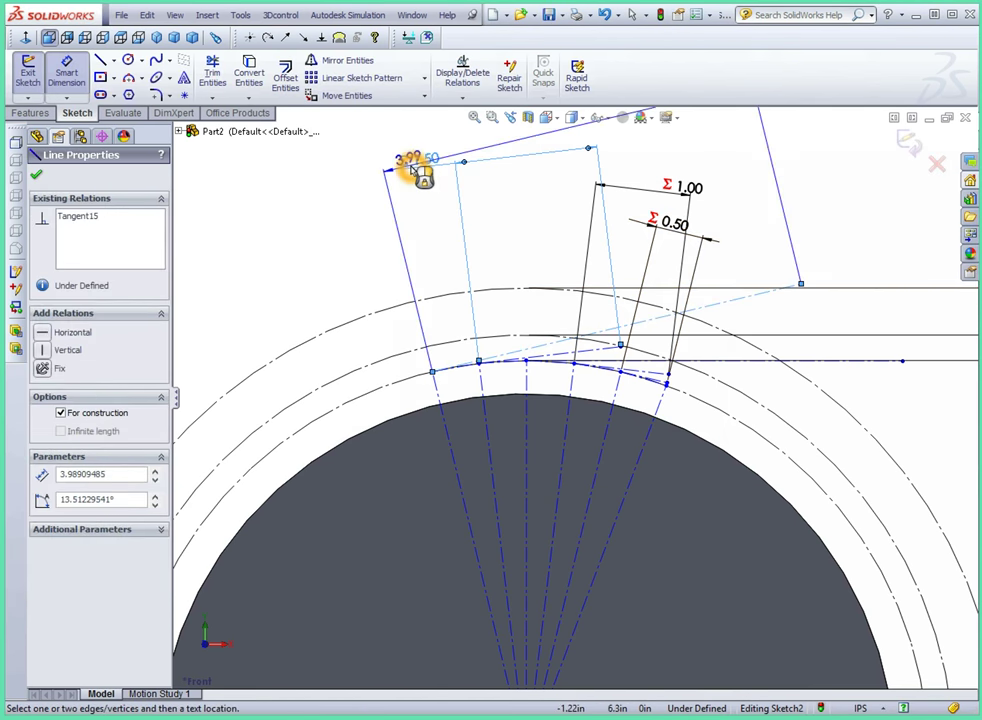
left_click(372, 207)
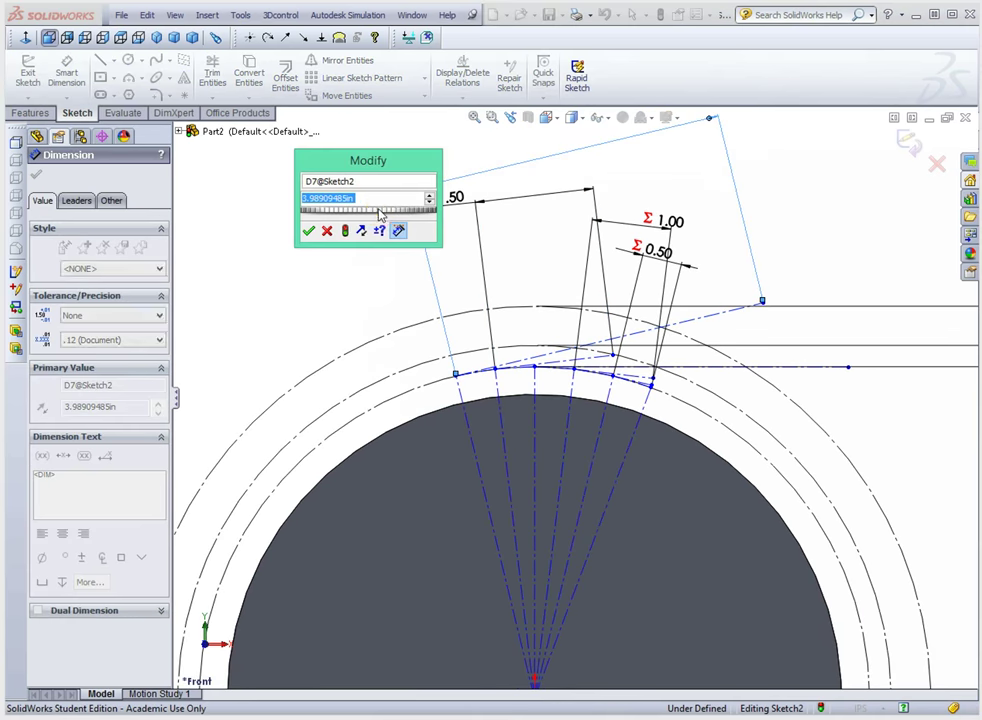
type("=value")
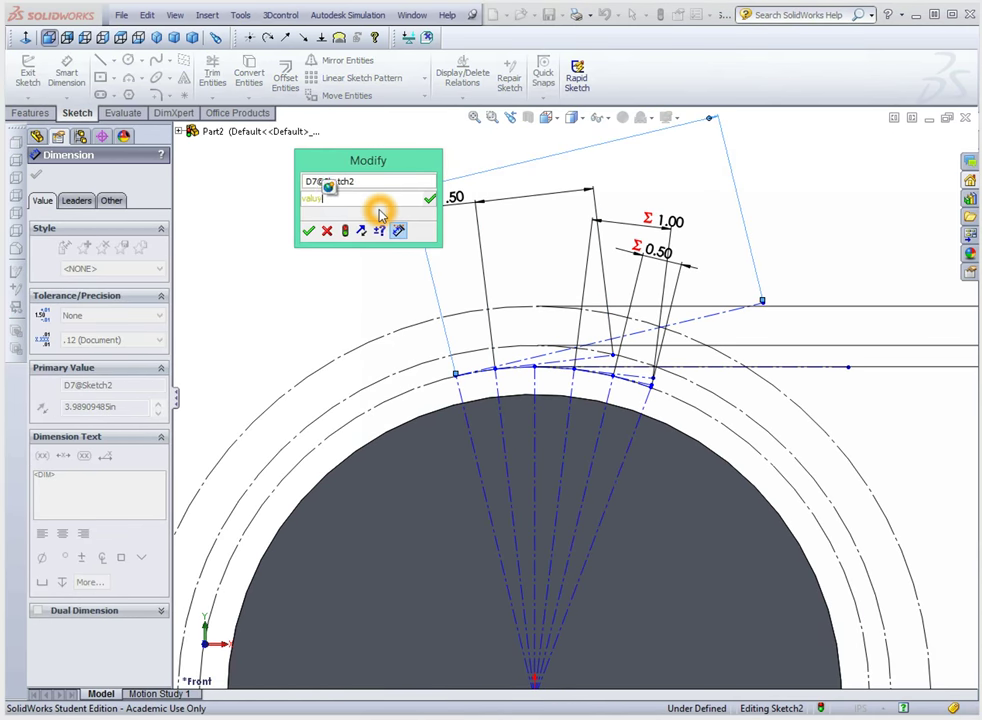
key("BackSpace")
key("BackSpace")
key("BackSpace")
key("BackSpace")
key("BackSpace")
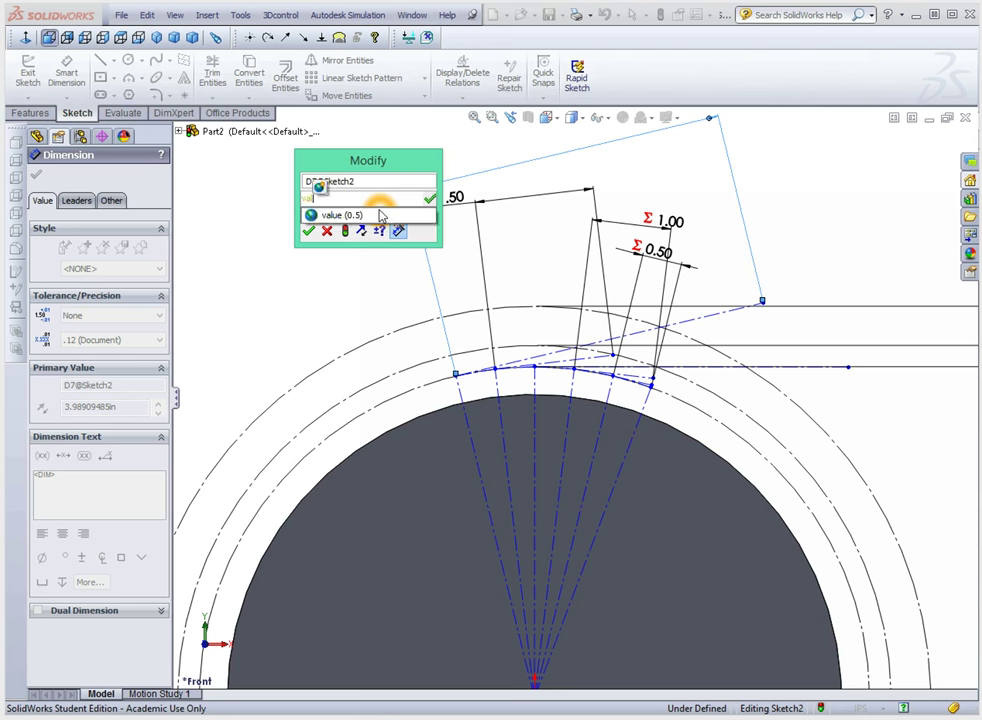
type("=\"")
type("va")
type("lue")
left_click(380, 215)
type("*4")
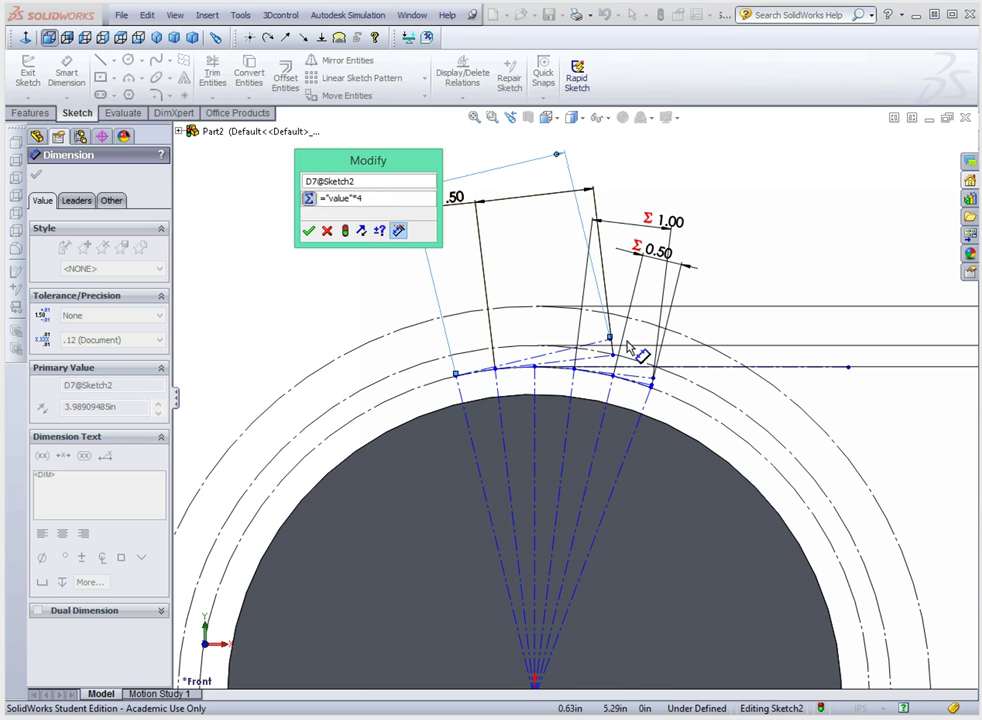
left_click(308, 233)
Shorten the undimensioned tangent centerline by pulling its free end back among the other tangent ends, and rotate the radial fan counterclockwise.
scroll(734, 377, "down", 2)
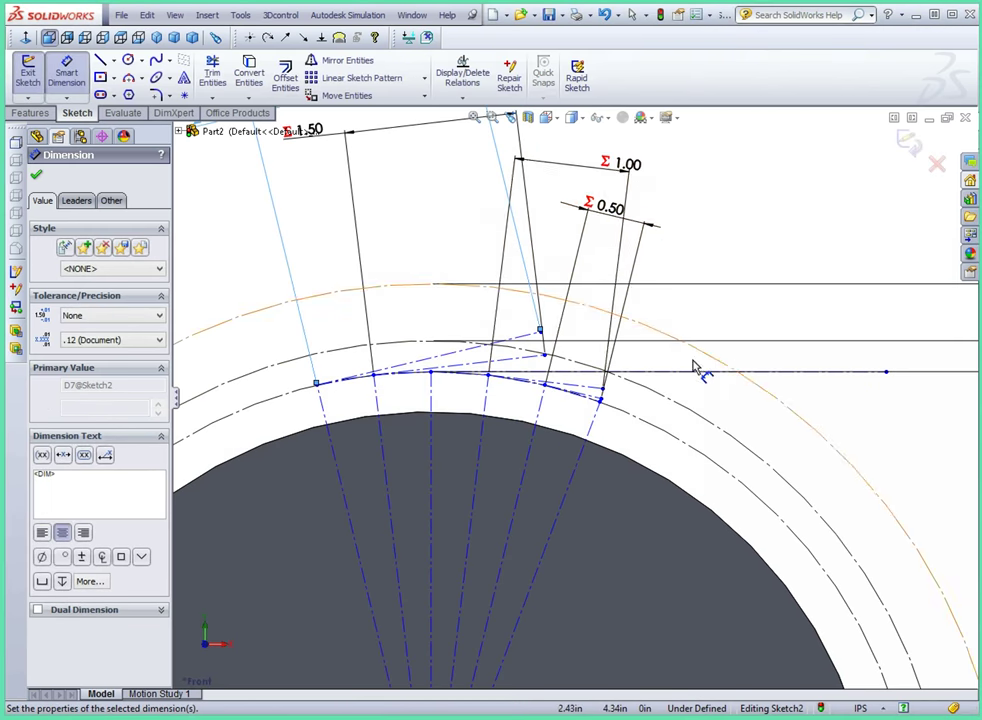
left_click(885, 374)
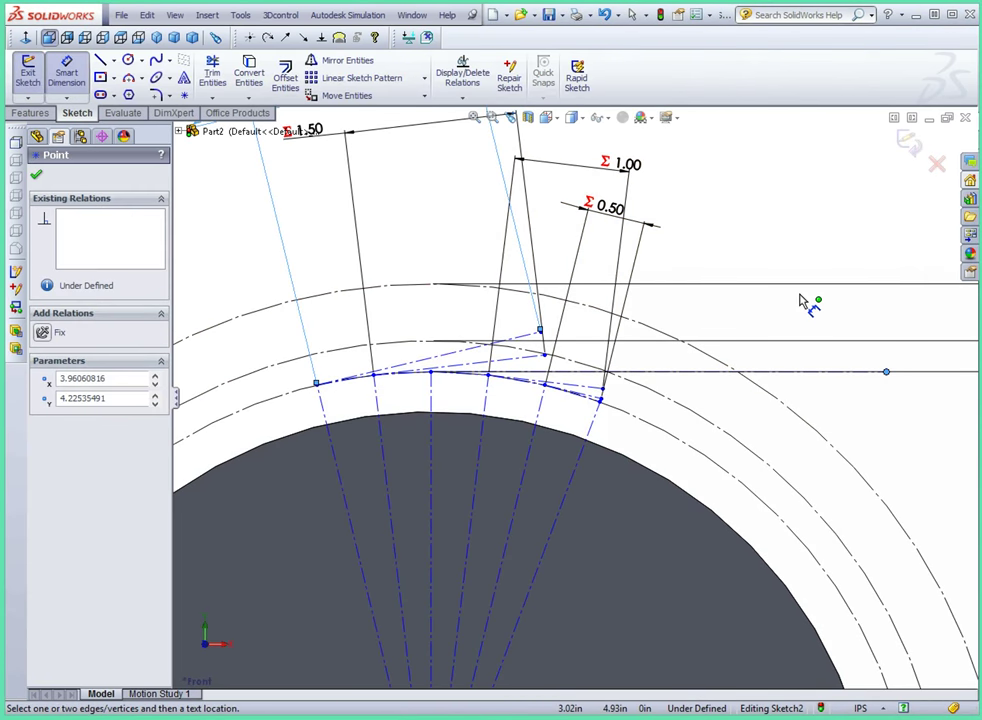
key("Escape")
mouse_move(603, 400)
left_mouse_down()
mouse_move(657, 428)
mouse_move(883, 425)
mouse_move(693, 427)
mouse_move(737, 433)
left_mouse_up()
mouse_move(600, 400)
left_mouse_down()
mouse_move(684, 461)
mouse_move(807, 465)
mouse_move(802, 450)
mouse_move(778, 494)
left_mouse_up()
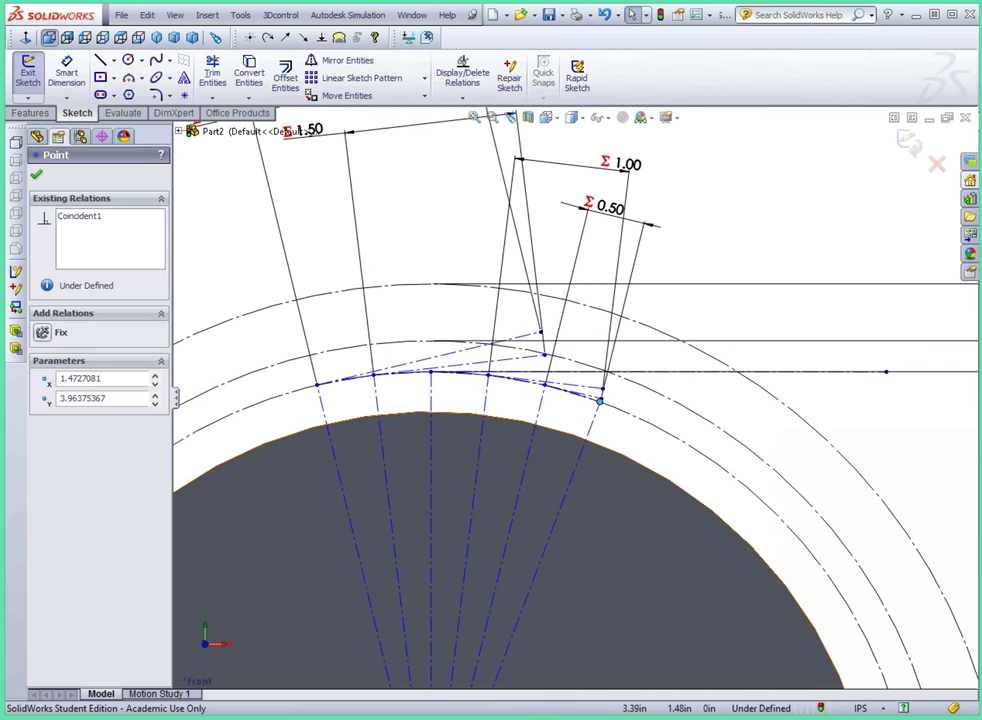
left_click_drag(316, 384, 281, 394)
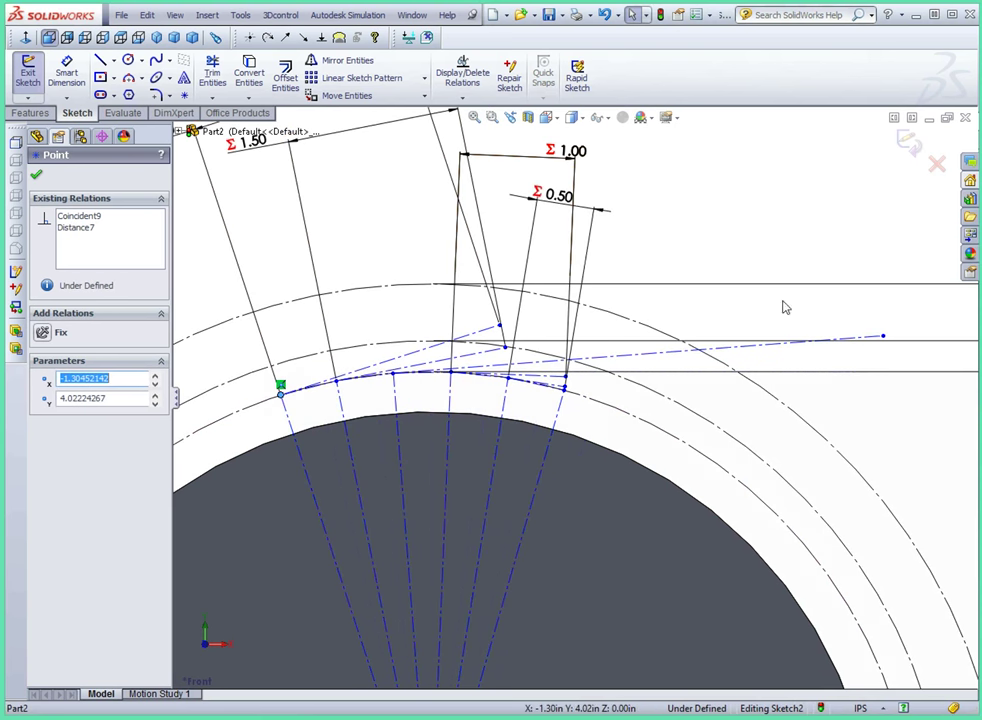
mouse_move(884, 340)
left_mouse_down()
mouse_move(566, 344)
mouse_move(570, 334)
mouse_move(504, 357)
mouse_move(437, 360)
mouse_move(438, 346)
left_mouse_up()
scroll(292, 265, "up", 2)
scroll(296, 268, "up", 2)
left_click_drag(325, 280, 345, 290)
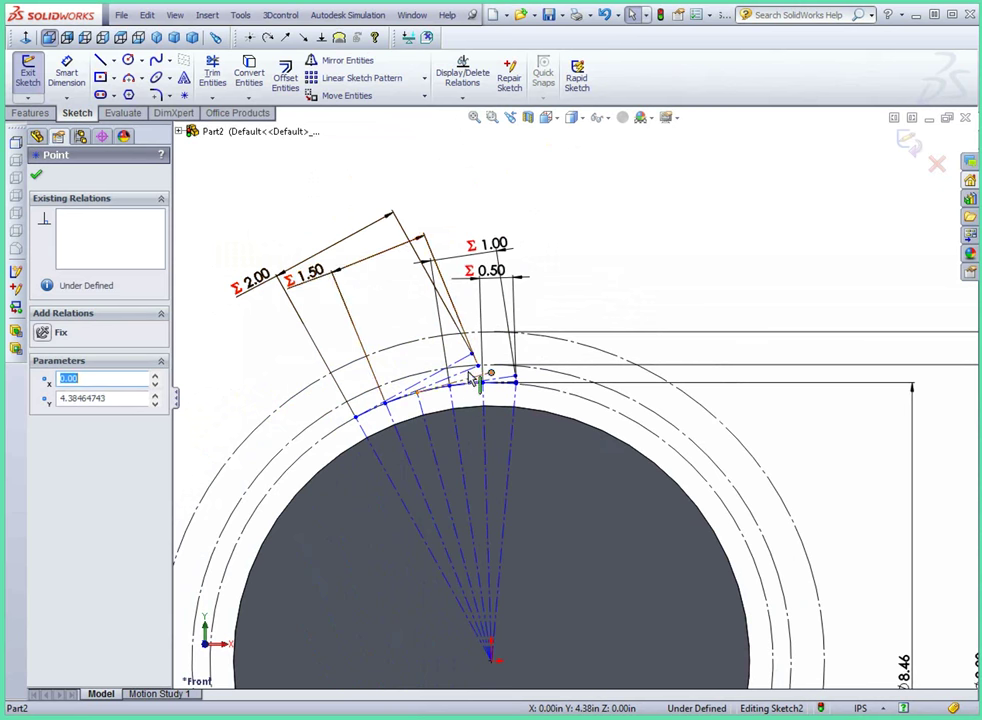
Dimension the shortened tangent centerline with the equation ="value"*3.
left_click(66, 72)
scroll(432, 336, "down", 3)
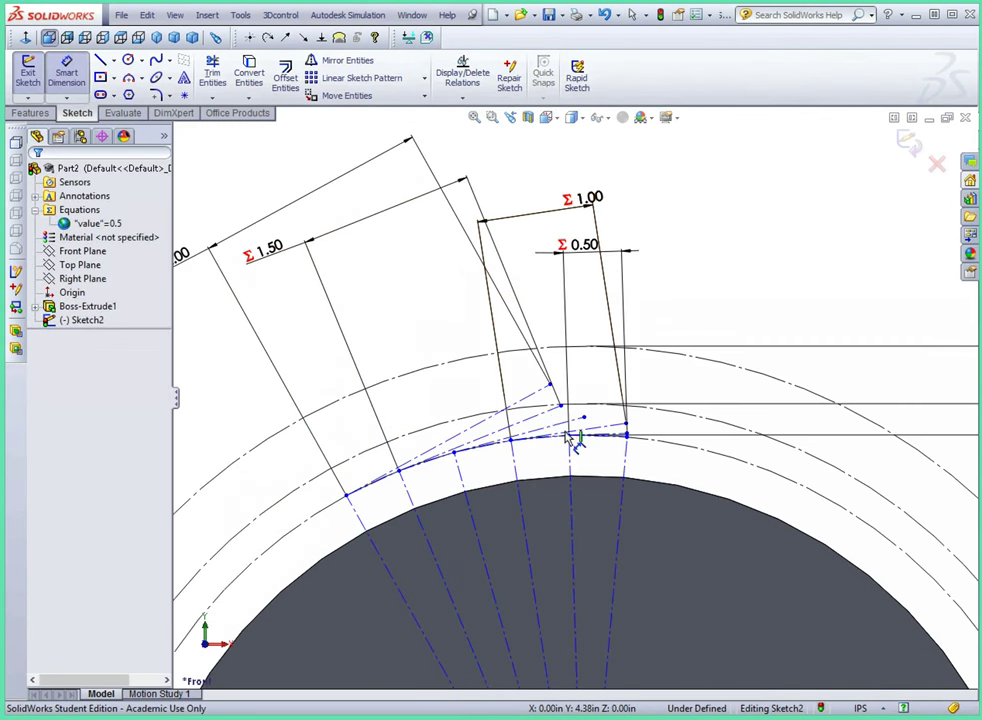
left_click(556, 426)
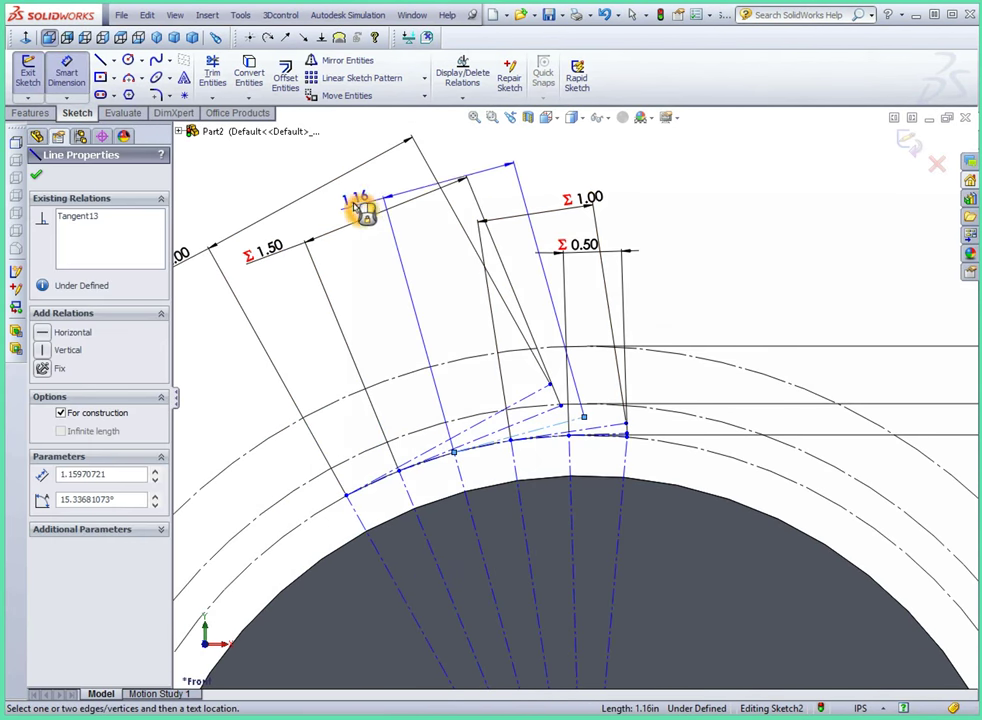
left_click(349, 201)
type("=\"value\"*3")
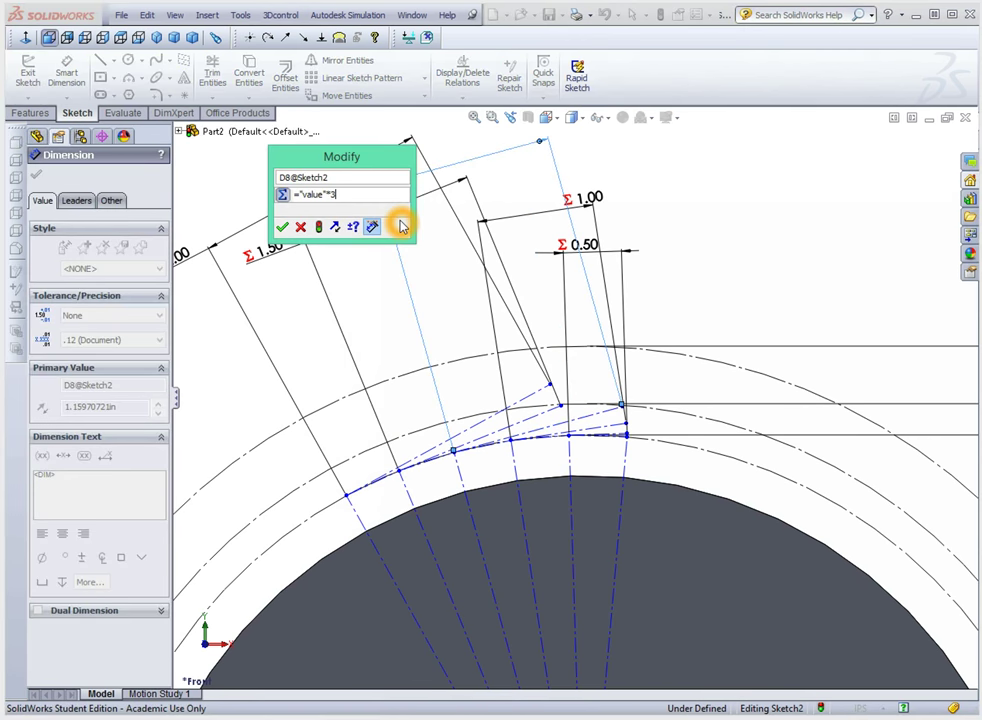
left_click(282, 226)
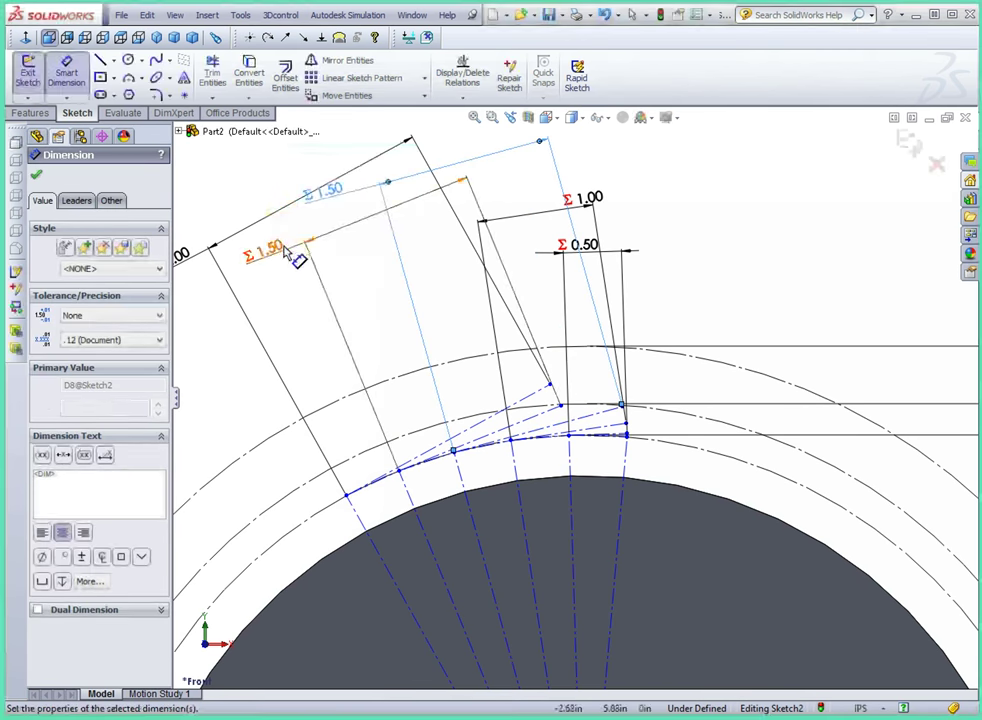
Change the equation of the next tangent line beyond it, second from the outermost, to ="value"*4.
double_click(285, 250)
left_click(291, 248)
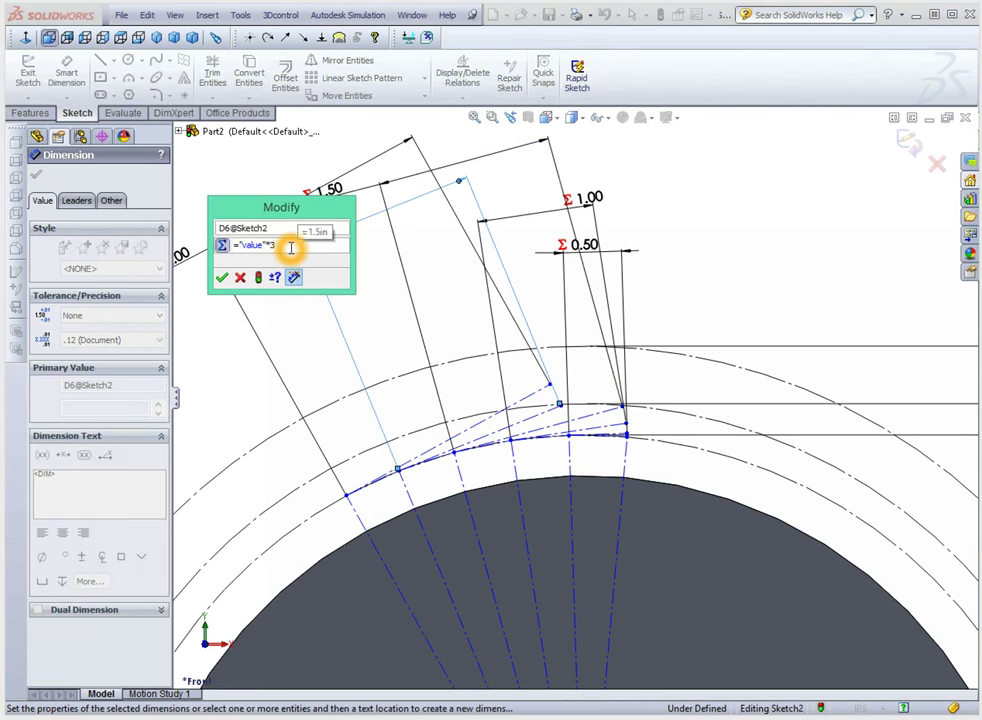
key("BackSpace")
type("4")
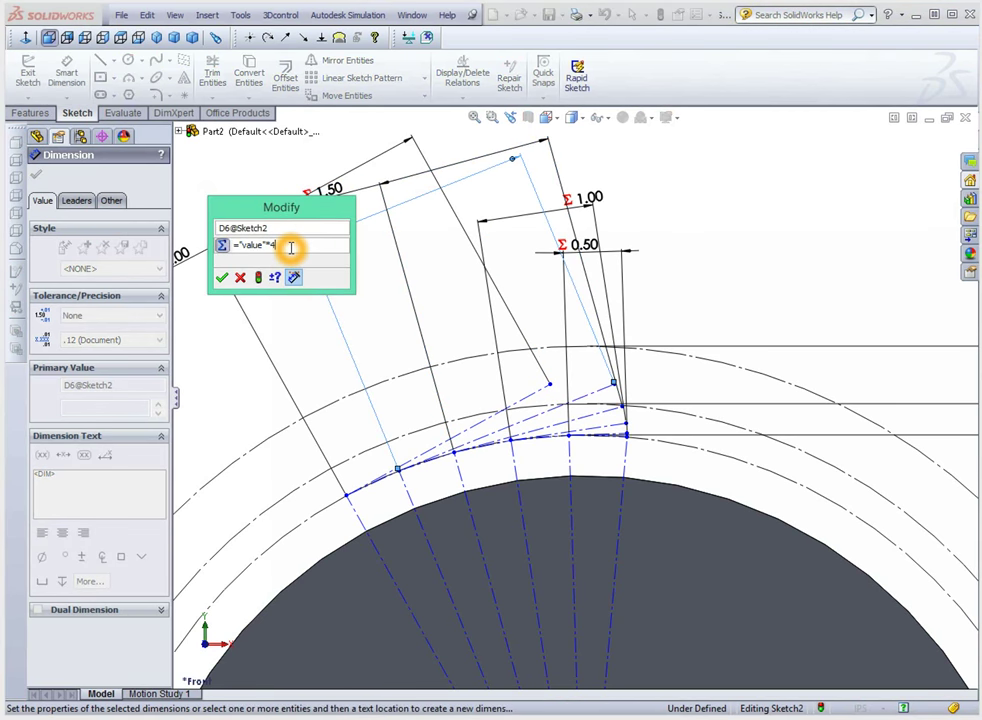
left_click(222, 281)
Change the equation of the outermost tangent line's dimension to ="value"*5.
double_click(193, 258)
left_click(187, 254)
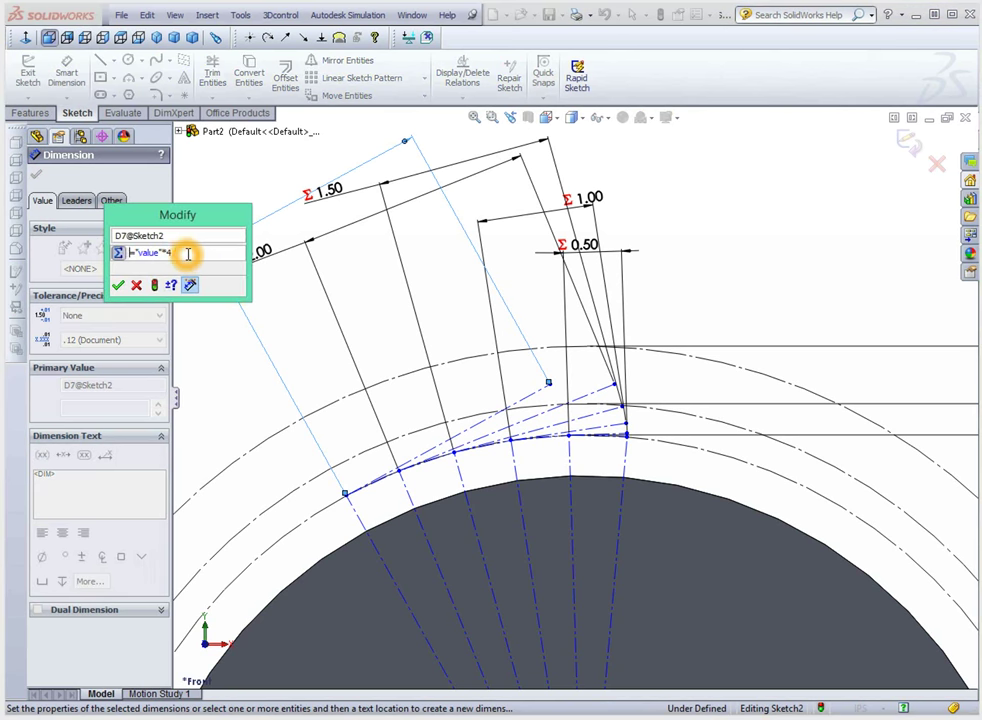
key("BackSpace")
type("5")
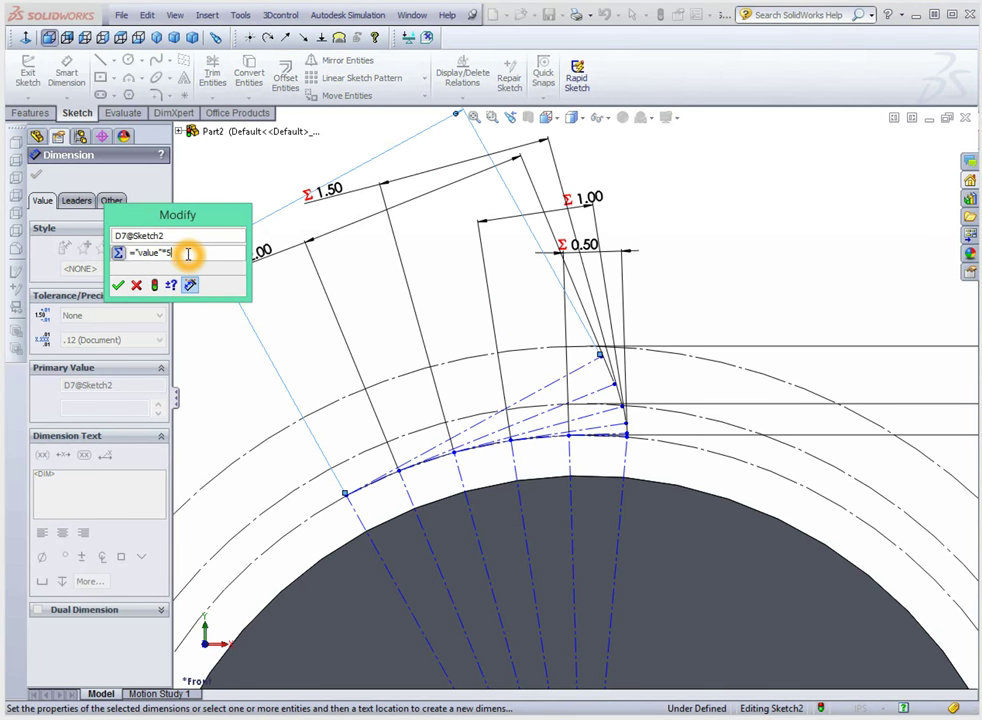
left_click(118, 286)
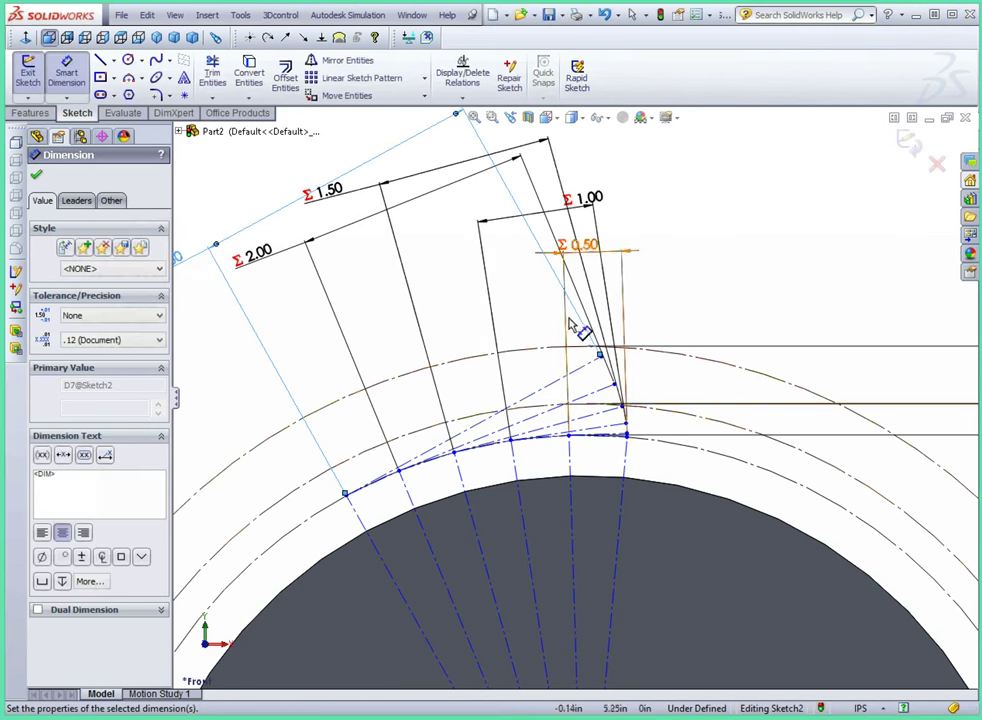
Move the 0.50 dimension clear of the tangent lines and set its linked global variable value to 0.625 in.
scroll(629, 403, "down", 3)
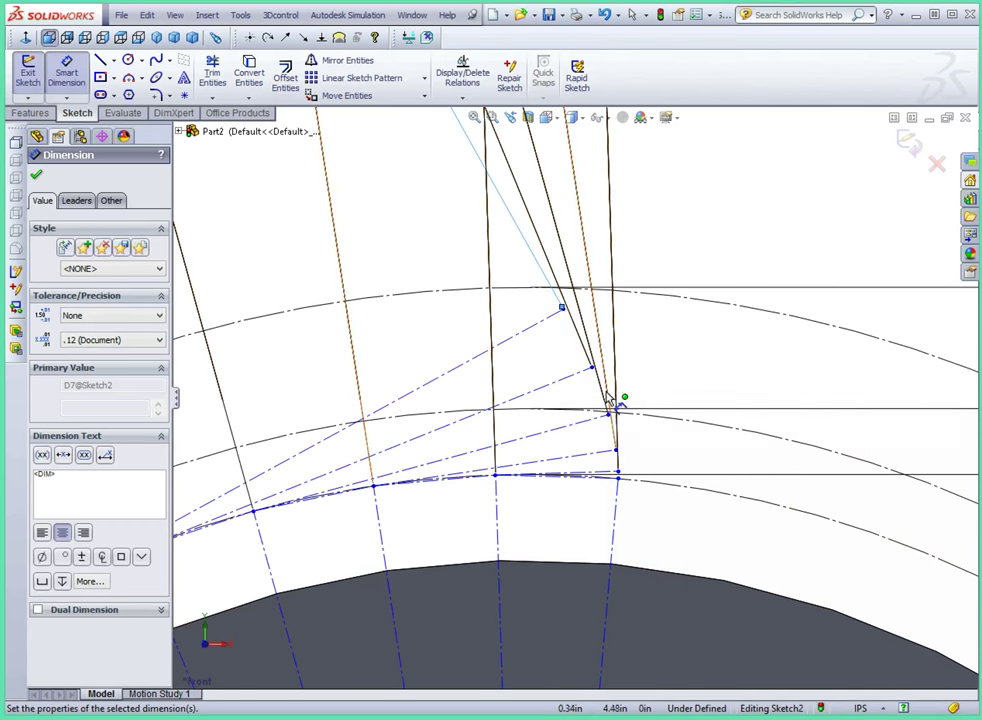
scroll(616, 378, "up", 3)
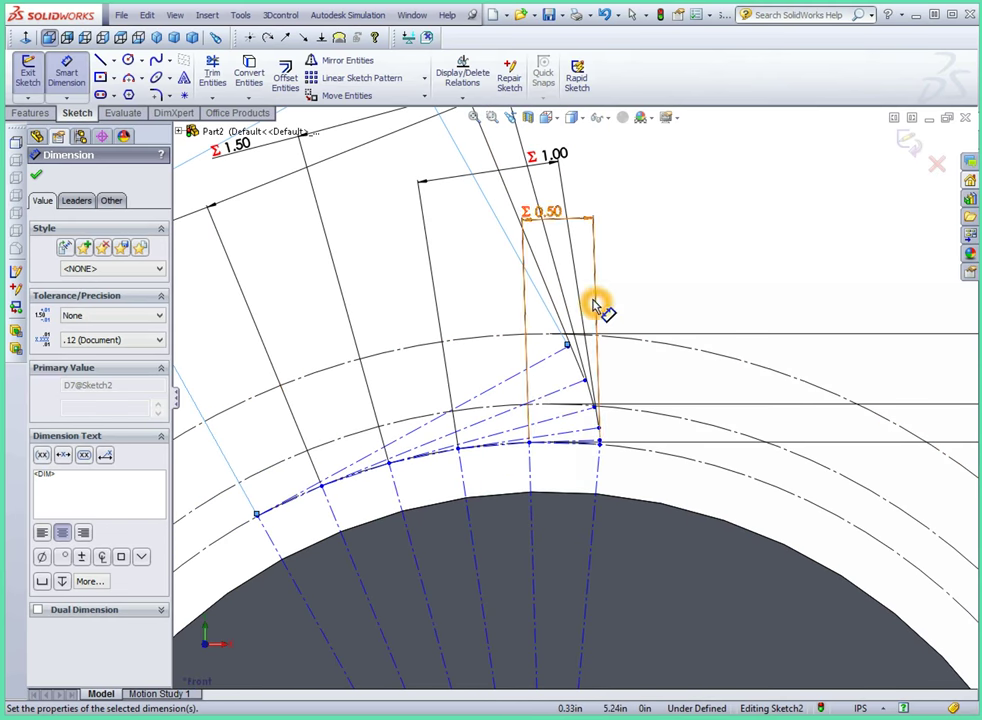
scroll(565, 408, "up", 2)
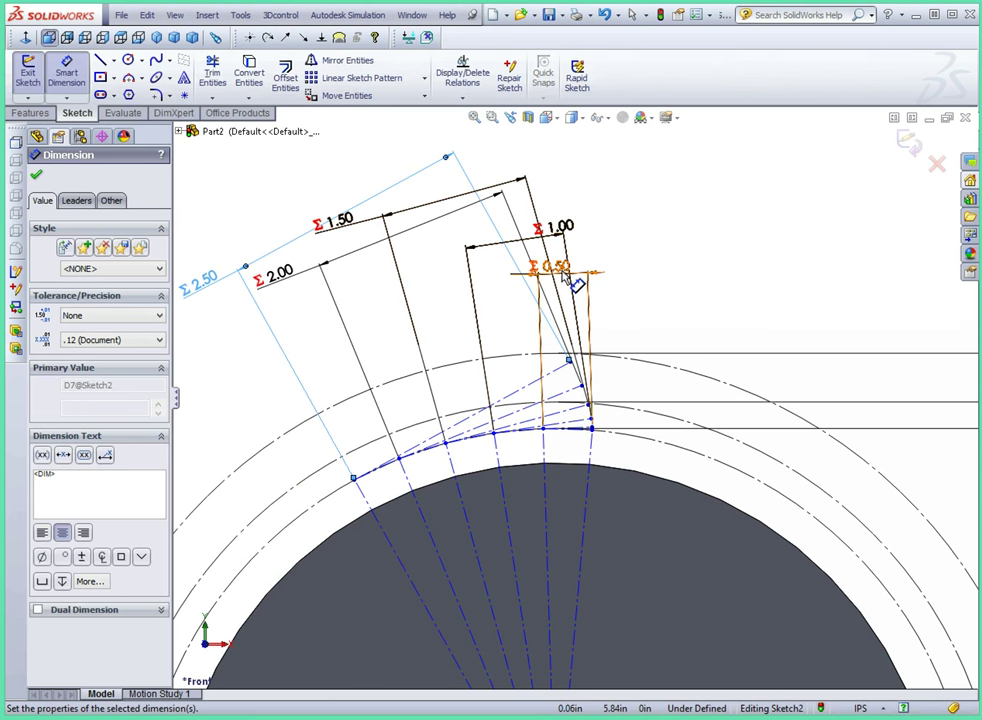
key("Escape")
left_click_drag(568, 274, 692, 288)
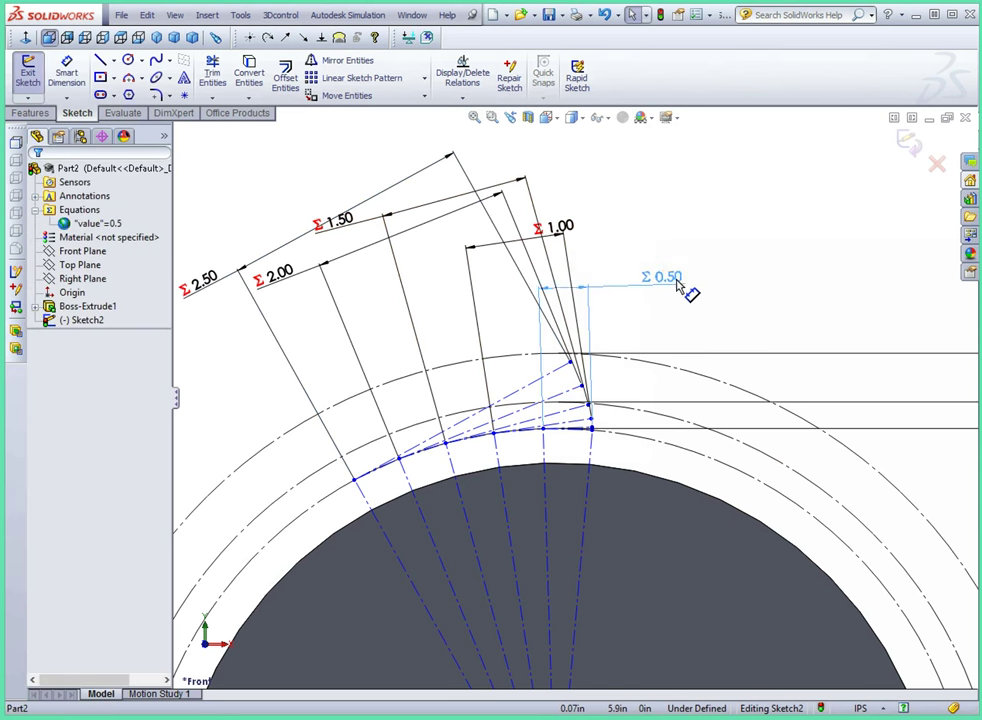
left_click(686, 287)
double_click(686, 287)
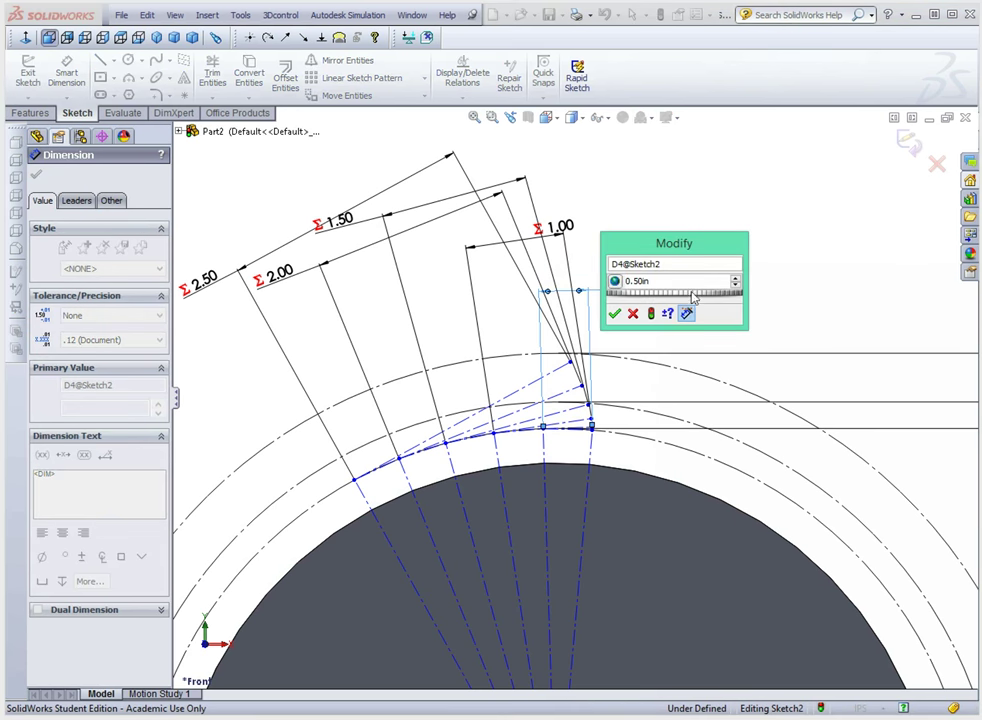
type("0.")
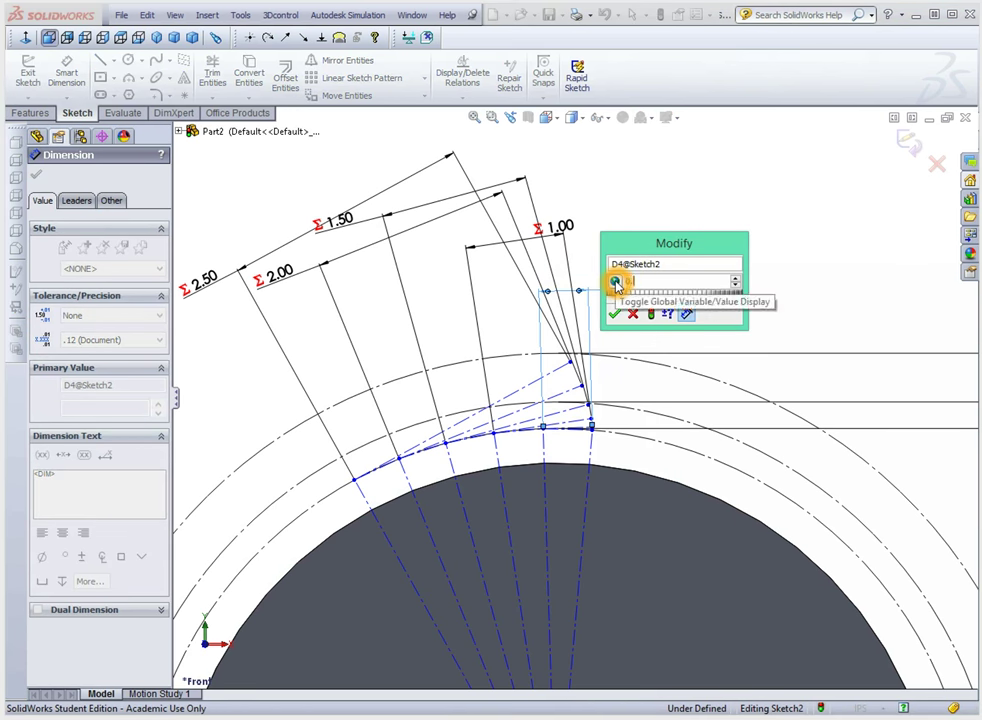
type("625in")
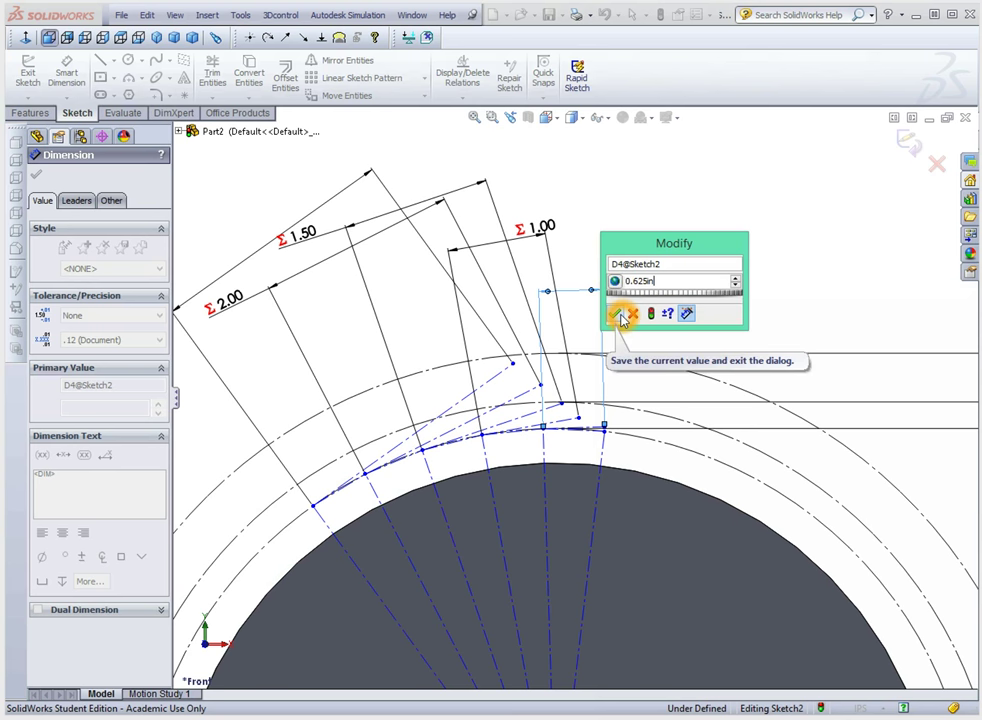
left_click(617, 316)
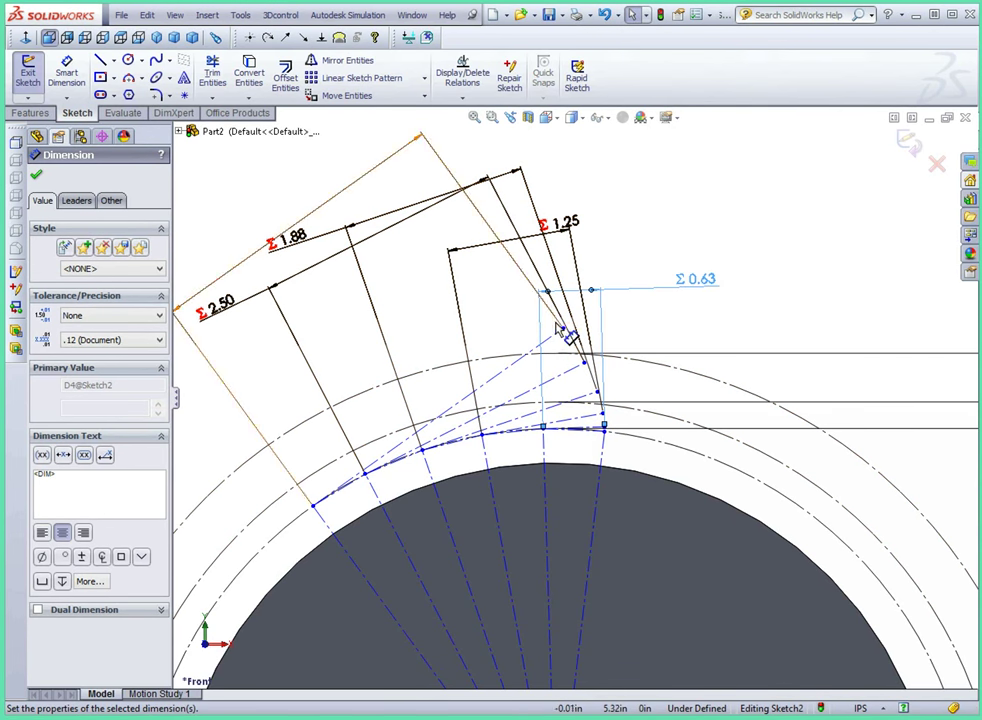
left_click(601, 412)
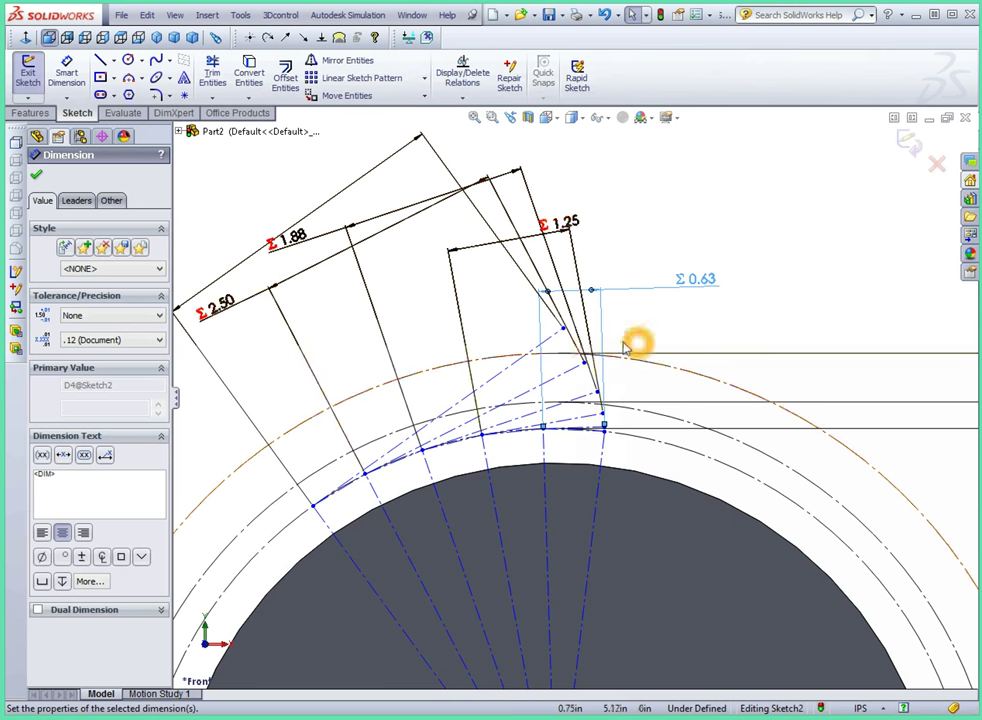
scroll(576, 340, "down", 3)
left_click(555, 336)
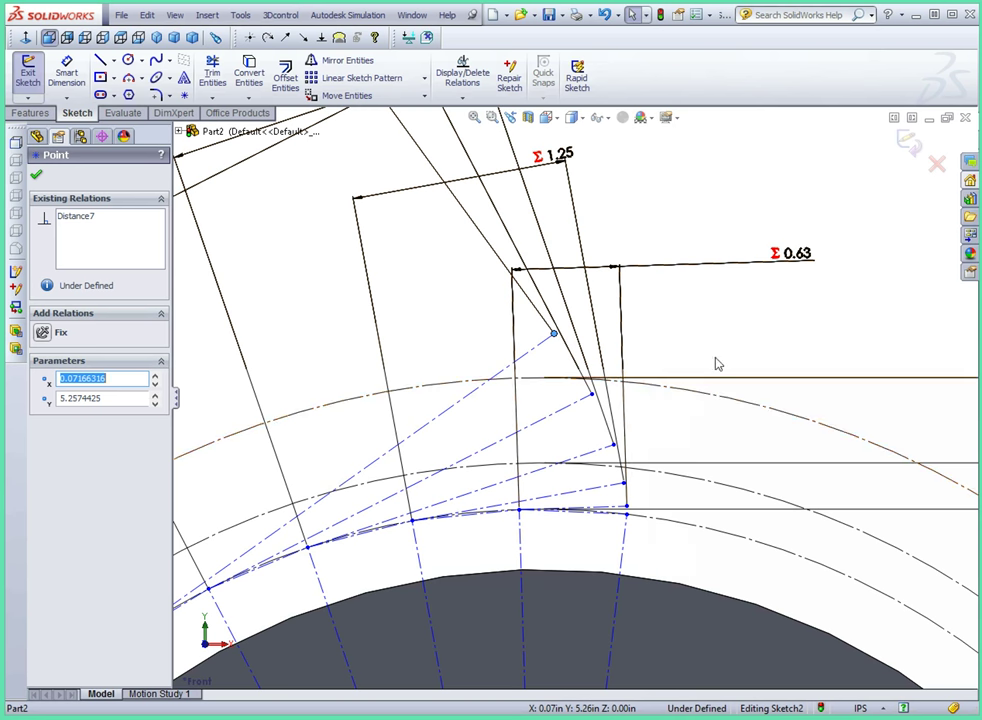
scroll(749, 428, "up", 2)
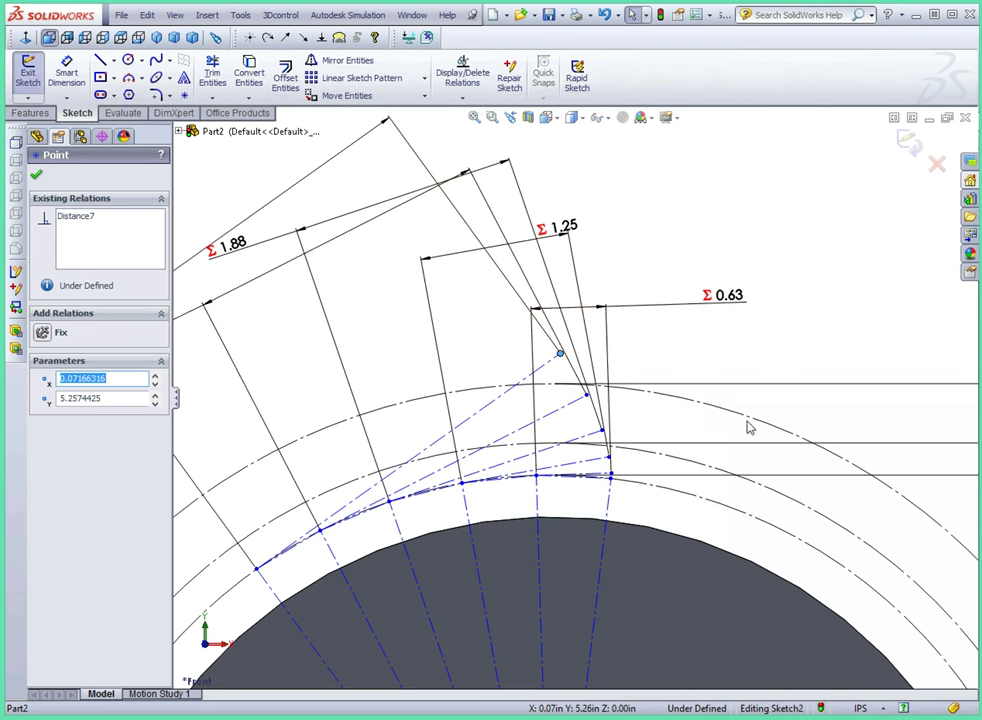
Sketch a spline from the radial end on the base circle through the free ends of all the tangent lines.
left_click(160, 62)
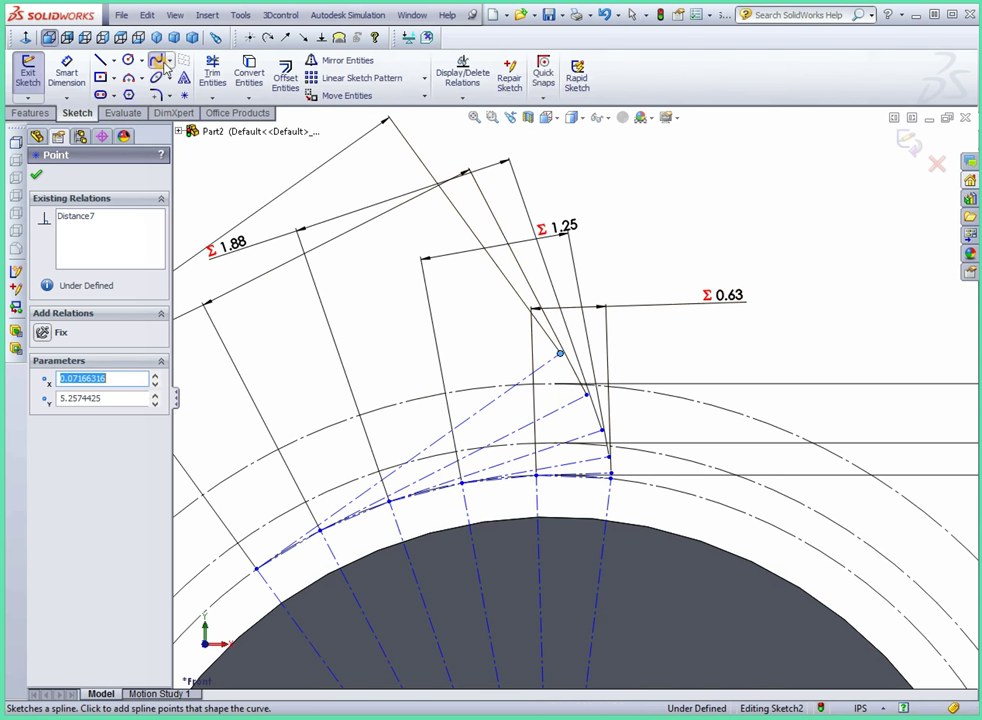
scroll(640, 453, "down", 2)
scroll(633, 452, "down", 3)
left_click(551, 537)
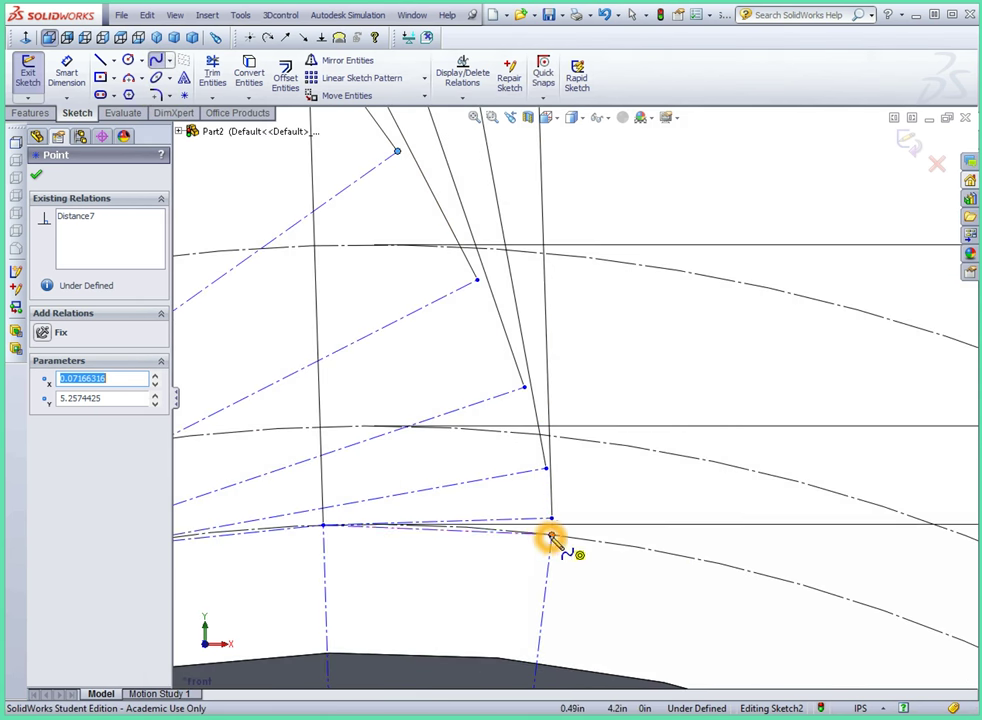
left_click(546, 469)
left_click(524, 387)
left_click(477, 282)
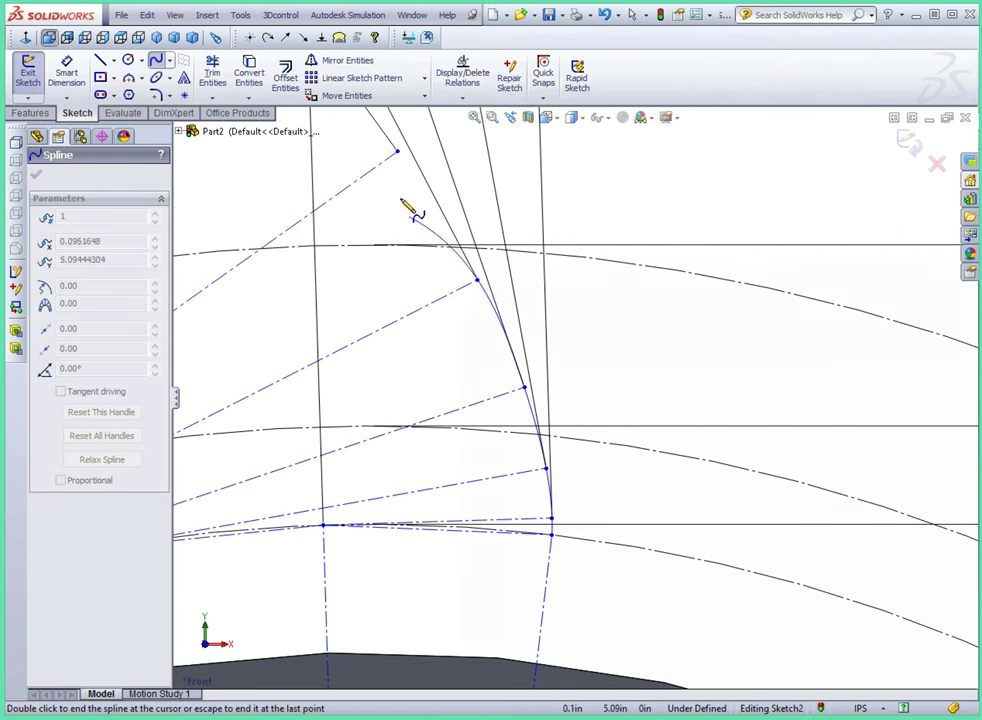
left_click_drag(397, 152, 452, 228)
double_click(452, 228)
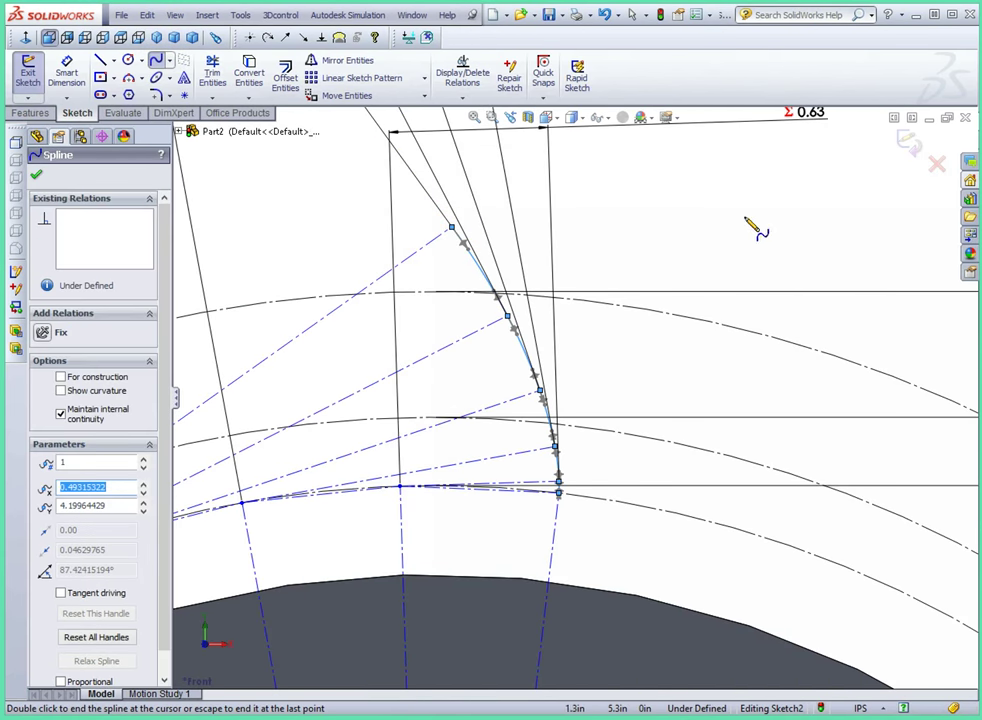
key("Escape")
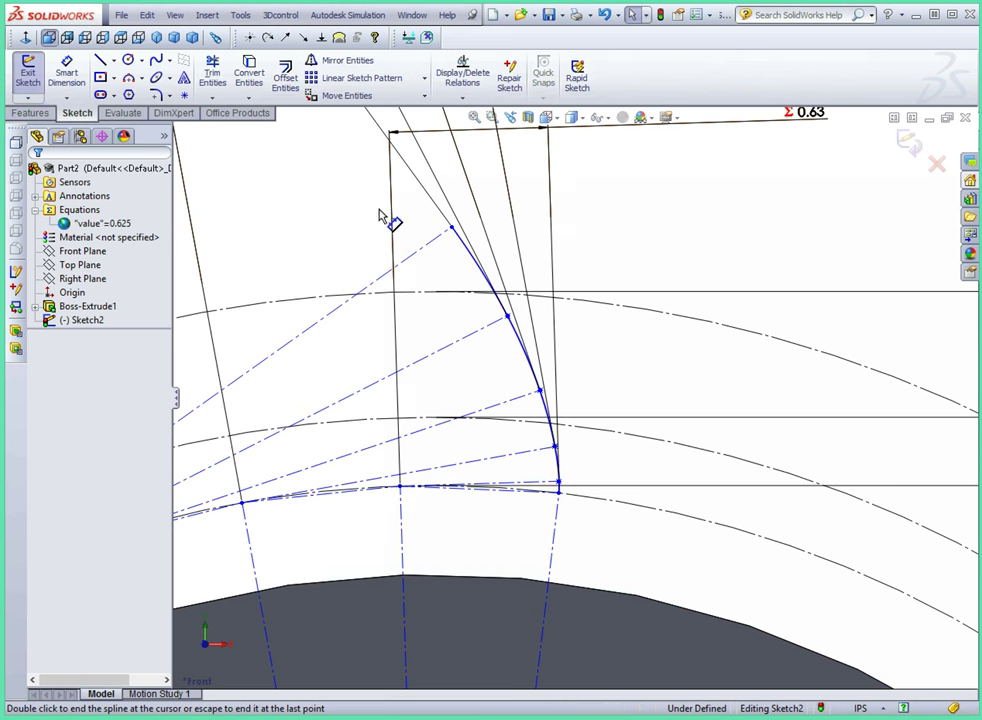
Try to trim the part of the spline that extends beyond the outermost construction circle.
left_click(212, 72)
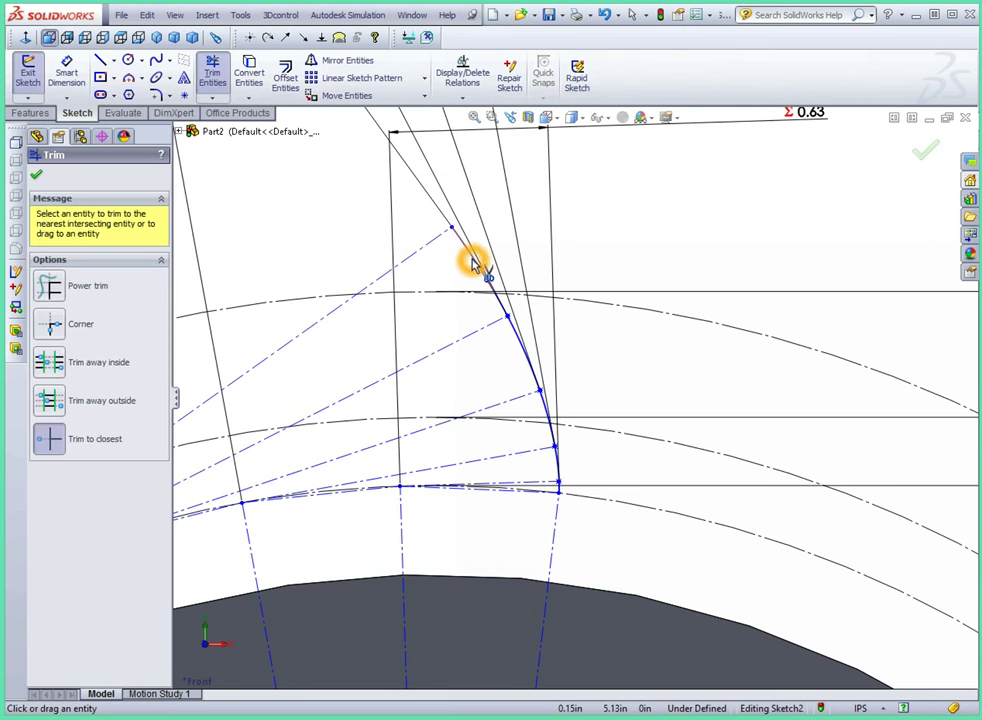
left_click(478, 260)
scroll(482, 285, "down", 5)
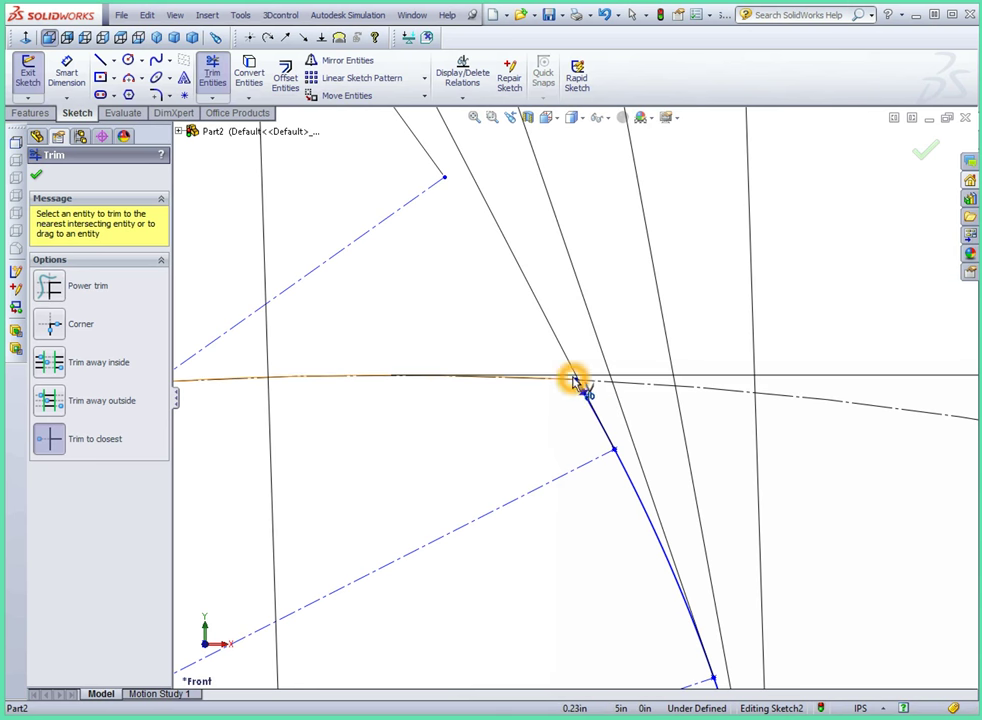
left_click(575, 383)
scroll(575, 383, "up", 5)
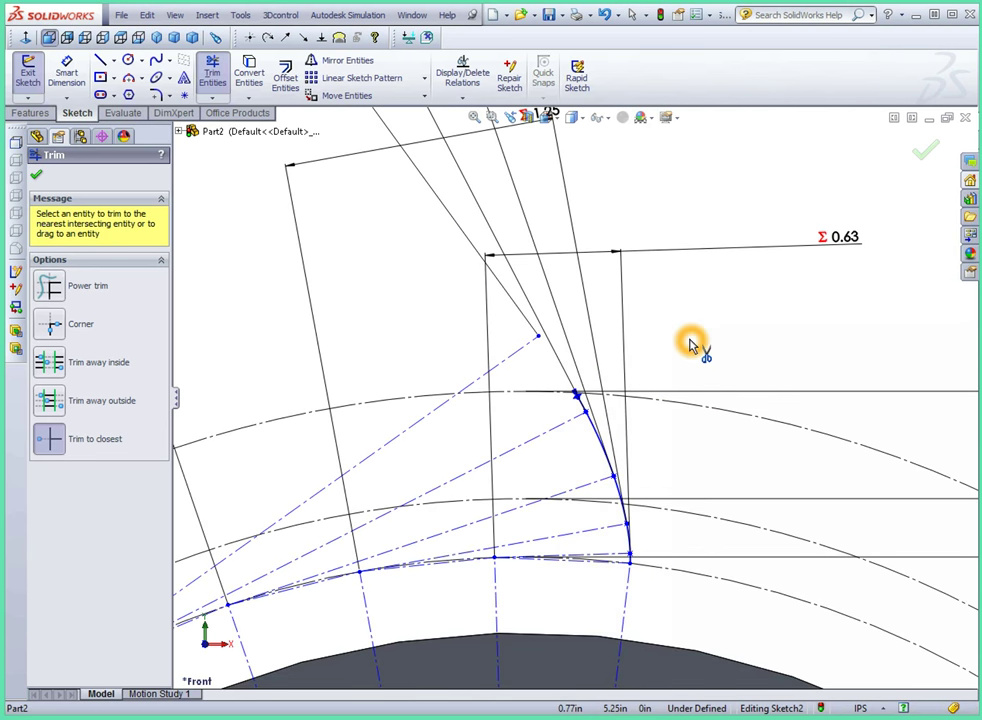
key("ctrl+z")
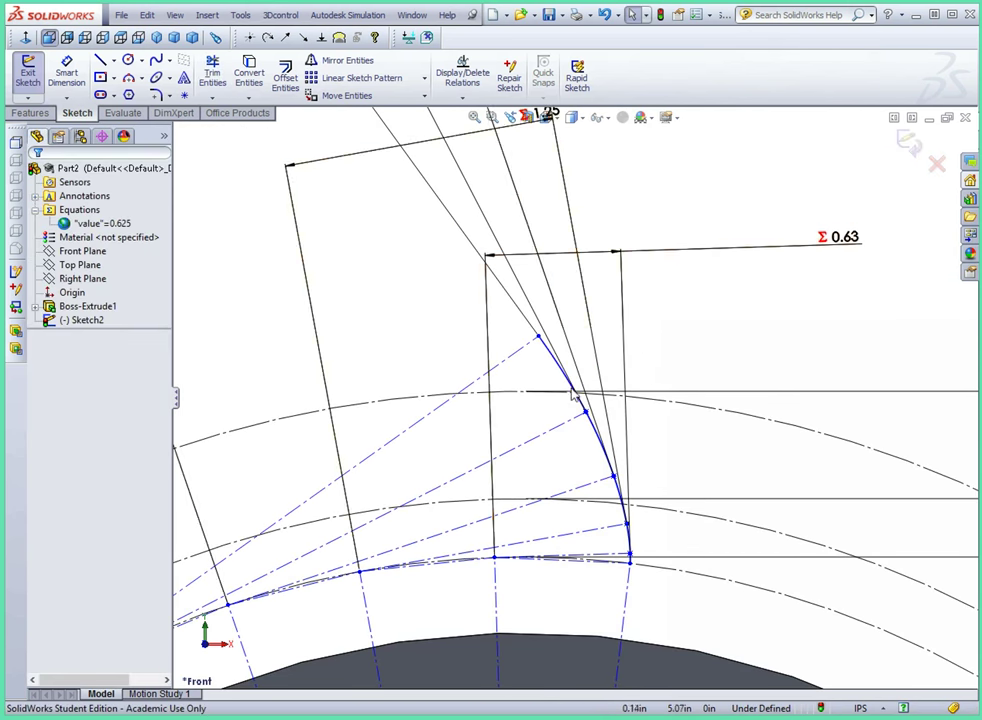
Select the spline through the tangent line ends.
left_click(548, 355)
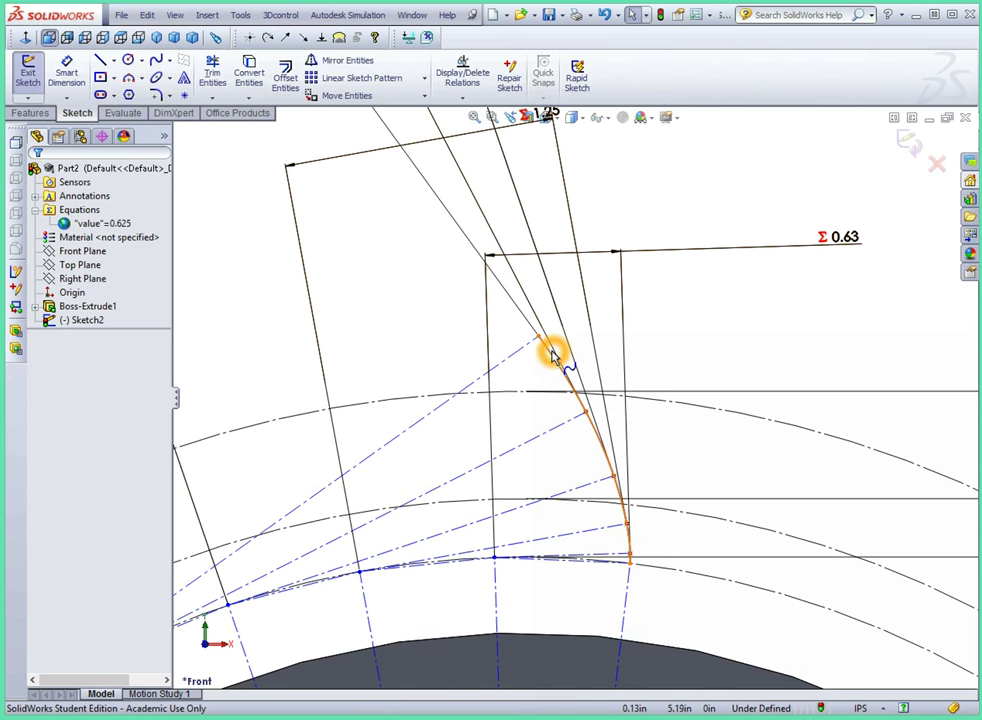